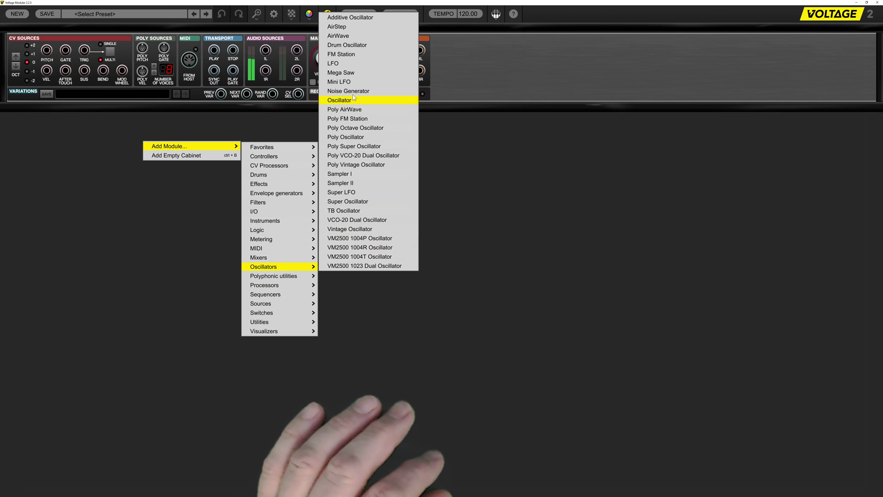
Add a Mega Saw oscillator, shift it slightly in from the cabinet's edge, and place a VCF-20 Filter directly beside it
left_click(342, 74)
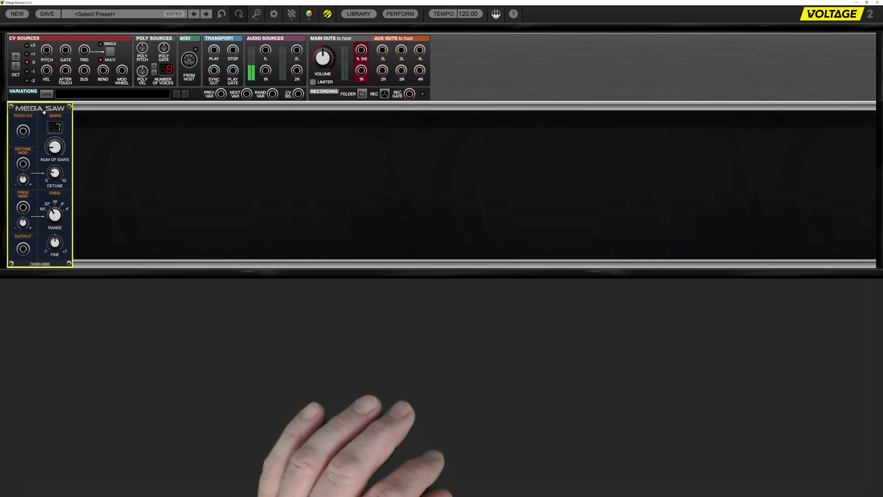
left_click_drag(47, 109, 67, 111)
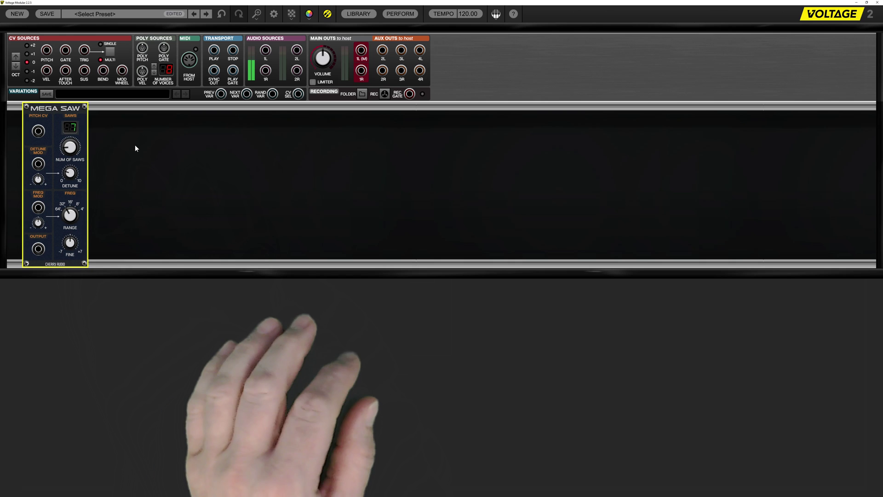
right_click(137, 148)
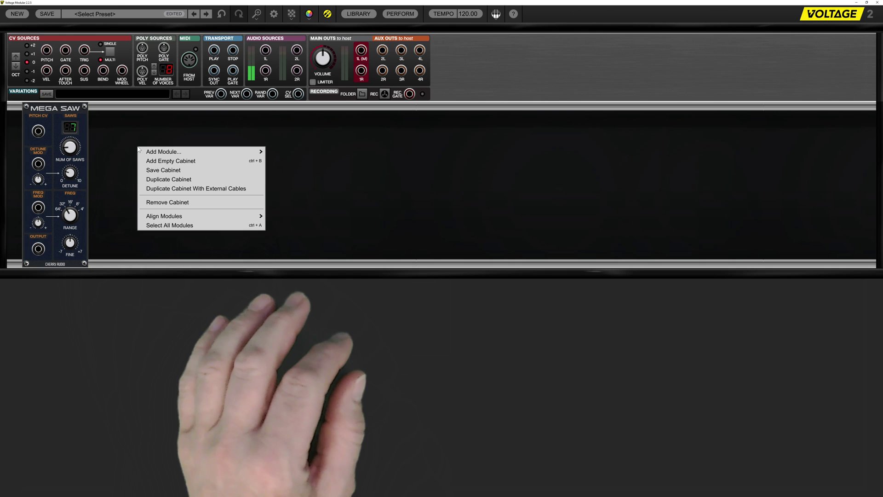
mouse_move(160, 152)
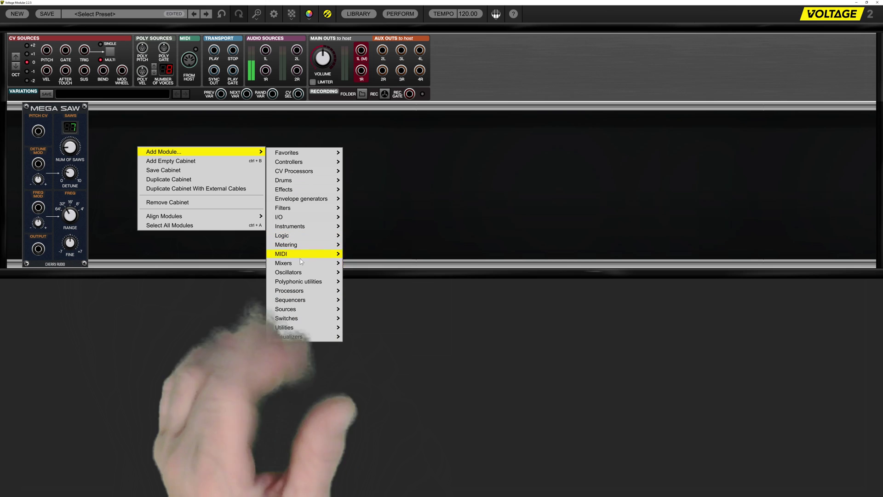
mouse_move(304, 209)
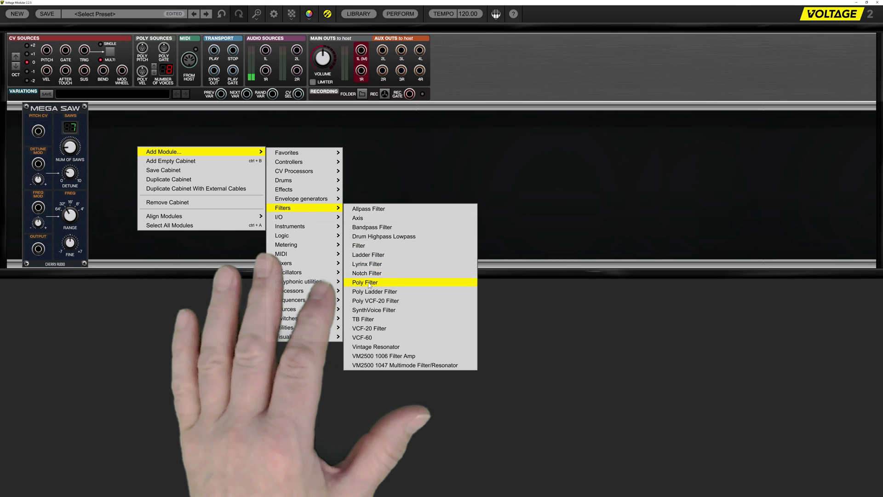
left_click(368, 329)
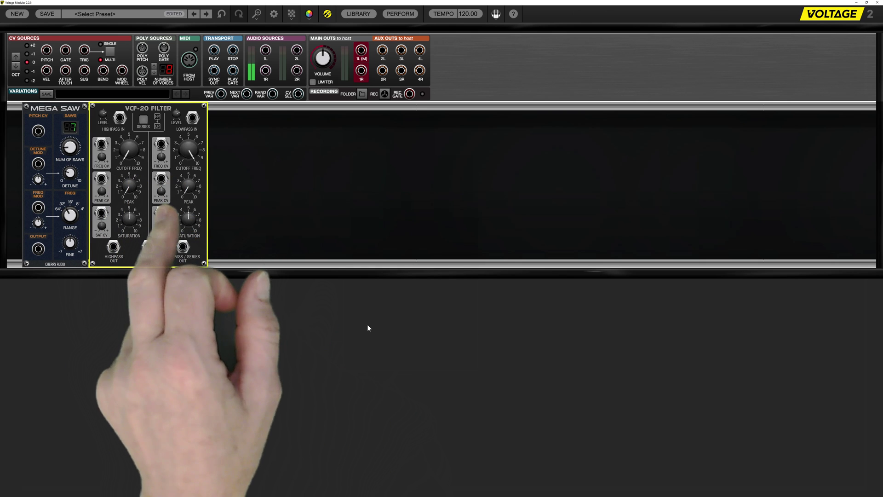
Add an EG-20 Envelope Generator beside the VCF-20 Filter in the same cabinet
right_click(277, 197)
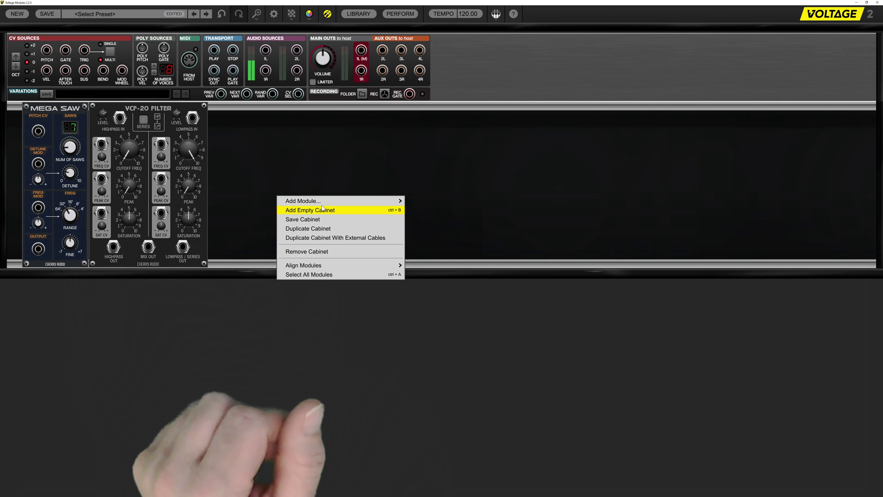
mouse_move(313, 201)
mouse_move(463, 251)
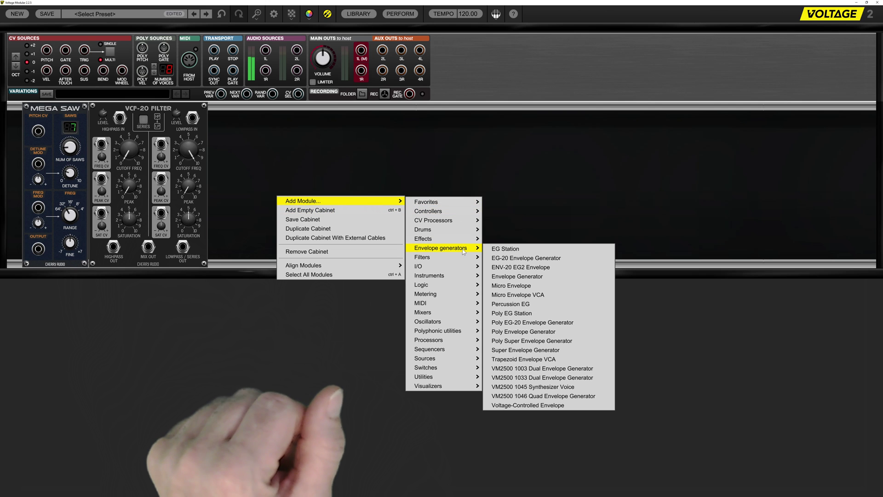
left_click(506, 260)
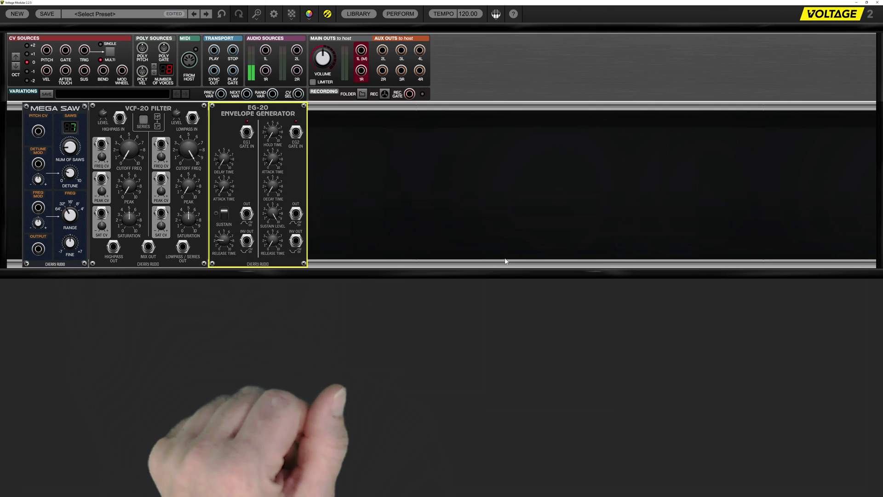
Add an Amplifier module from the favorites beside the EG-20 Envelope Generator
right_click(350, 162)
mouse_move(395, 168)
mouse_move(503, 172)
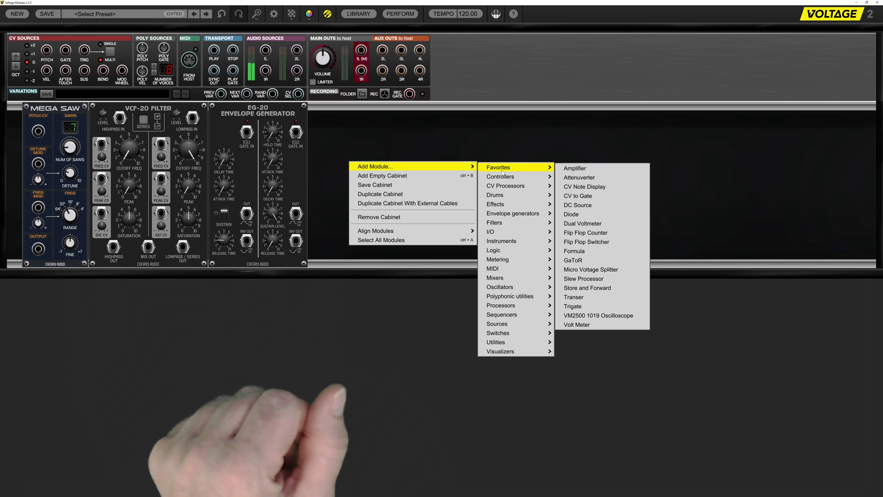
left_click(575, 168)
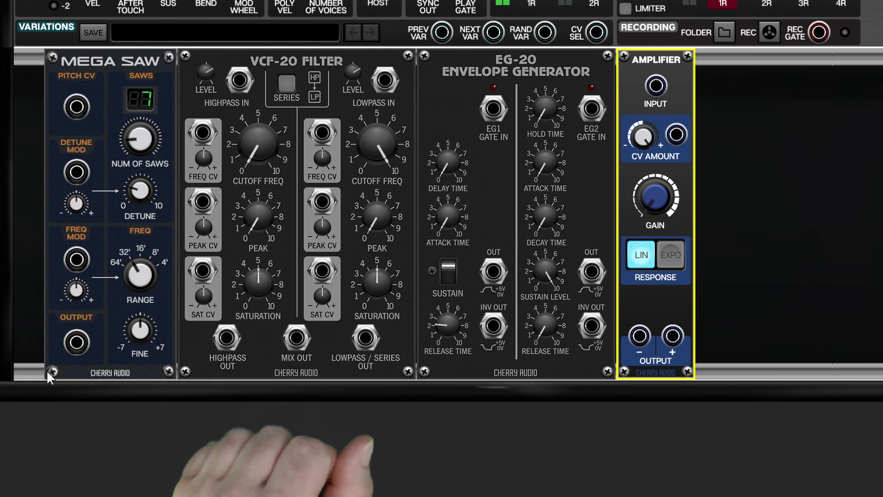
Patch the Mega Saw output into the VCF-20 lowpass input and the filter's Lowpass/Series output into the Amplifier input
left_click_drag(78, 342, 385, 89)
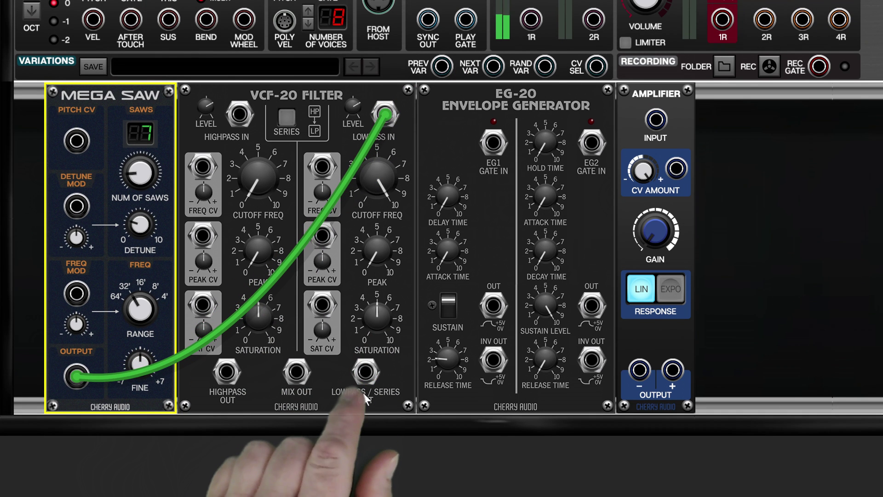
left_click_drag(365, 372, 656, 118)
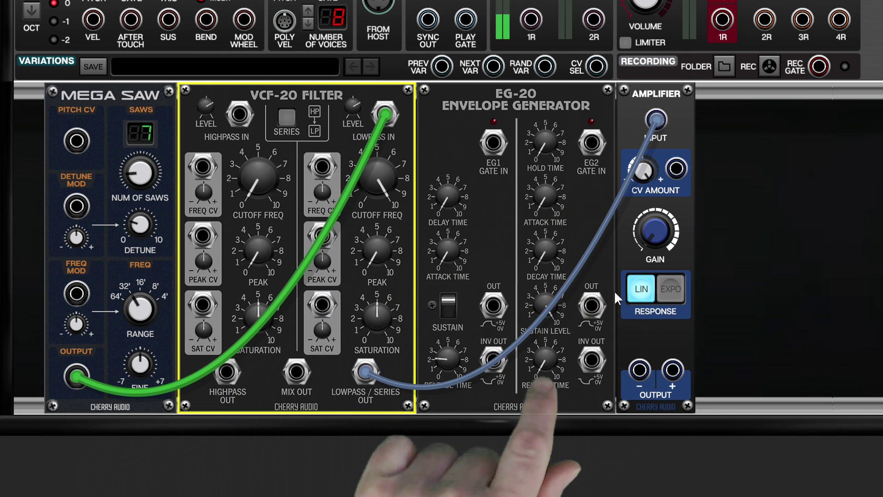
Patch the EG2 output to the Amplifier's CV input and the EG1 output to the lowpass Freq CV and Peak CV inputs
left_click(592, 307)
left_click_drag(591, 307, 677, 168)
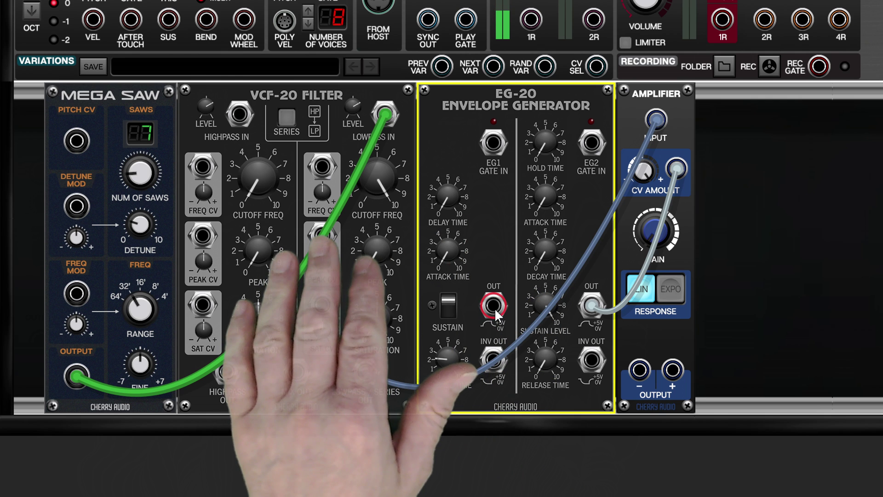
left_click_drag(492, 305, 424, 291)
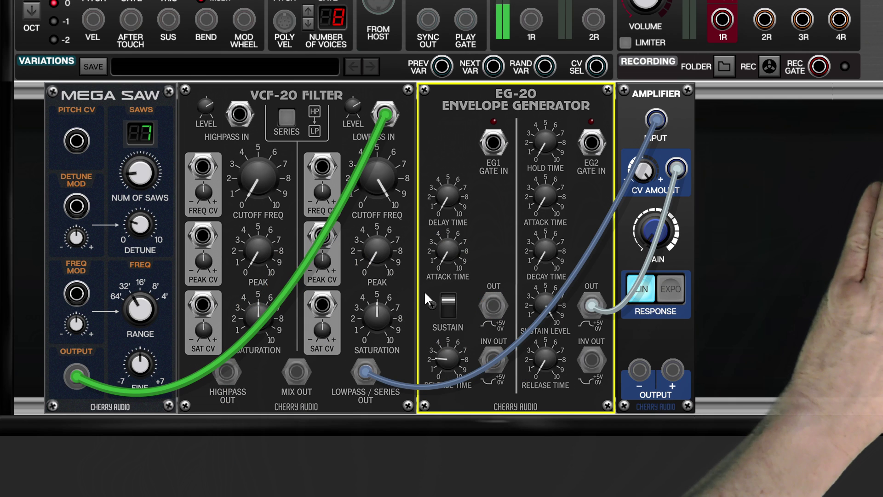
left_click_drag(316, 160, 317, 163)
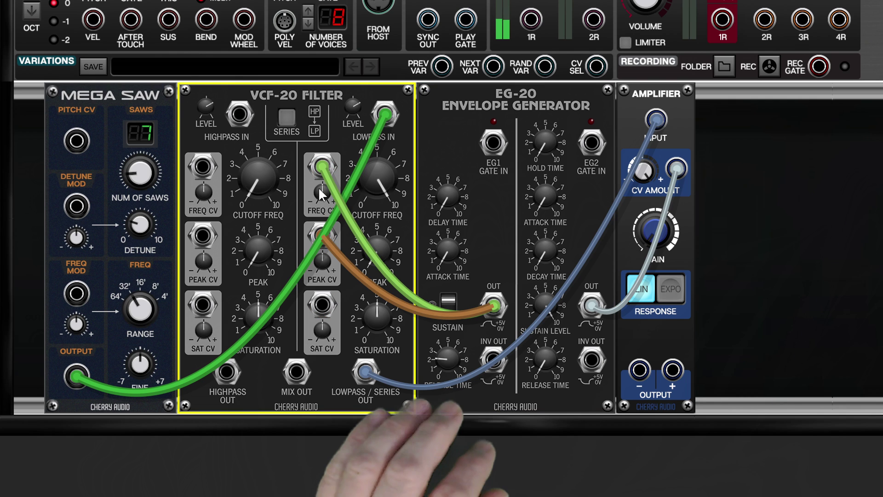
Lower the lowpass cutoff and saturation, and set the lowpass Freq CV amount to 122.4% and Peak CV amount to 68.0%
mouse_move(321, 191)
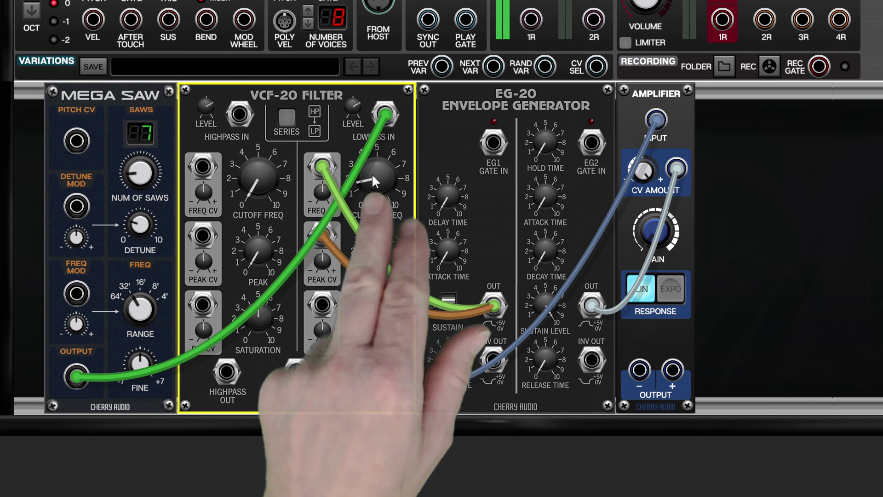
left_click_drag(322, 192, 292, 122)
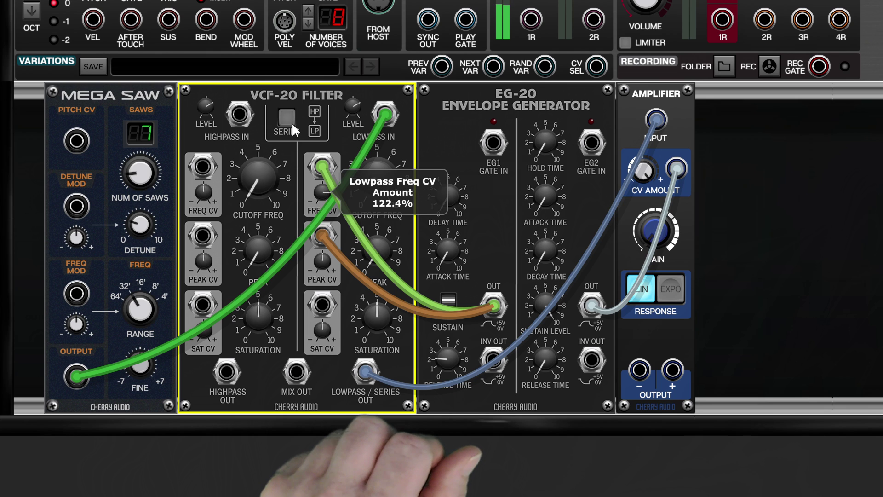
left_click_drag(321, 256, 290, 177)
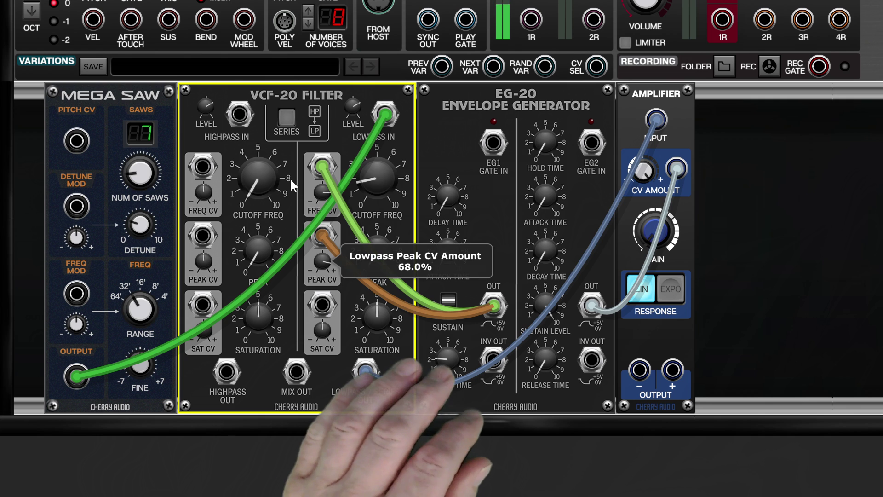
mouse_move(371, 221)
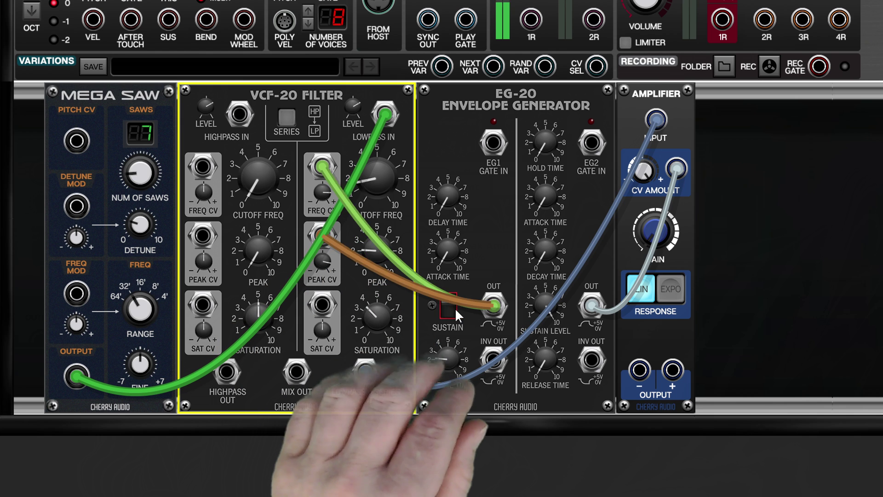
Switch off EG1's sustain, set EG2's decay time to about 661 ms and lower EG2's sustain level
left_click(449, 310)
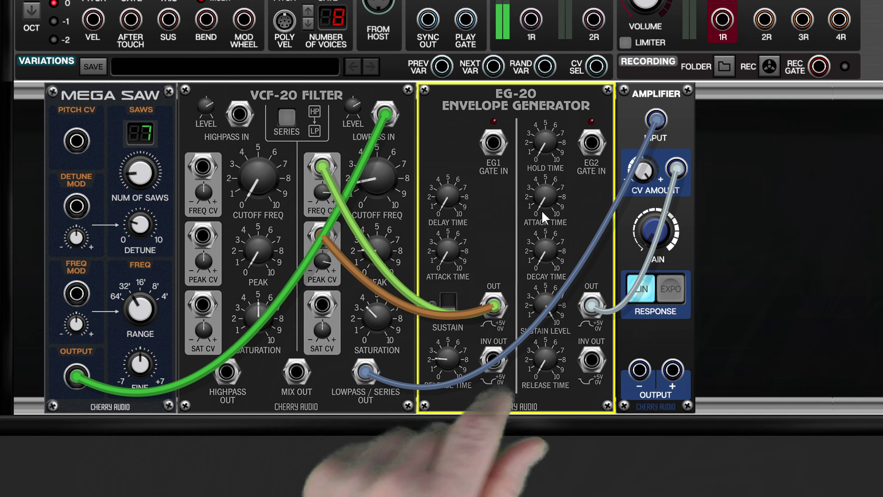
left_click_drag(545, 263, 541, 201)
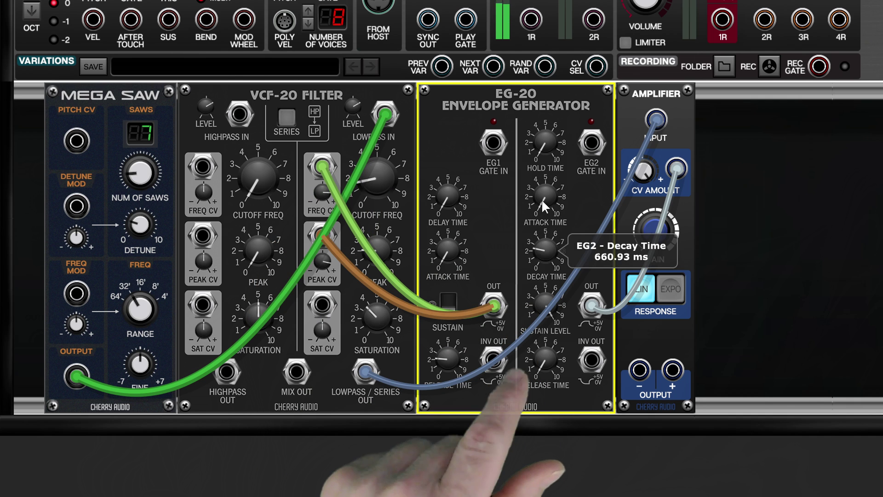
left_click_drag(545, 297, 570, 407)
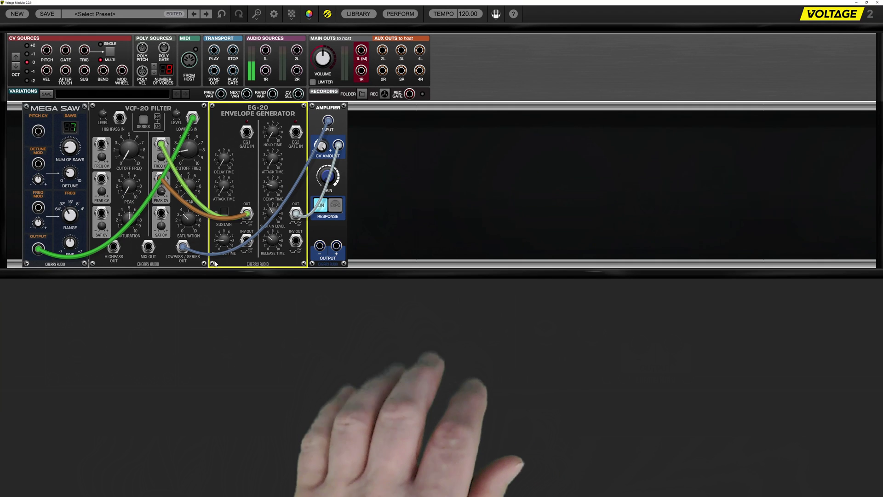
Add a Console Mixer in a new cabinet below the synth modules and align it beneath the VCF-20 Filter
right_click(229, 288)
mouse_move(248, 296)
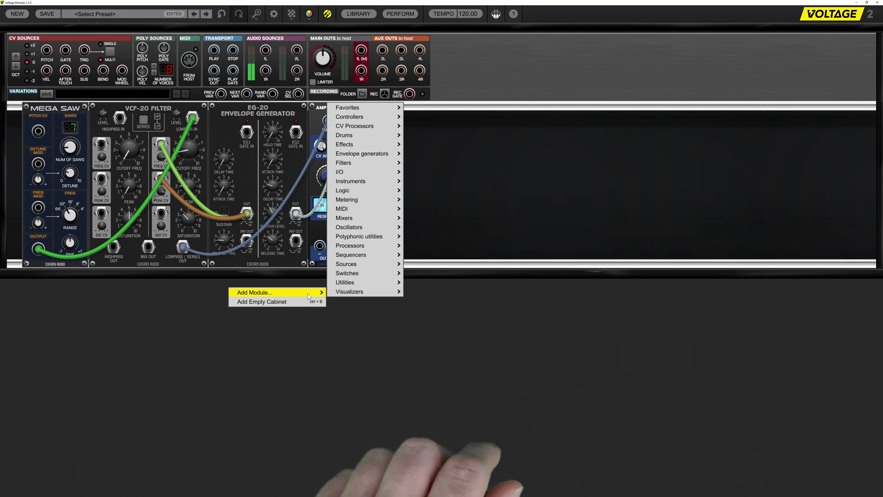
mouse_move(362, 220)
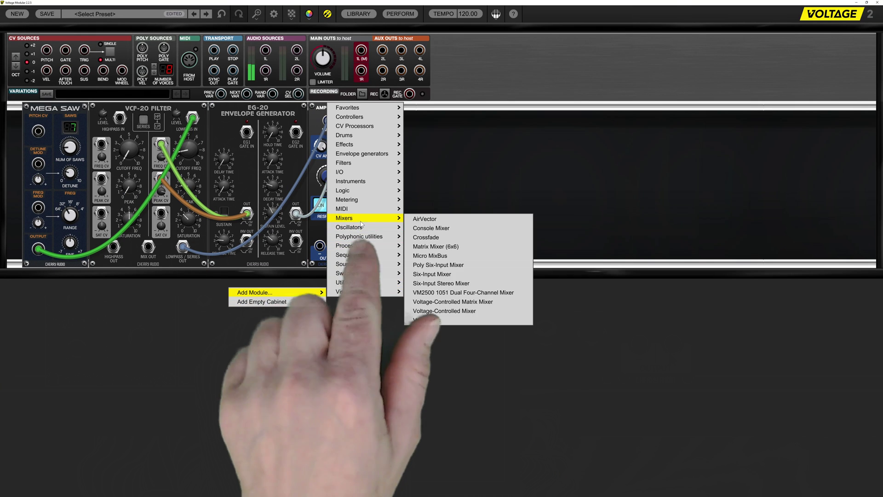
left_click(428, 228)
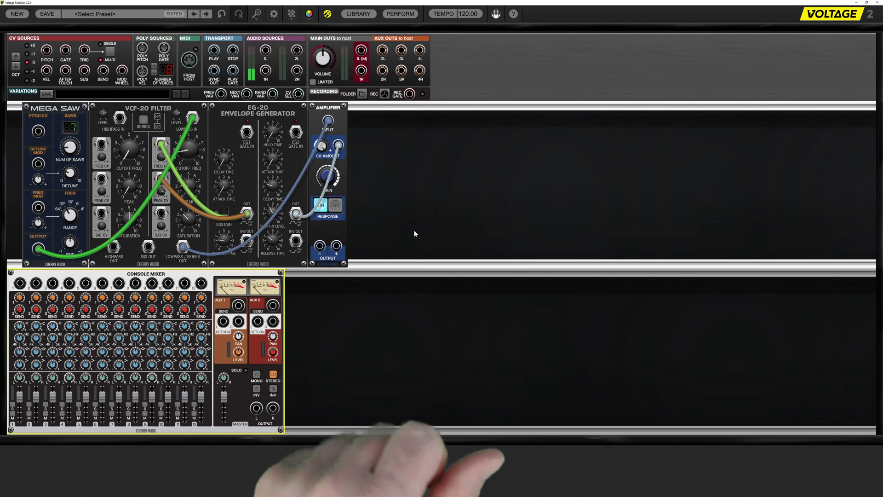
left_click_drag(232, 275, 308, 283)
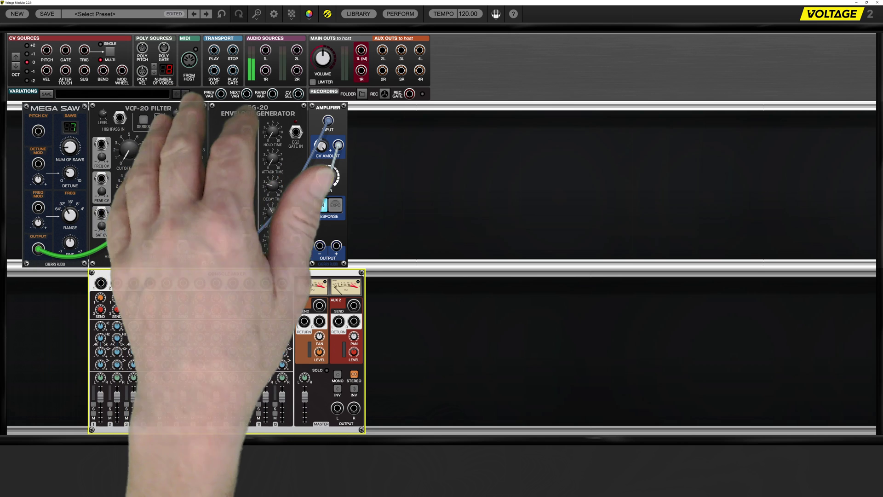
Patch the mixer's L and R outputs to main outs 1L and 1R, feed channel 1 from the Amplifier's + output, and enable the limiter
left_click_drag(338, 408, 361, 279)
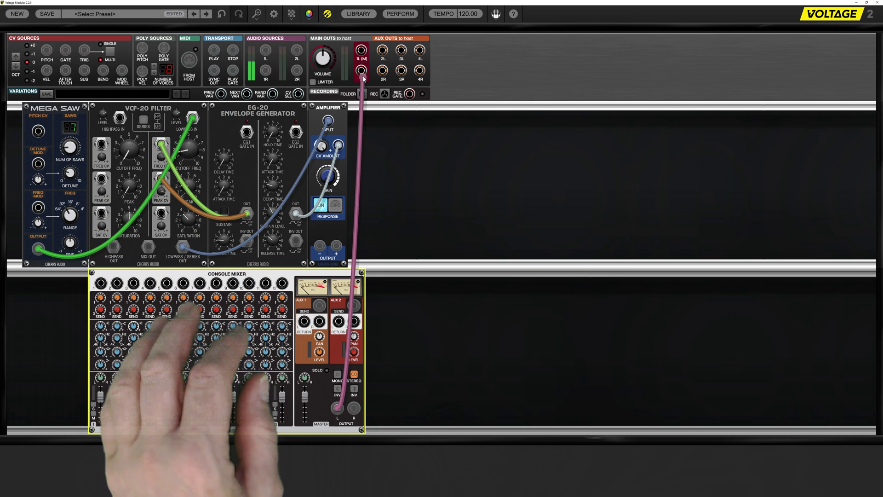
left_click_drag(363, 60, 355, 411)
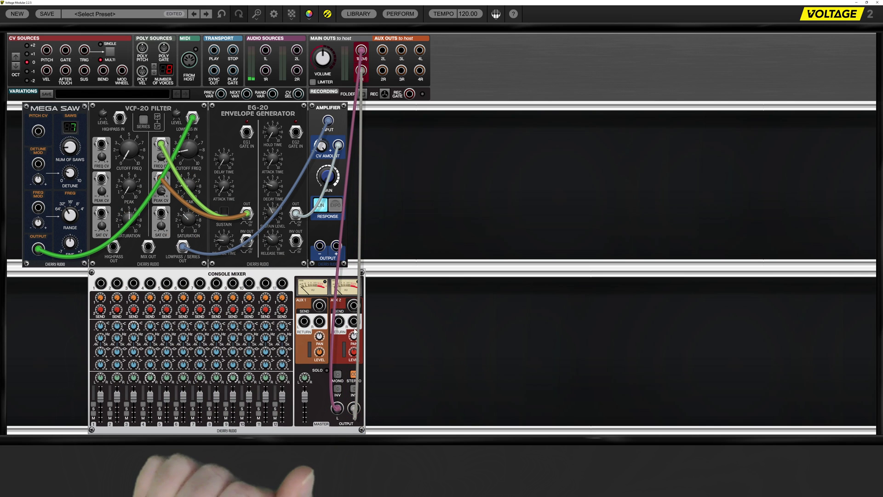
left_click_drag(337, 246, 101, 284)
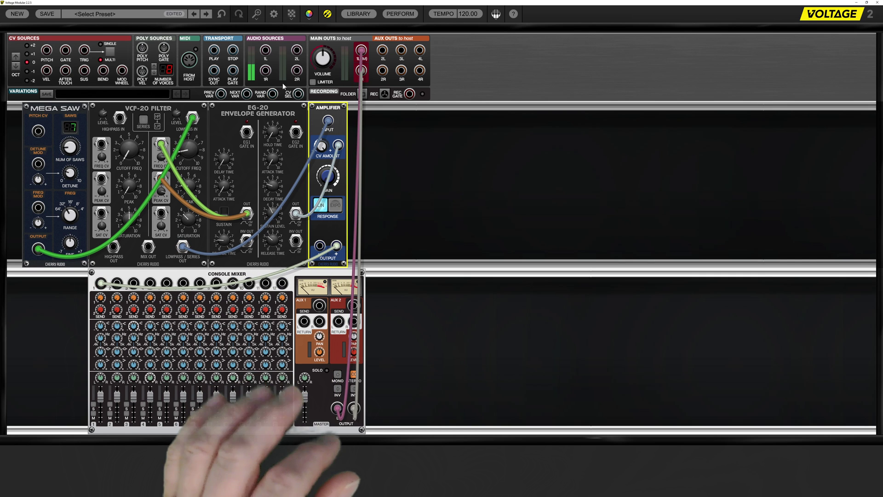
left_click(313, 82)
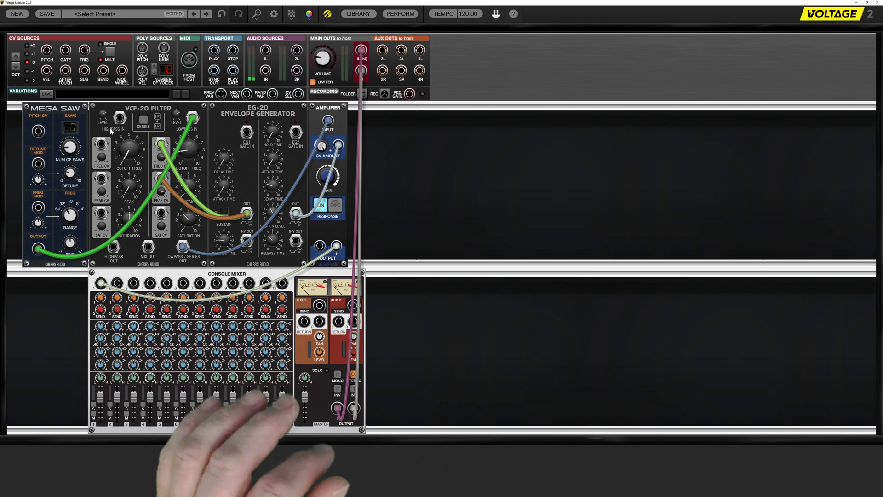
Connect the Pitch CV source to the Mega Saw's pitch input and the Gate source to both EG-20 gate inputs
left_click_drag(38, 132, 228, 124)
left_click_drag(285, 130, 295, 135)
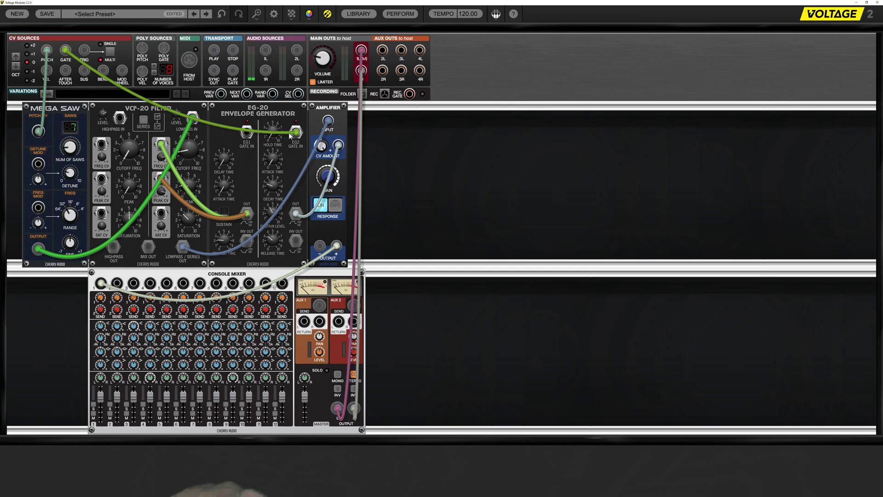
left_click_drag(247, 132, 66, 51)
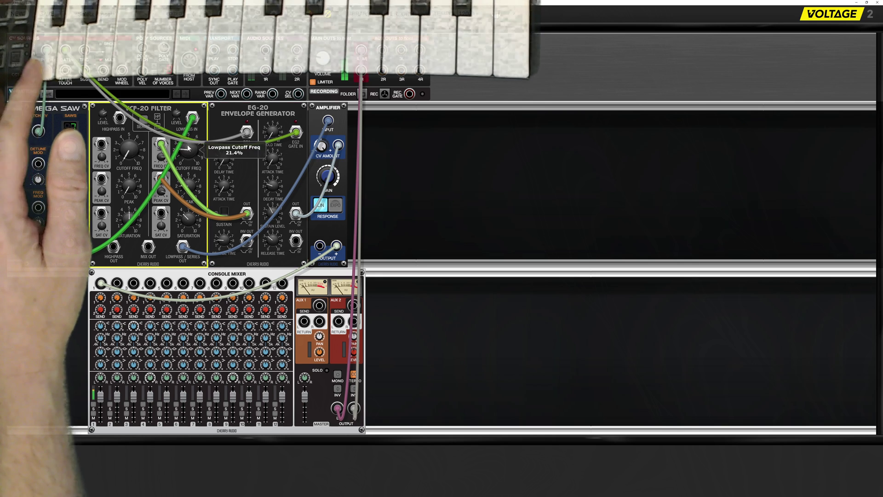
Set the VCF-20 Filter's lowpass cutoff frequency to 17.8%
scroll(188, 152, "down", 1)
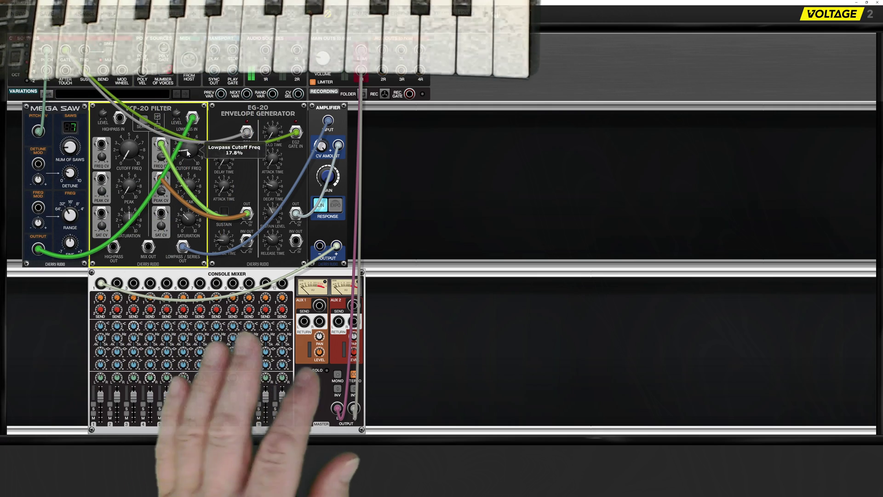
Select the Mega Saw, VCF-20 Filter, EG-20 and Amplifier together and shift them right to free space at the cabinet's start
left_click_drag(370, 182, 63, 120)
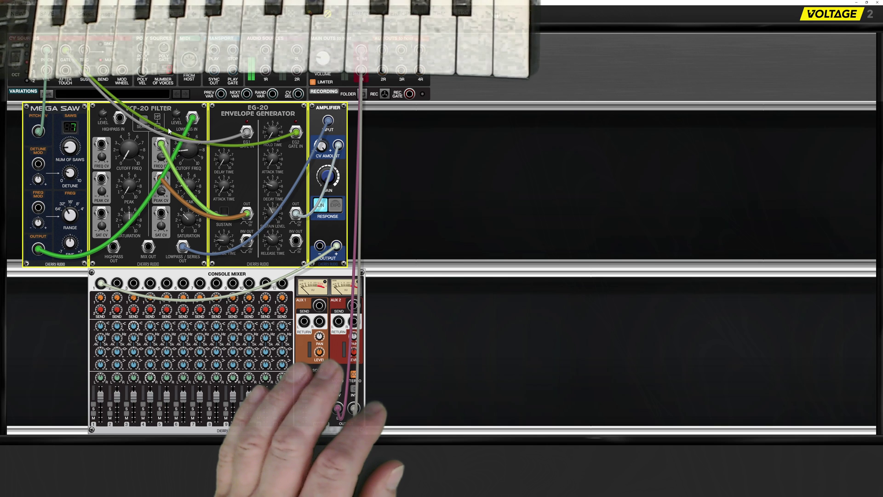
left_click_drag(26, 121, 497, 158)
left_click(22, 142)
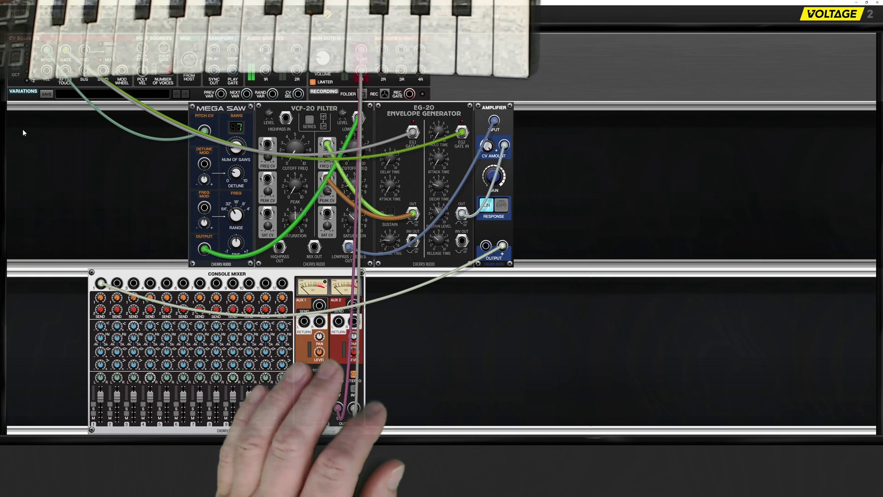
Add a Store and Forward module before the Mega Saw and route the Pitch and Gate sources through its CV and Gate jacks
right_click(23, 131)
mouse_move(169, 137)
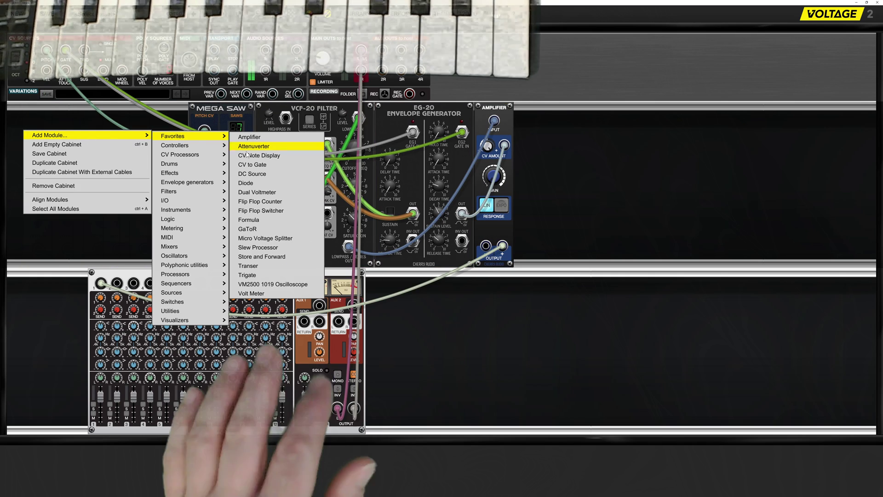
left_click(263, 258)
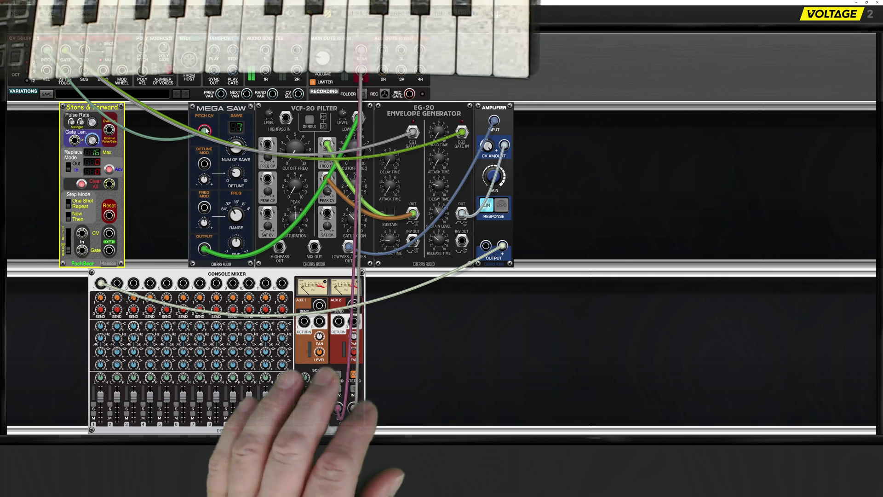
left_click_drag(205, 133, 82, 234)
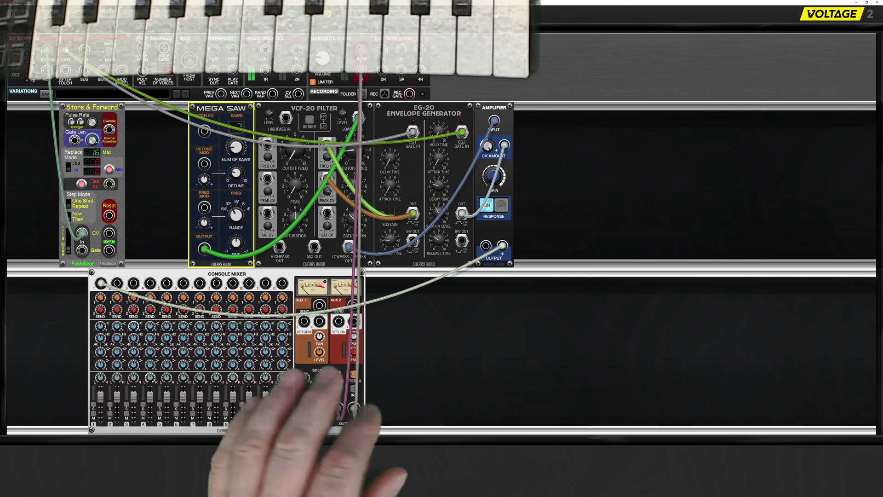
left_click_drag(65, 51, 204, 131)
left_click_drag(82, 249, 65, 50)
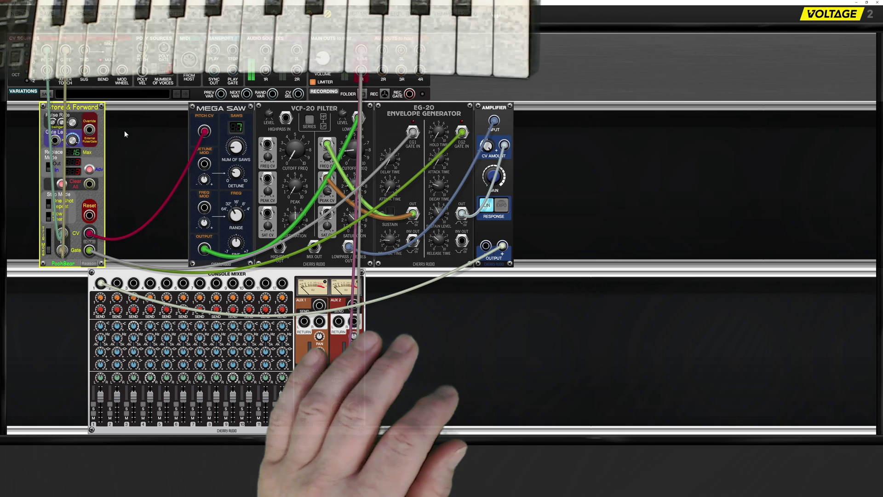
Add a GaToR beside Store and Forward, feed its input from that module's Gate output, and drive both EG-20 gates from its Global output
right_click(128, 150)
mouse_move(242, 159)
mouse_move(278, 159)
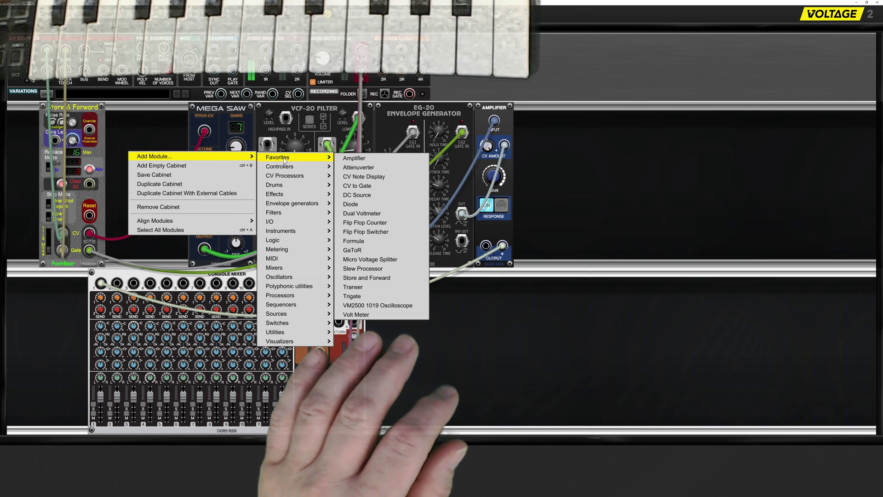
left_click(354, 250)
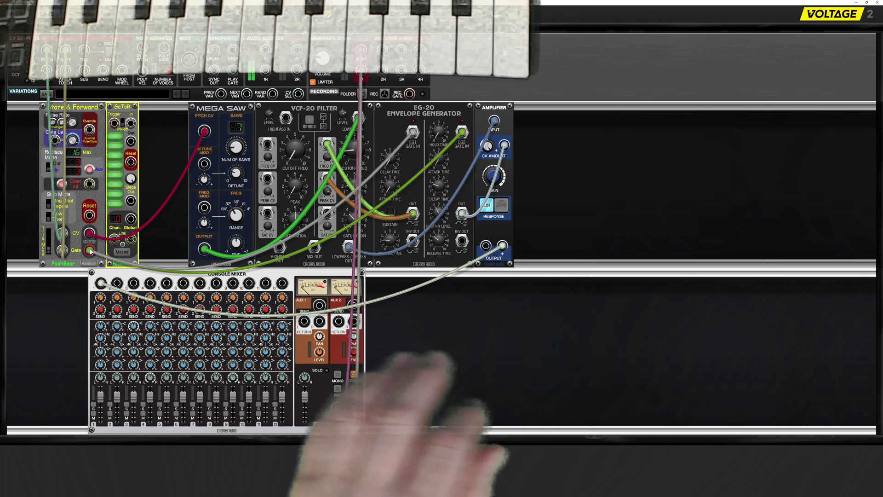
left_click_drag(89, 249, 130, 218)
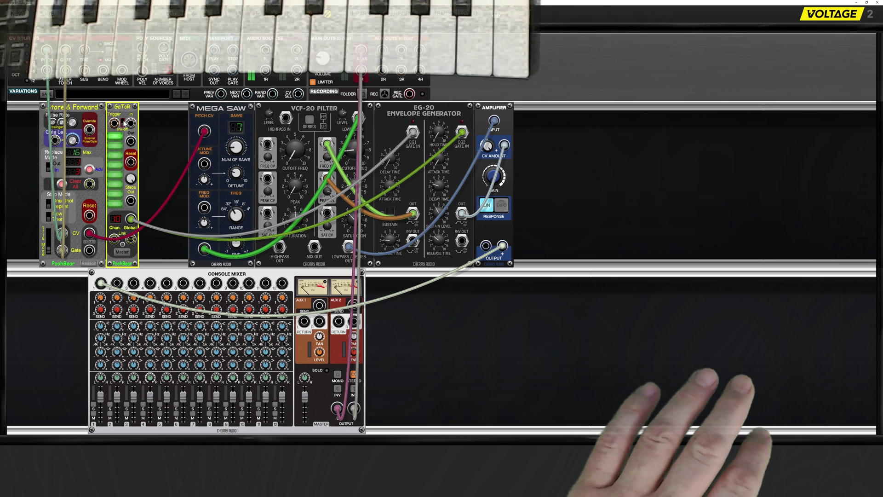
left_click_drag(131, 123, 102, 238)
Switch off some of the GaToR's gate steps and start the Store and Forward running
mouse_move(132, 181)
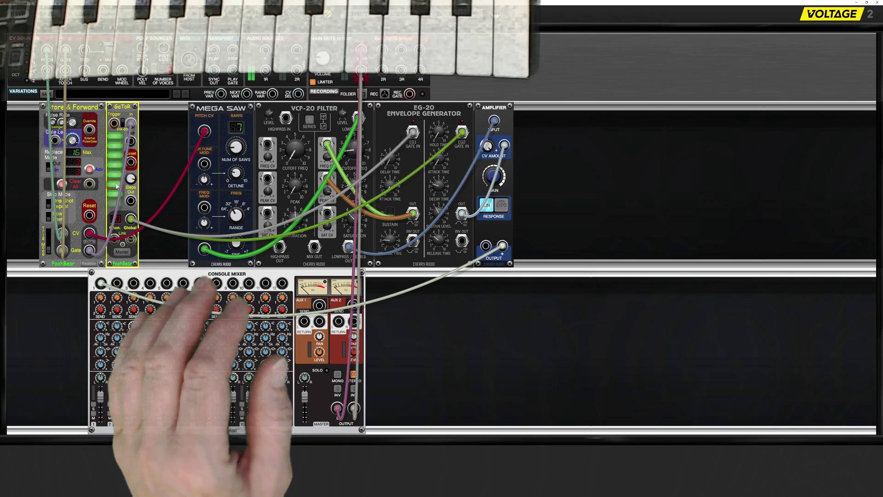
left_click(116, 165)
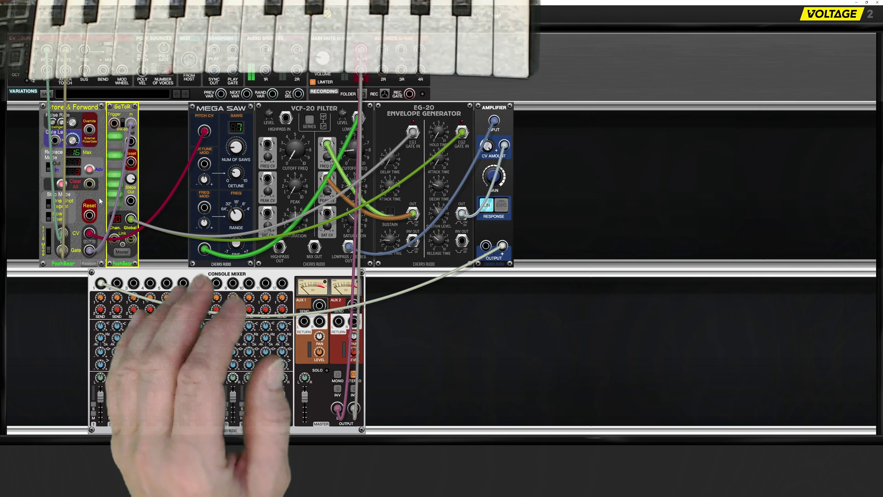
left_click(90, 242)
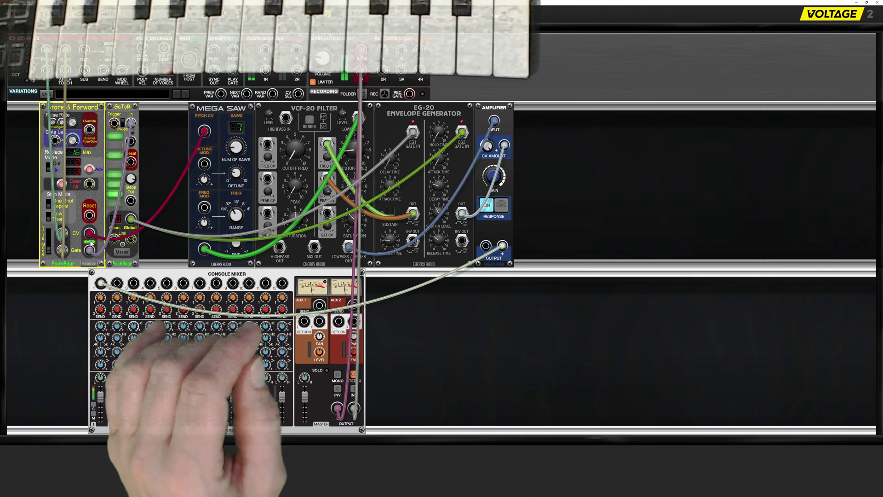
Add a Trigate module at the start of the cabinet, before Store and Forward
right_click(25, 174)
mouse_move(45, 179)
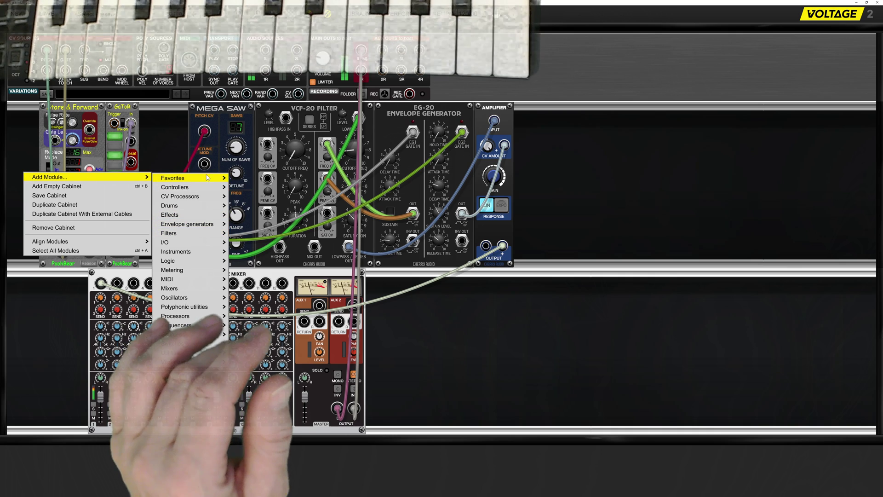
mouse_move(207, 177)
left_click(254, 318)
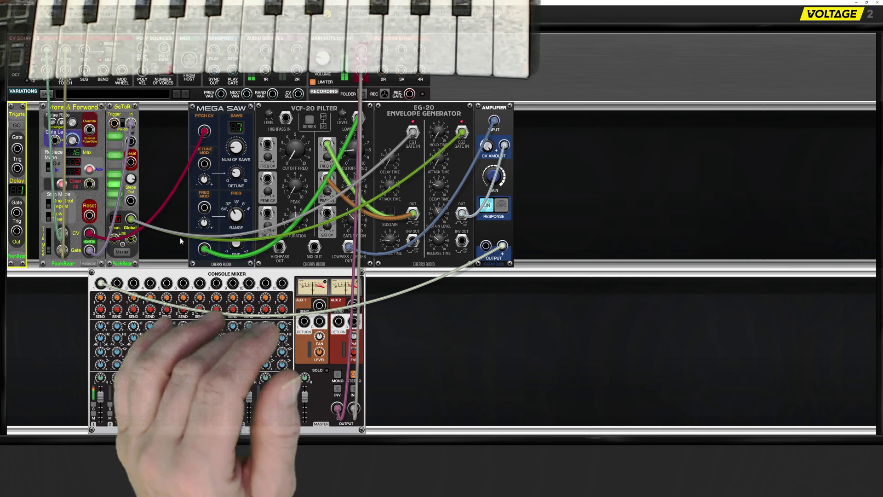
left_click(41, 223)
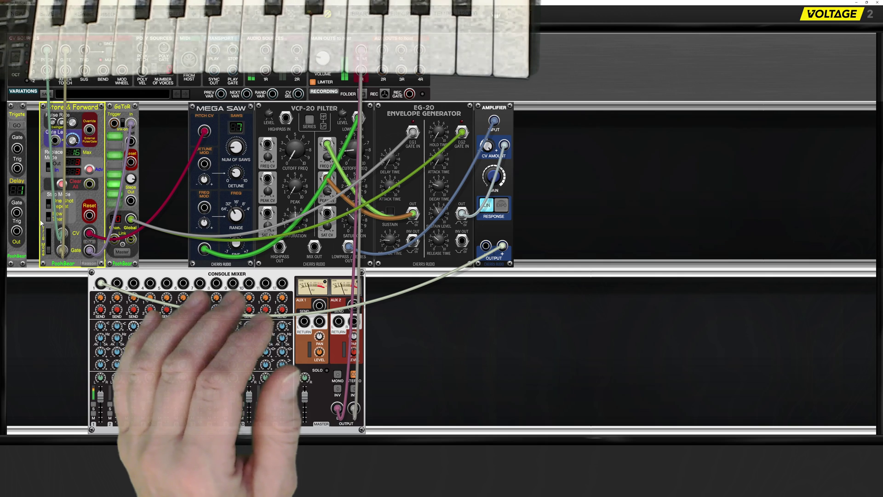
Patch the Trigate's upper Trig jack to the Reset inputs of Store and Forward and GaToR, and test the reset
left_click_drag(17, 170, 73, 180)
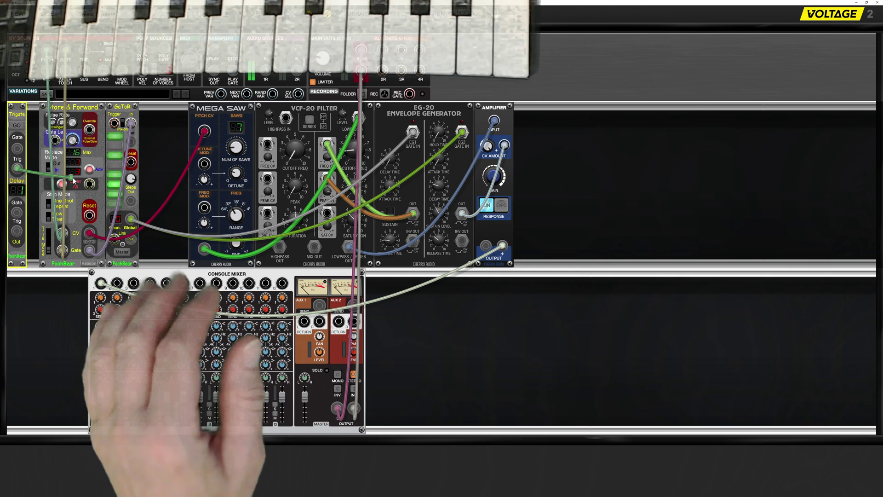
left_click_drag(131, 162, 18, 169)
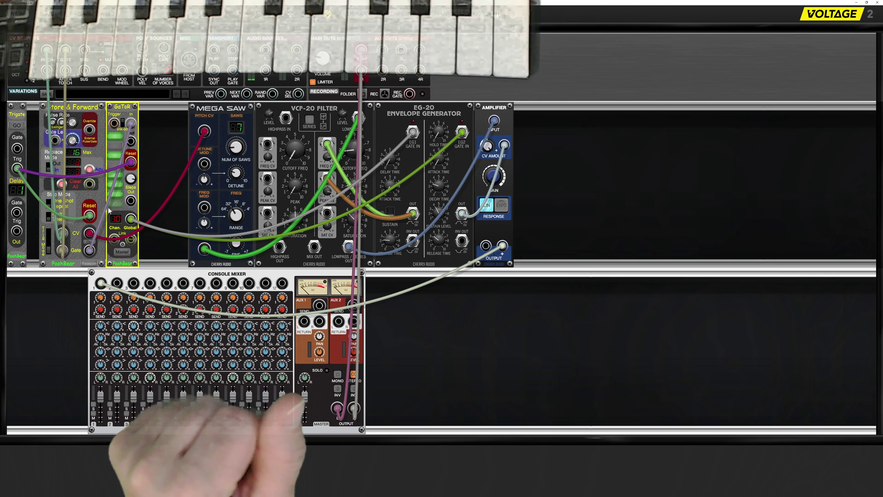
left_click(19, 129)
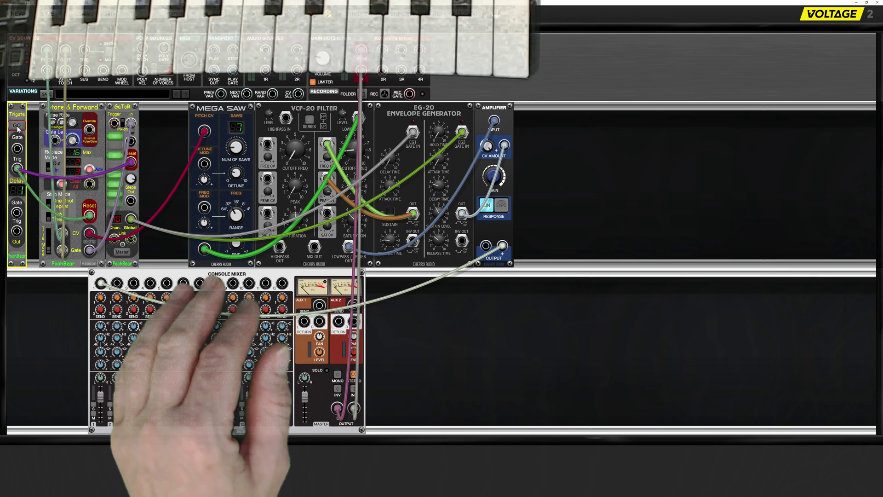
left_click(88, 244)
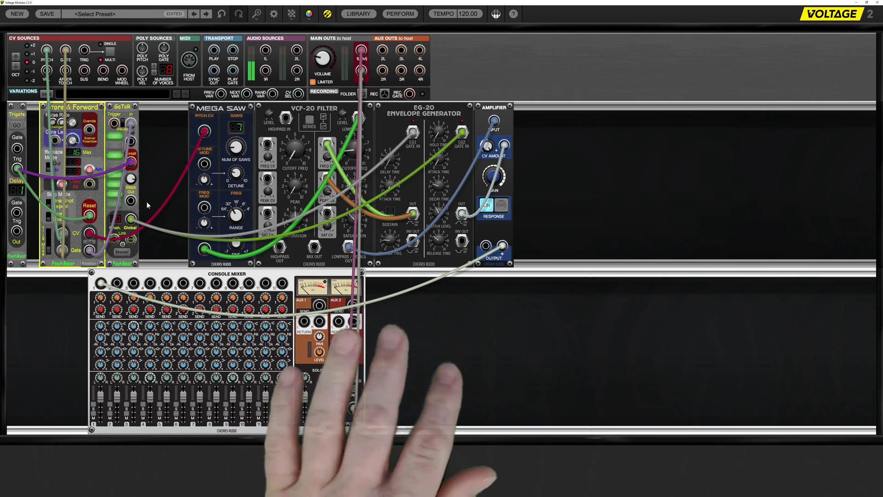
Add a Digital Reverb effect to the Console Mixer's cabinet
right_click(382, 321)
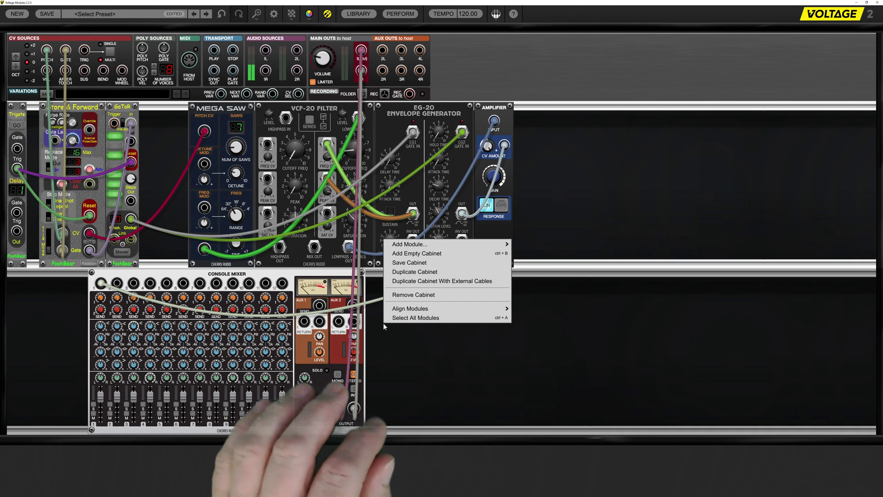
mouse_move(442, 244)
mouse_move(551, 291)
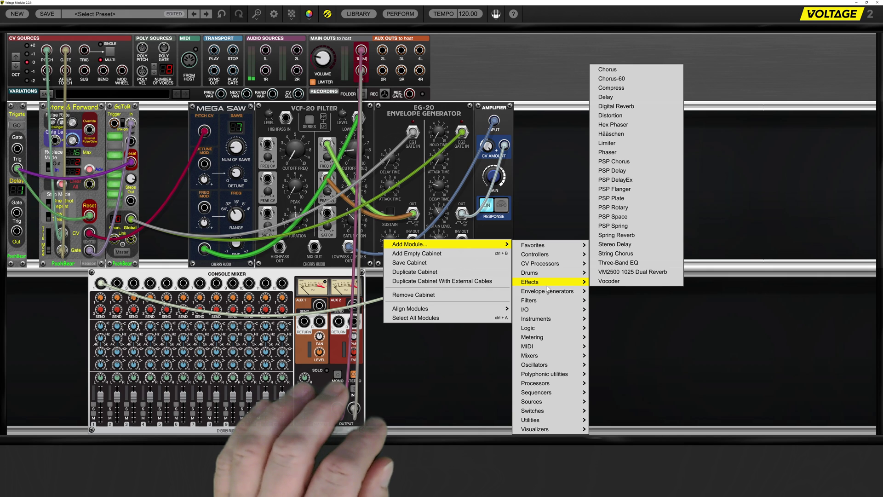
left_click(599, 108)
Add a PSP DelayEx effect to the cabinet beside the Console Mixer
right_click(476, 318)
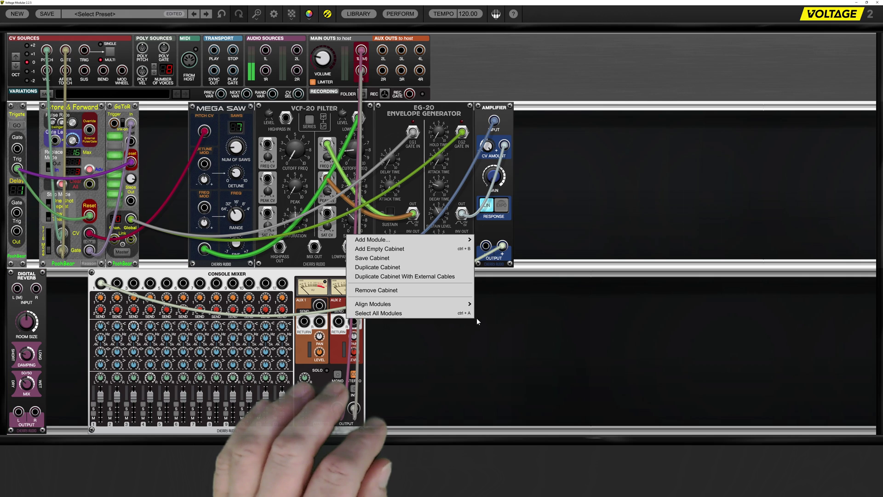
mouse_move(453, 240)
mouse_move(503, 244)
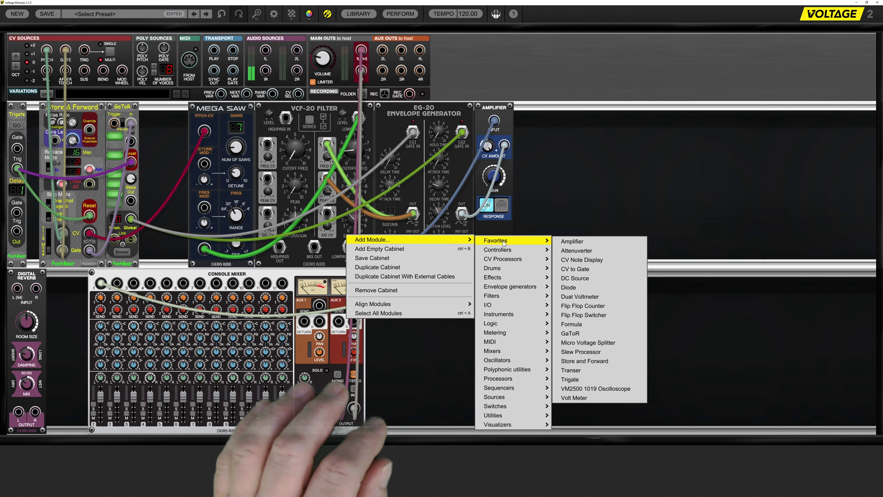
mouse_move(522, 279)
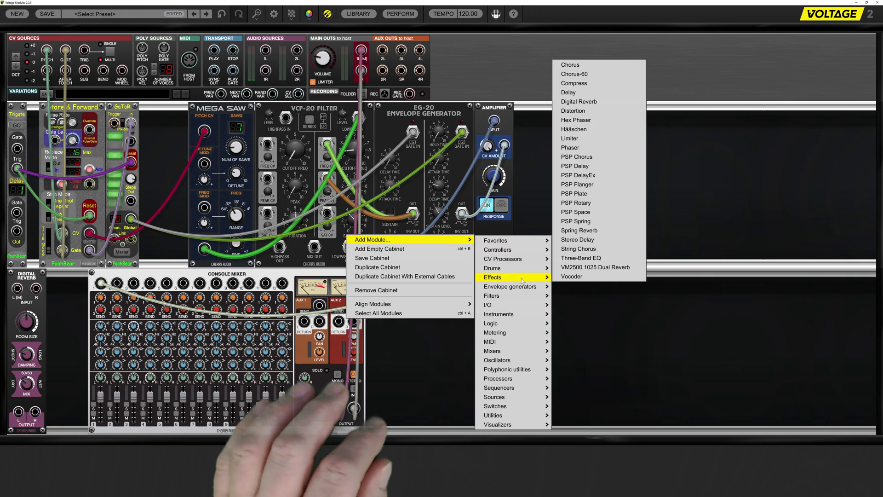
left_click(587, 177)
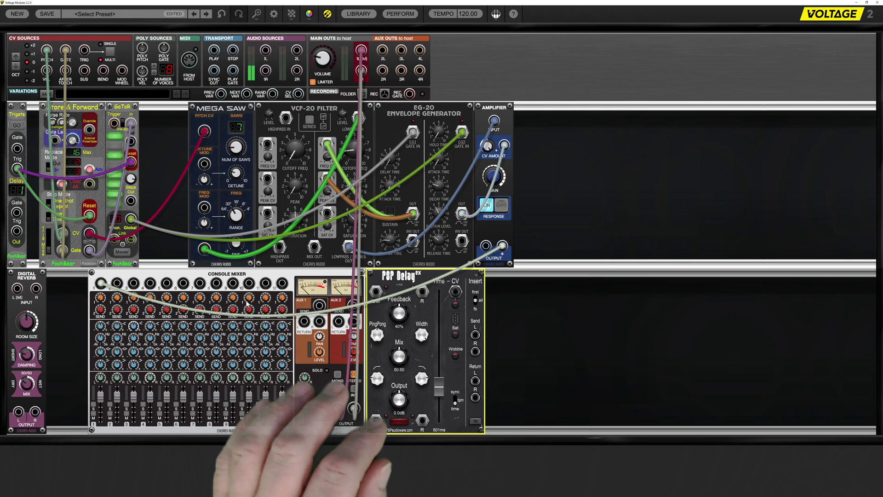
Move the reverb next to the mixer, patch Aux 1 Send through reverb and delay in series to the Aux 1 Returns, and bypass the delay
left_click_drag(35, 279, 376, 289)
left_click_drag(377, 411, 394, 411)
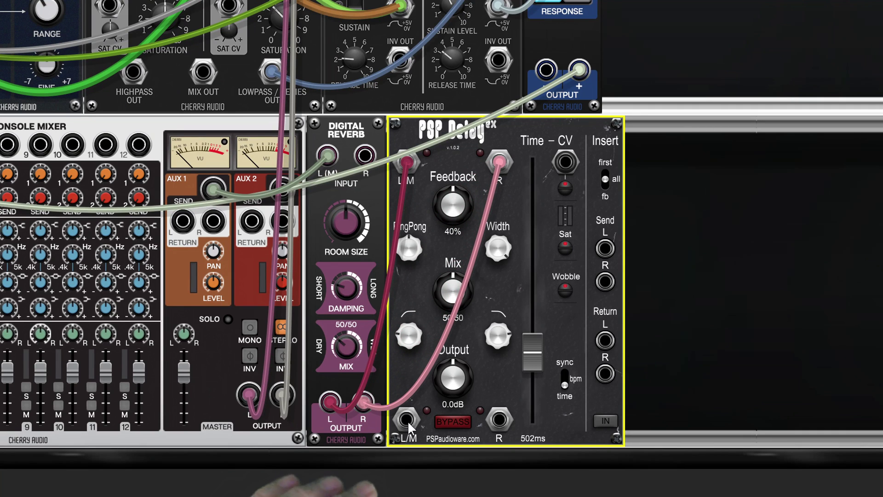
left_click_drag(407, 421, 509, 418)
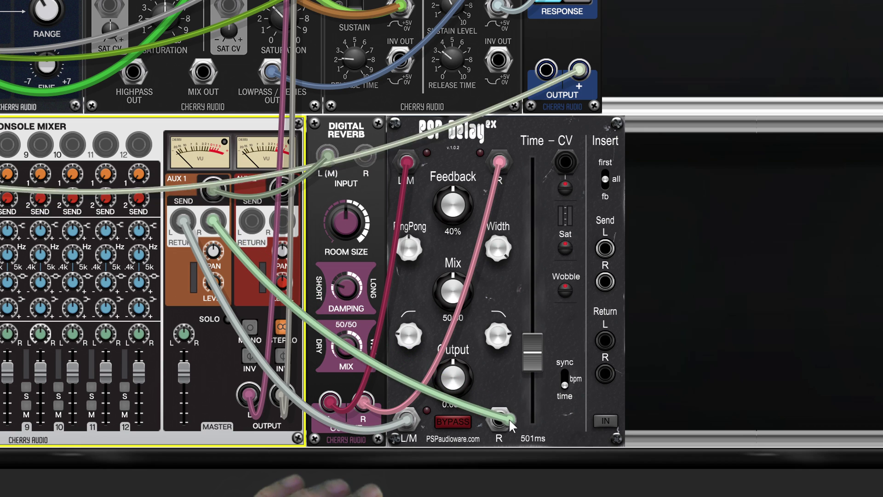
left_click(445, 421)
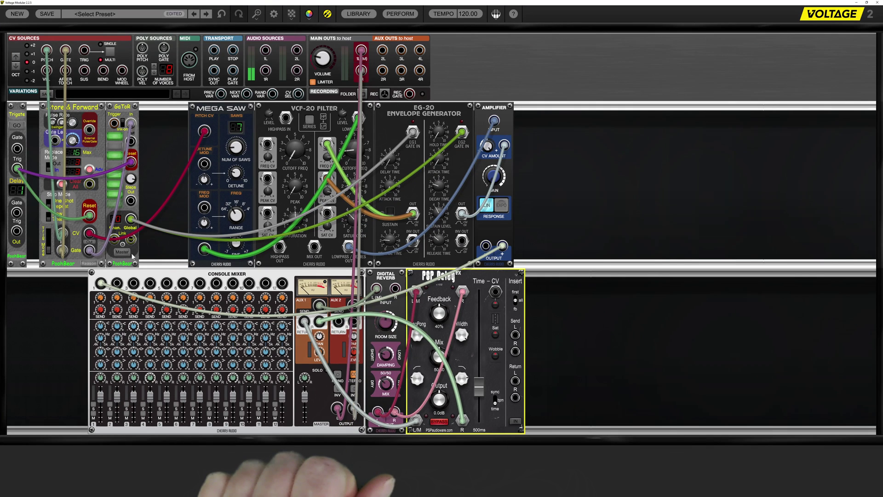
Start the Store and Forward and turn up mixer channel 1's Aux 1 send
left_click(93, 244)
left_click(101, 296)
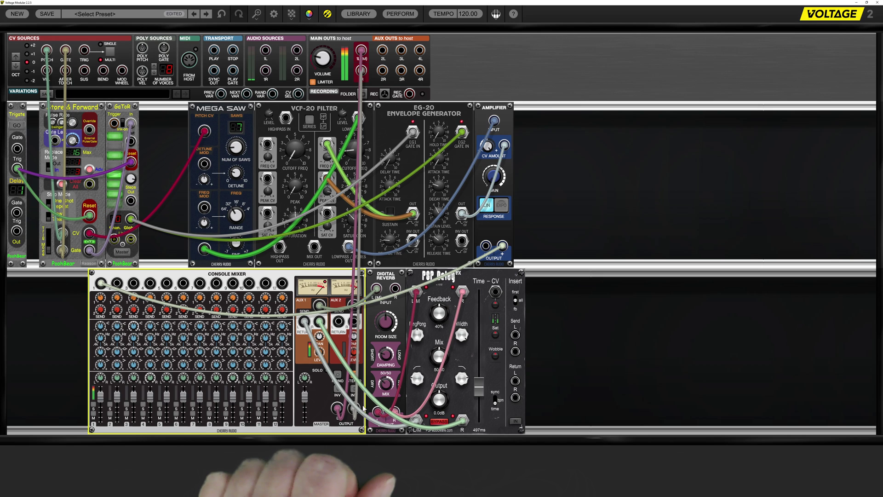
Adjust the Digital Reverb's room size and set its dry/wet mix to 43.2%
left_click(387, 325)
left_click_drag(385, 309, 384, 313)
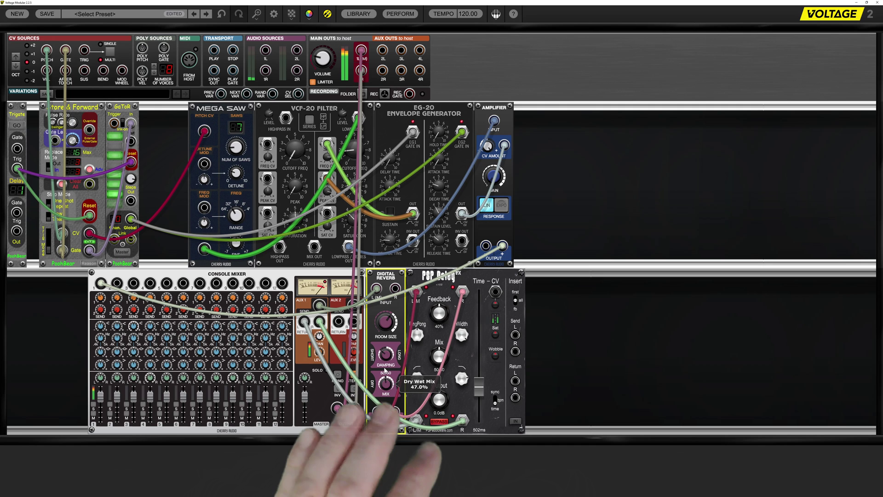
left_click_drag(385, 383, 384, 372)
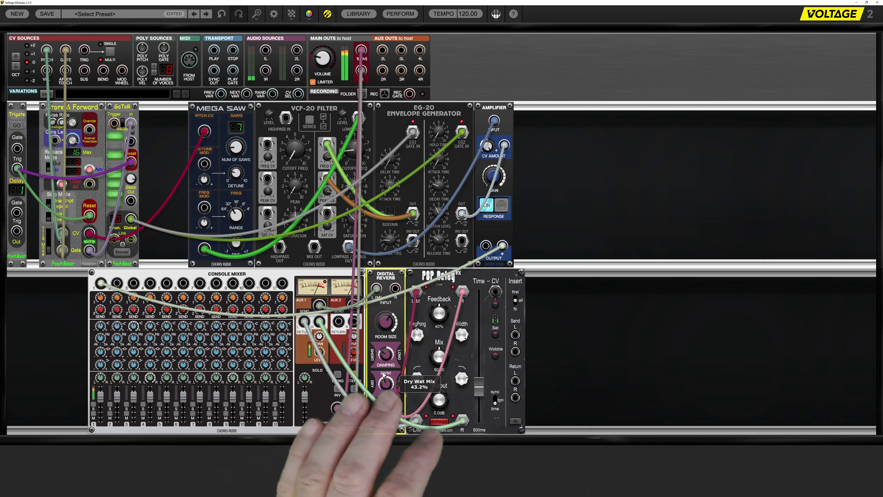
Bypass the Digital Reverb, take the PSP DelayEx out of bypass, and set the delay's feedback to 18%
right_click(384, 306)
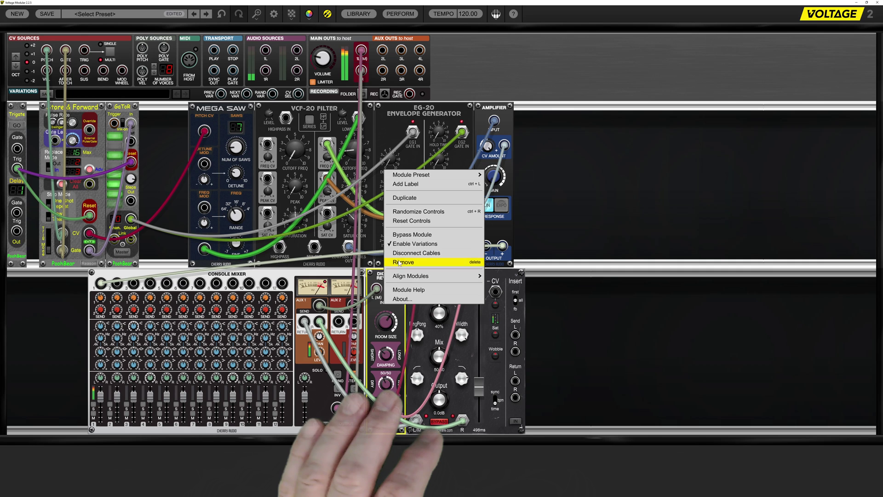
left_click(412, 234)
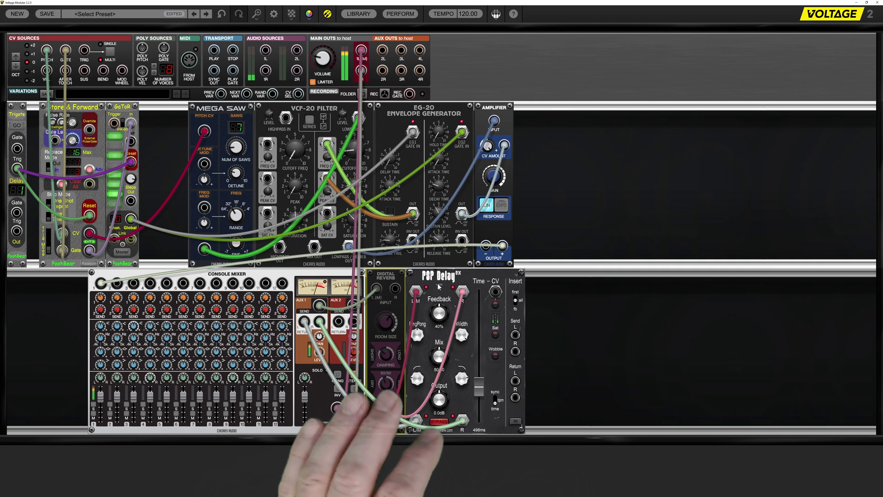
left_click(438, 422)
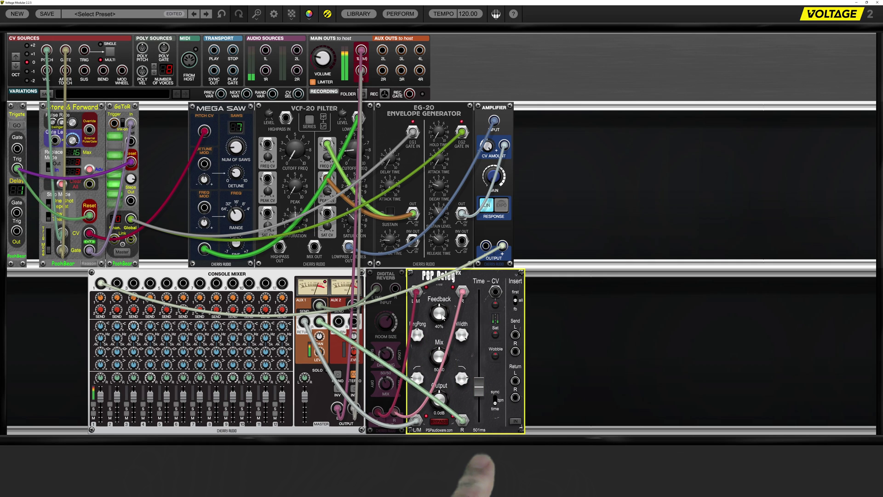
left_click_drag(439, 315, 439, 320)
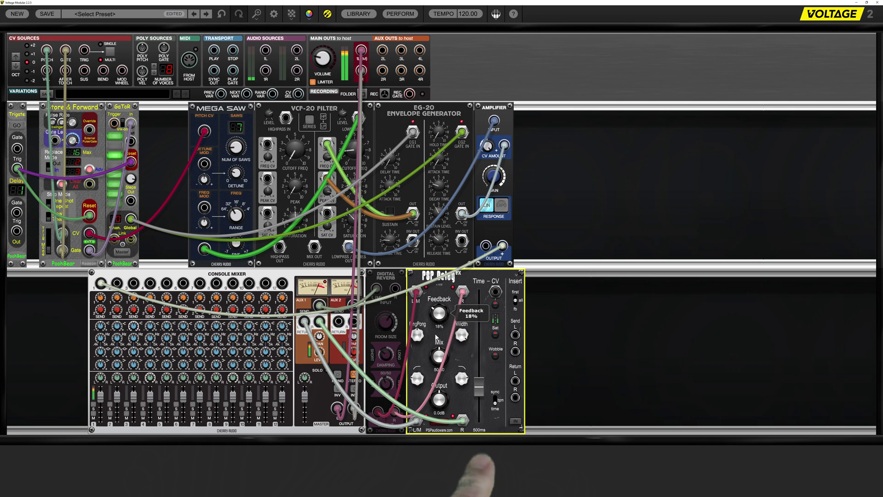
Set the PSP delay's ping-pong to R16% and its delay time to about 332 ms
mouse_move(413, 326)
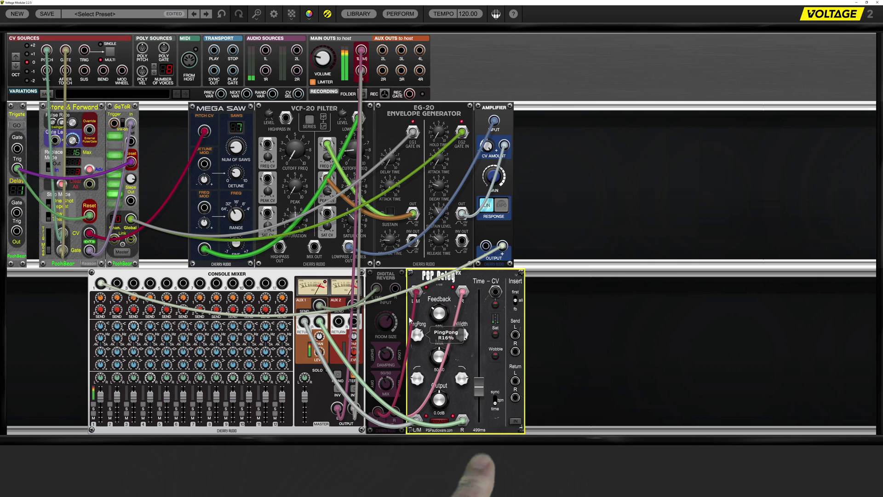
mouse_move(449, 402)
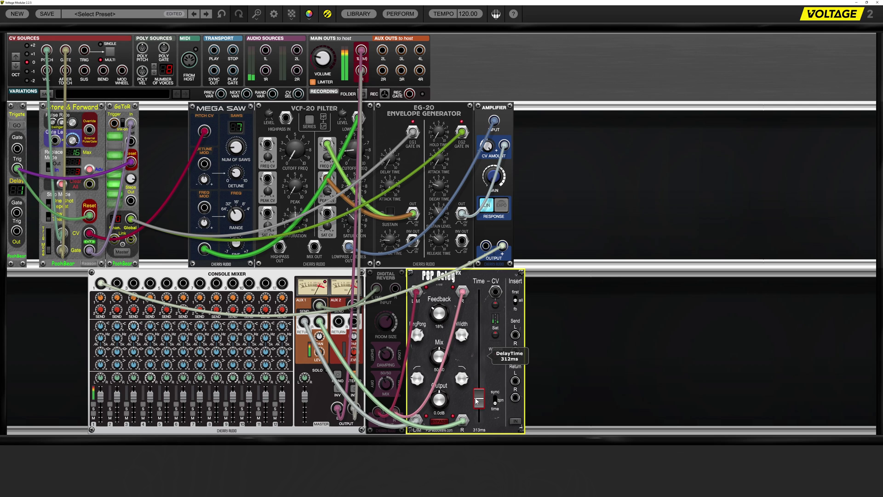
left_click_drag(476, 400, 477, 400)
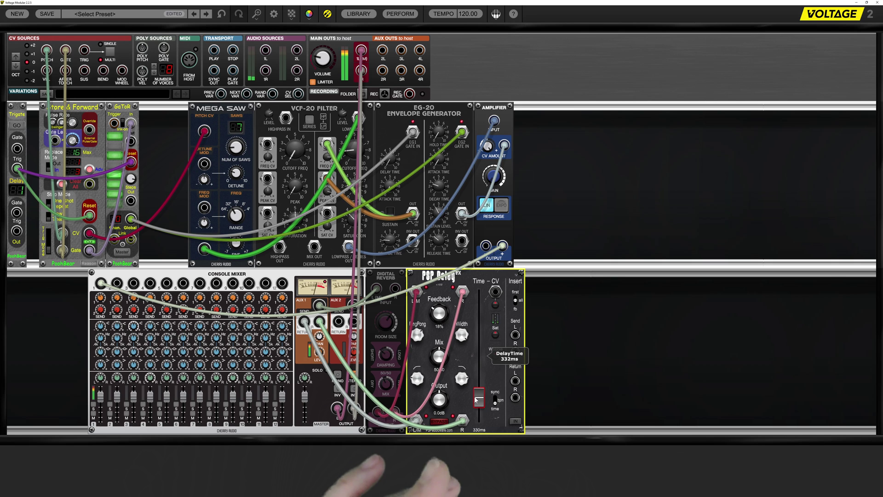
Take the Digital Reverb out of bypass and adjust mixer channel 1's Aux 1 send
right_click(391, 301)
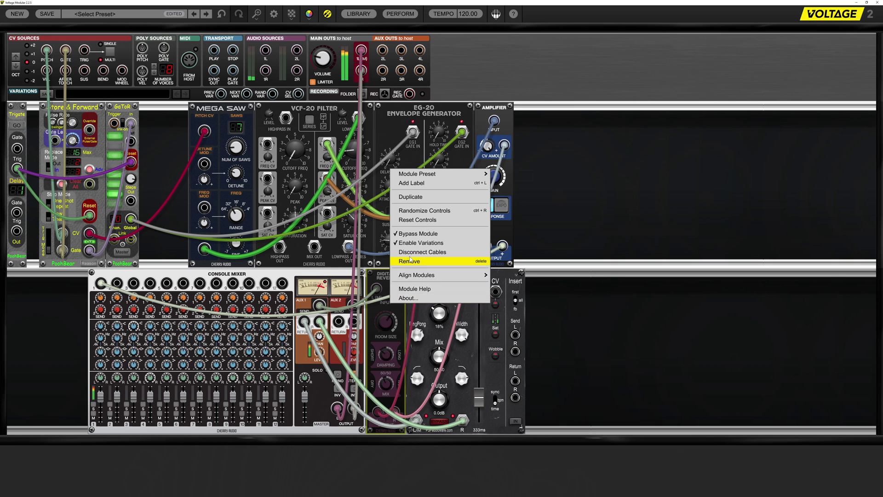
left_click(416, 233)
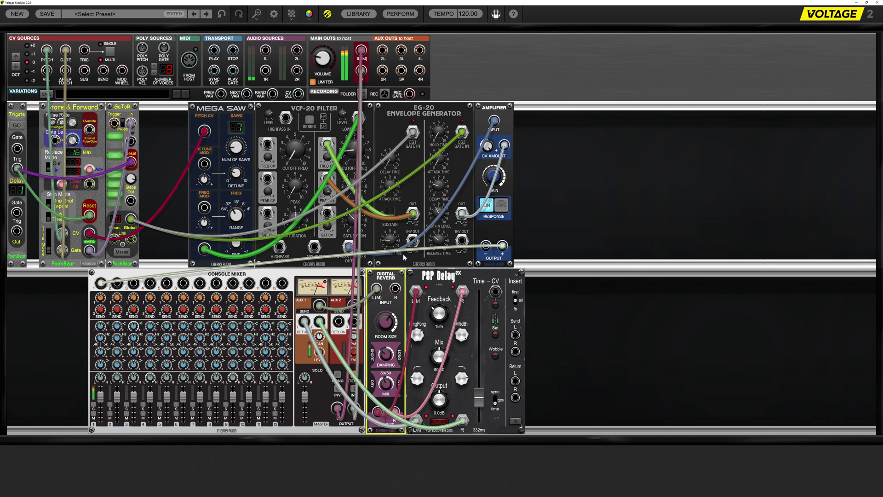
left_click_drag(348, 318, 100, 283)
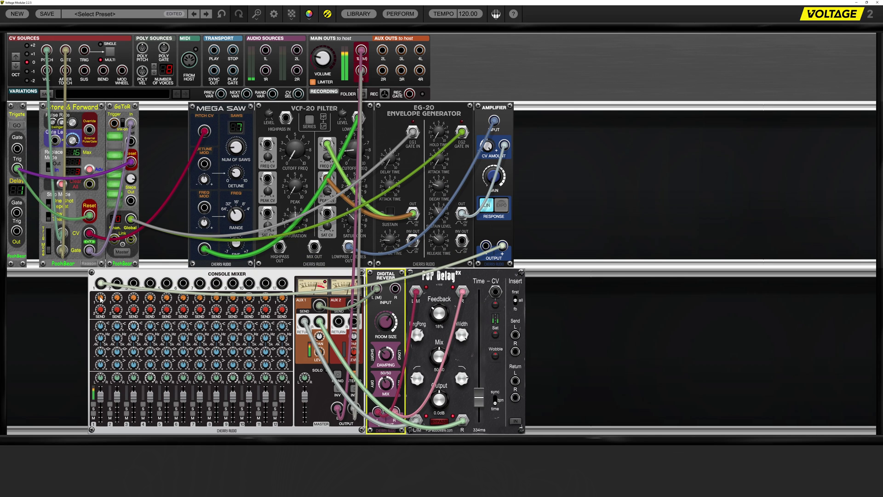
left_click_drag(100, 298, 95, 293)
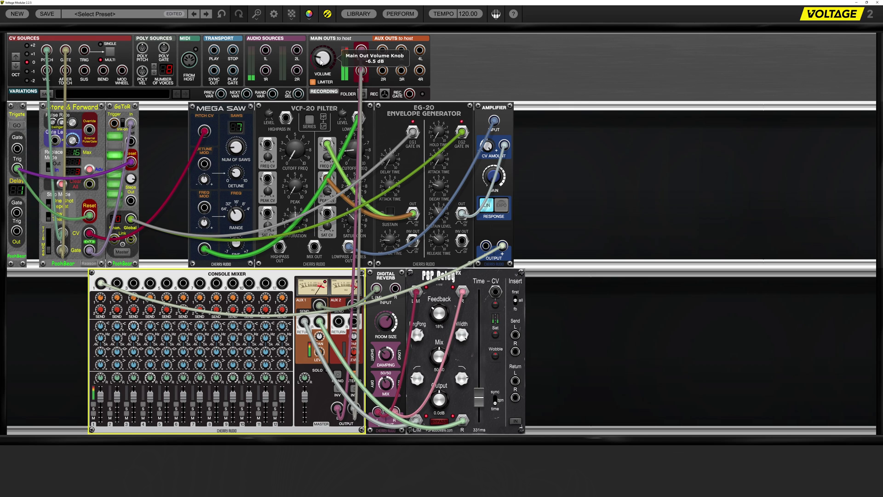
Adjust the main output volume and set mixer channel 1's level fader to -4.8 dB
left_click_drag(321, 61, 321, 63)
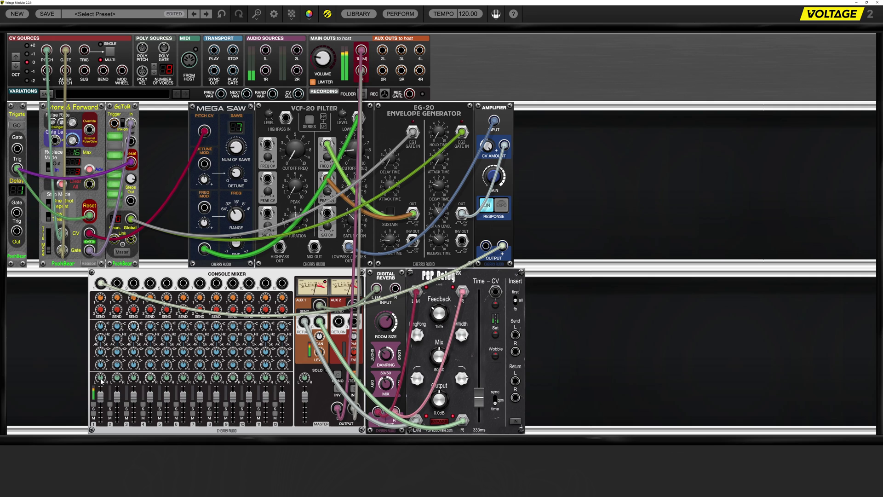
left_click_drag(100, 398, 100, 403)
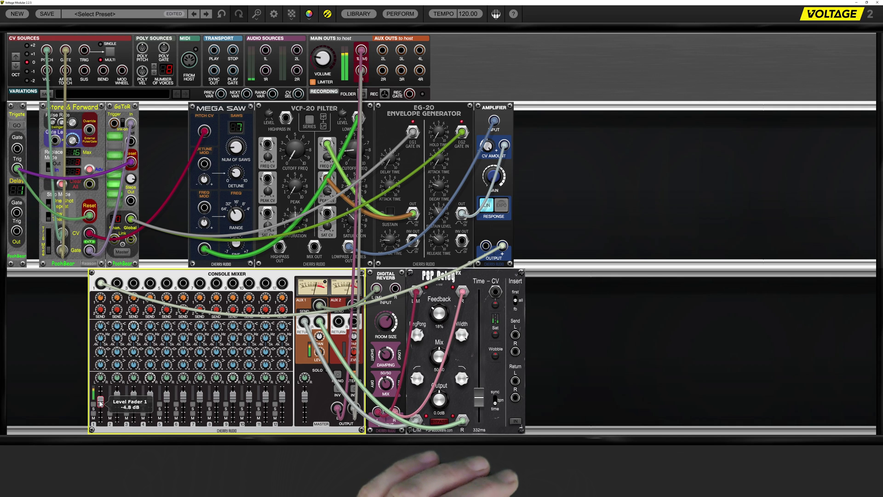
Stop the Store & Forward and add an empty cabinet between the synth voice and the mixer
left_click(91, 247)
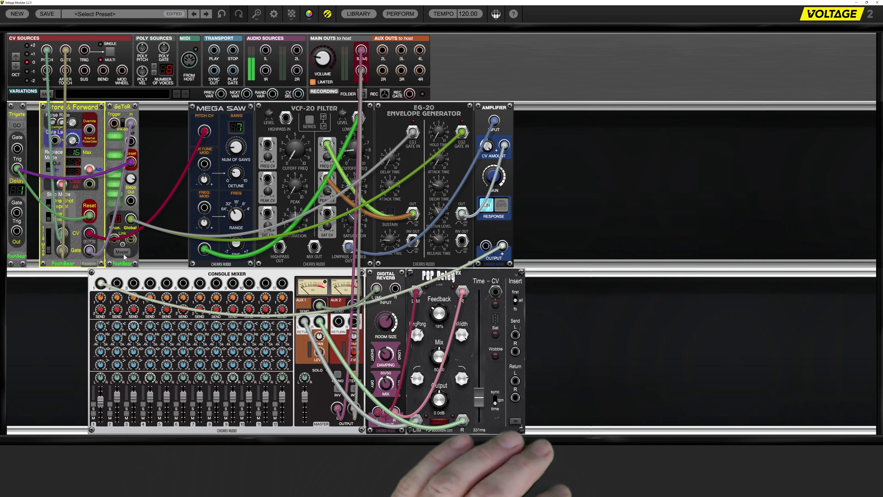
right_click(46, 291)
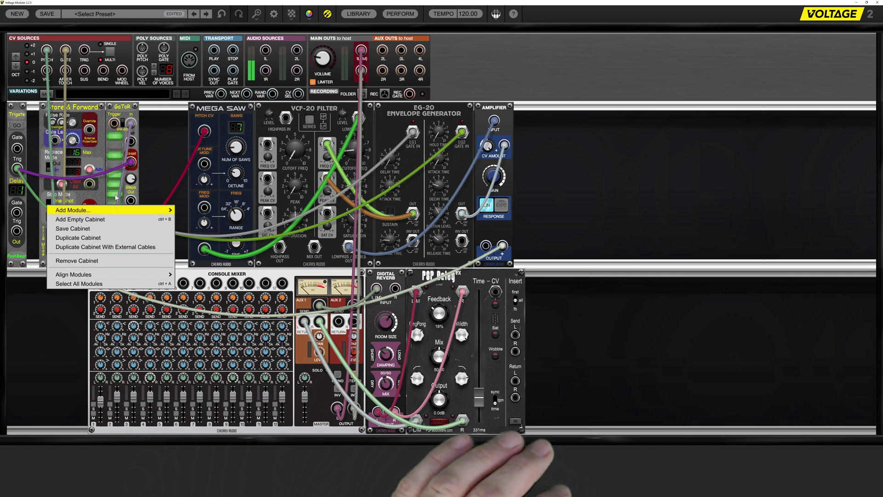
left_click(75, 221)
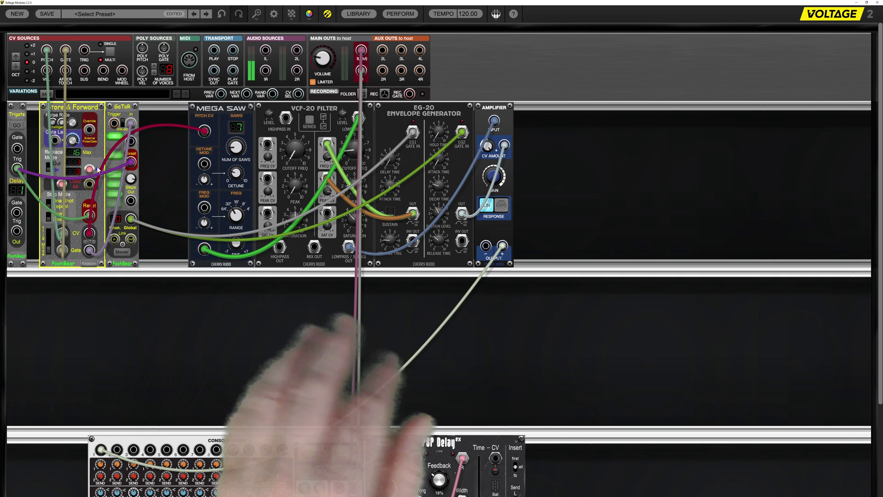
Duplicate the Store & Forward into the empty cabinet and patch the pitch and gate signals into the copy's CV and Gate inputs
left_click_drag(79, 106, 78, 273)
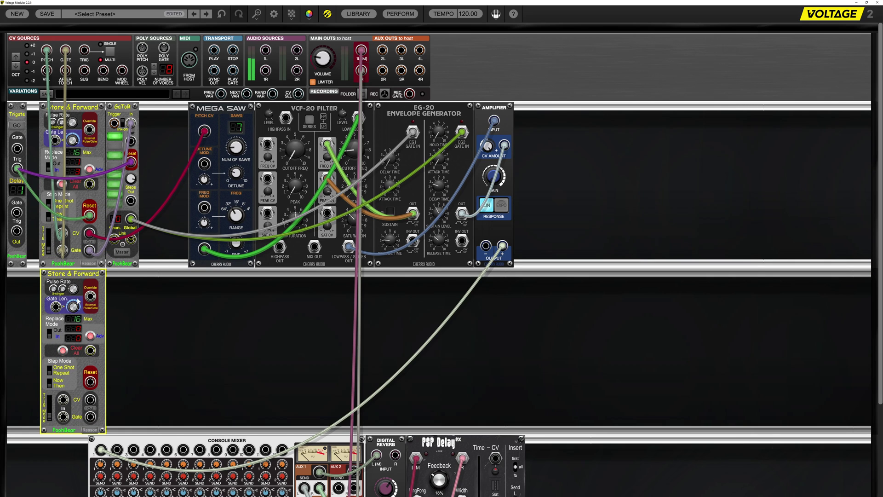
left_click_drag(68, 240, 63, 399)
left_click_drag(62, 252, 63, 417)
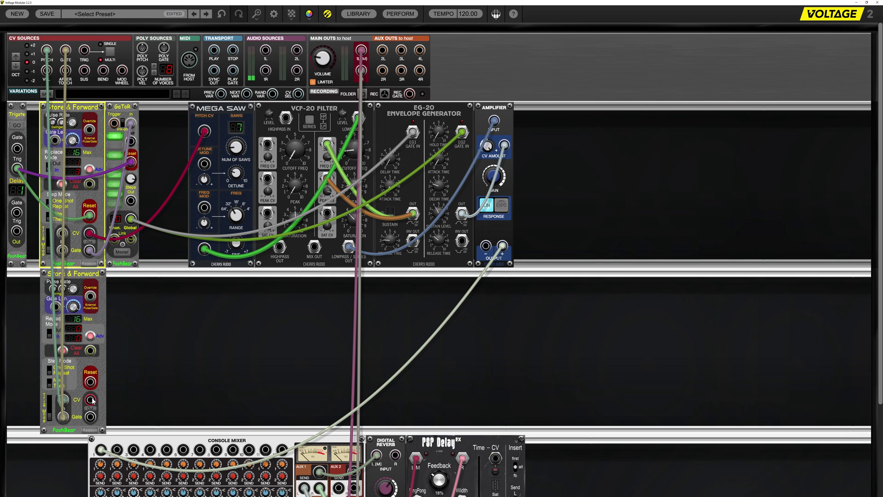
Add a Transer module from the favorites and place it beside the second Store & Forward
right_click(131, 310)
mouse_move(161, 230)
mouse_move(285, 244)
mouse_move(307, 232)
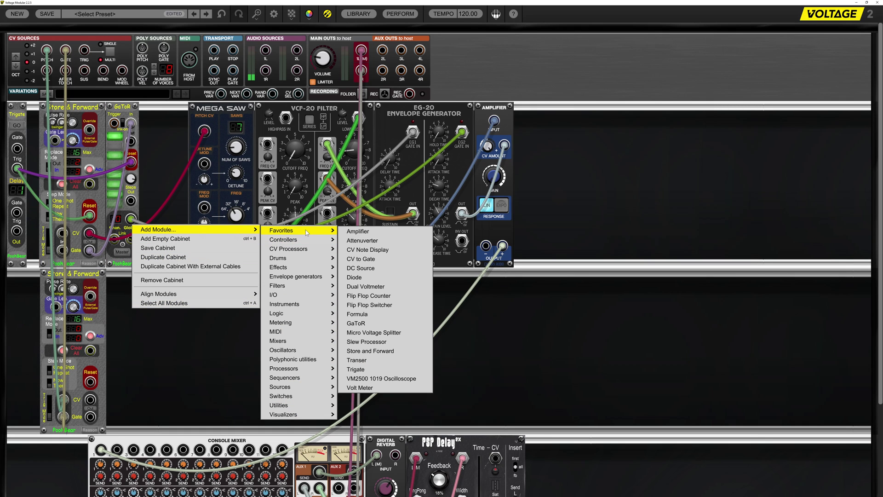
left_click(362, 362)
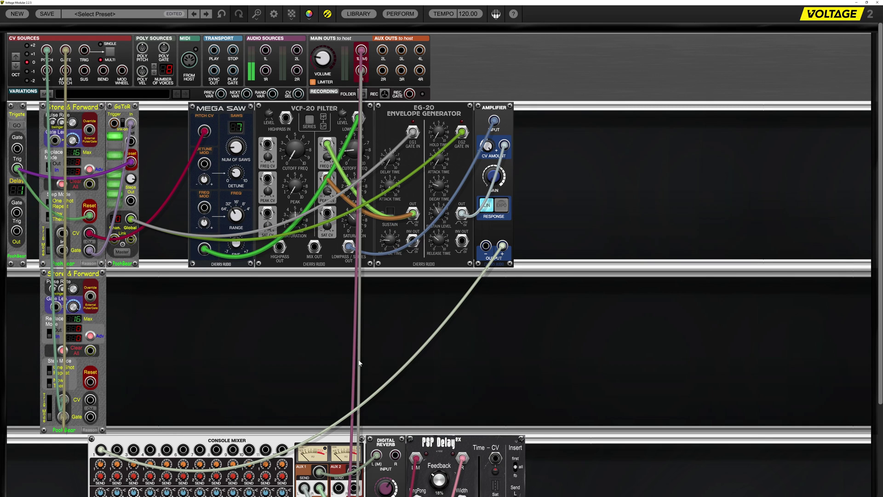
left_click_drag(16, 274, 152, 284)
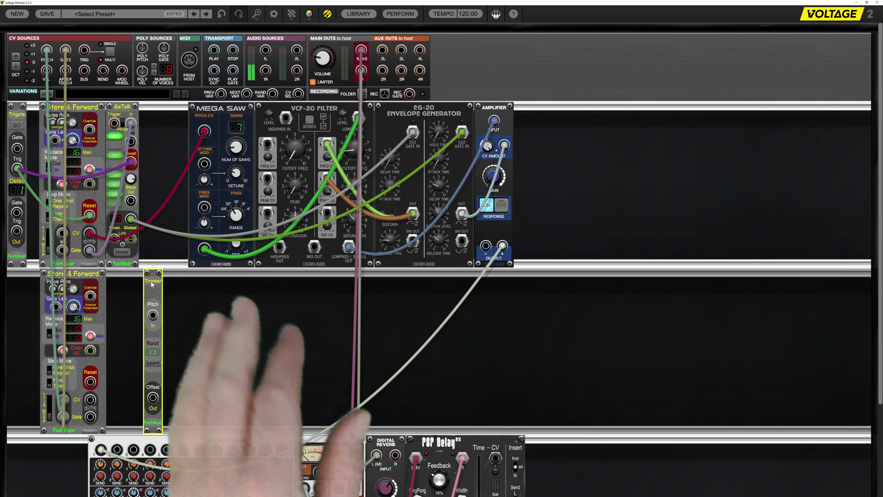
Patch the second Store & Forward's CV output through the Transer to the Mega Saw's Pitch CV, and move the Transer closer to the sequencer
left_click_drag(153, 316, 91, 399)
left_click_drag(156, 396, 200, 194)
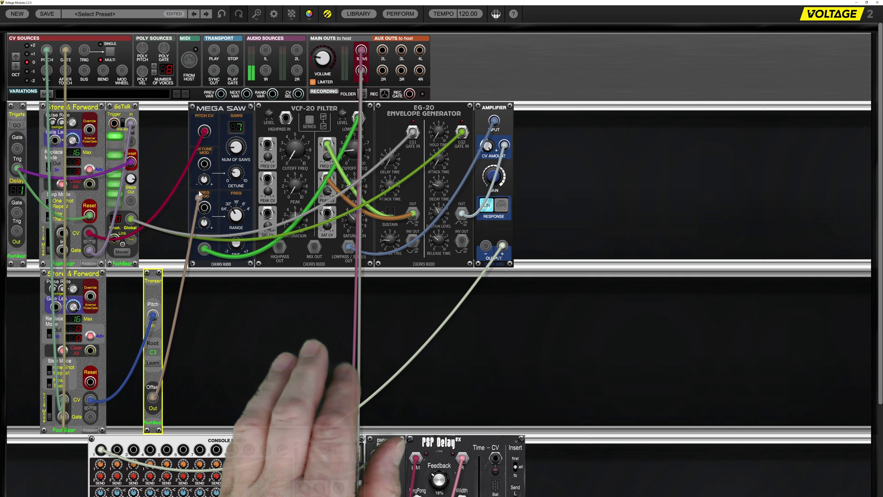
left_click_drag(205, 134, 204, 132)
left_click_drag(153, 281, 137, 282)
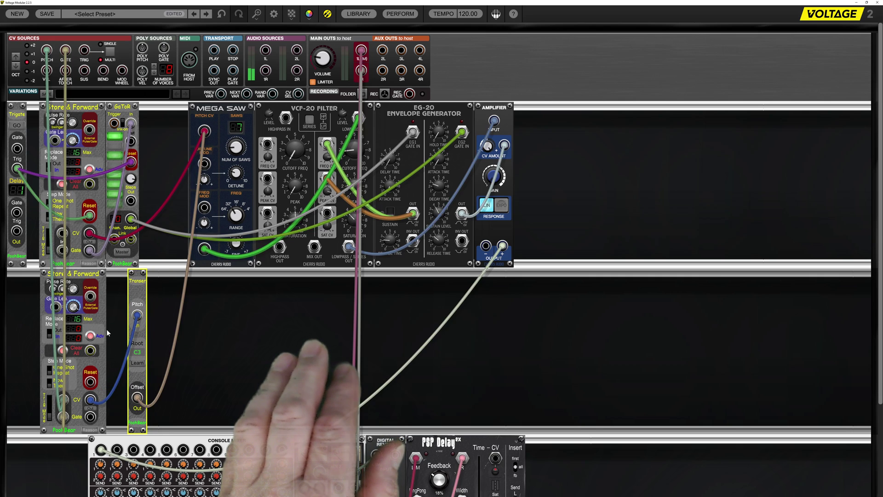
Adjust the second Store & Forward's pulse rate and patch the Trigate's Trig output to its Reset input
left_click(74, 272)
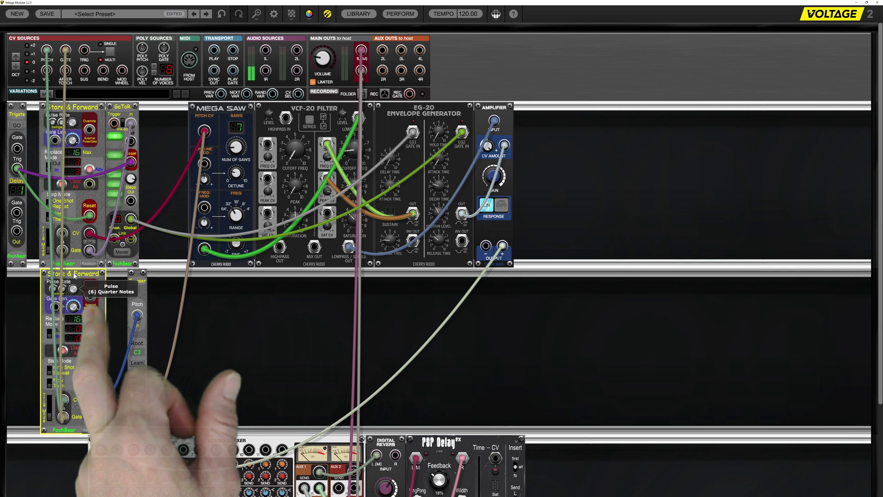
left_click_drag(73, 273, 74, 269)
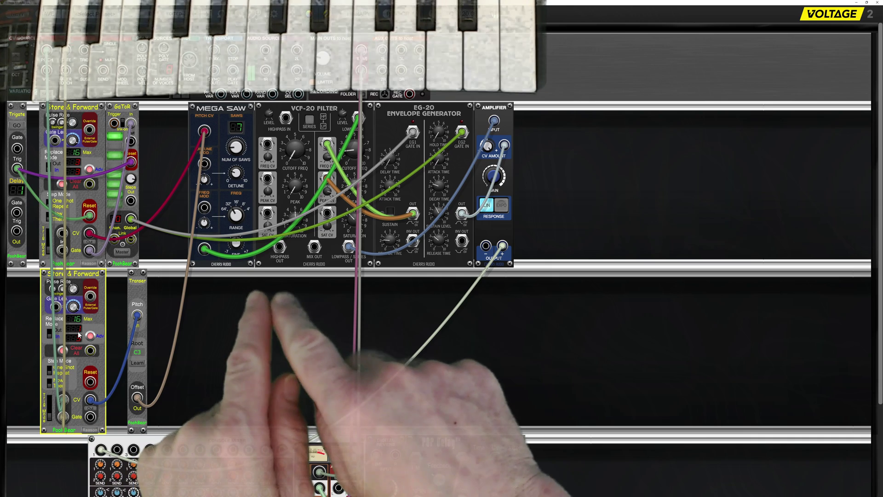
left_click(15, 126)
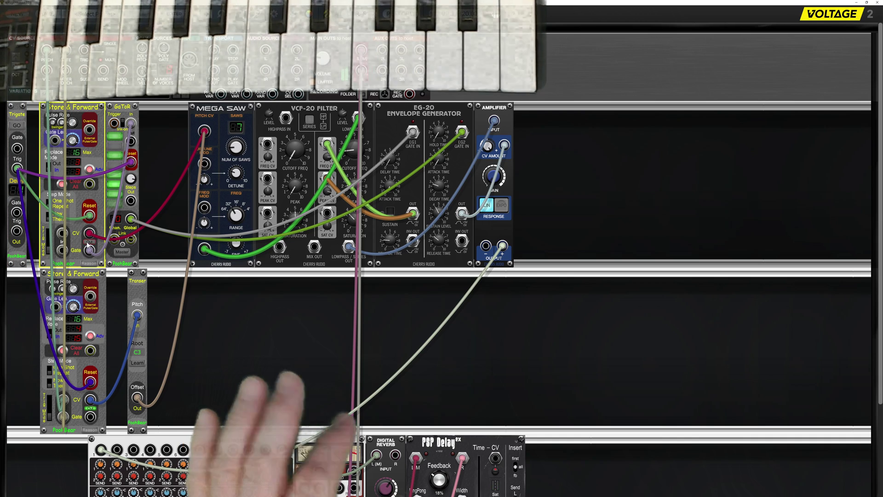
Set the second Store & Forward's Max to 72 and start the first Store & Forward
left_click(73, 290)
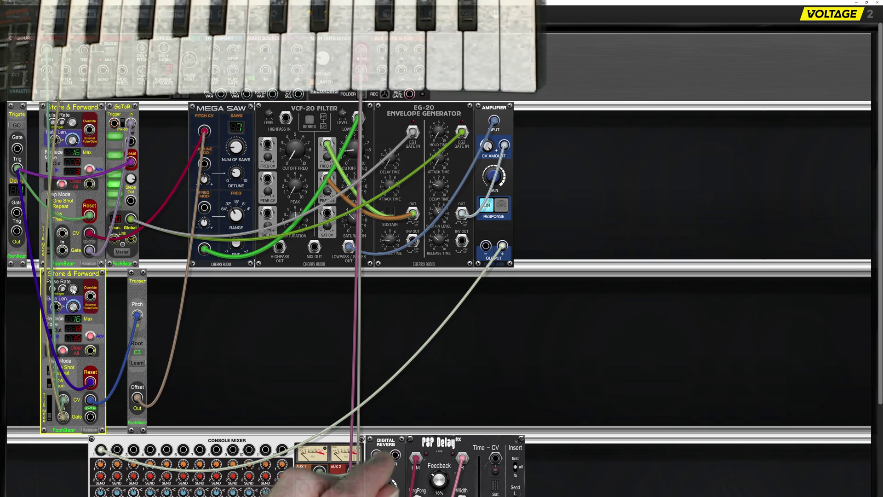
mouse_move(72, 292)
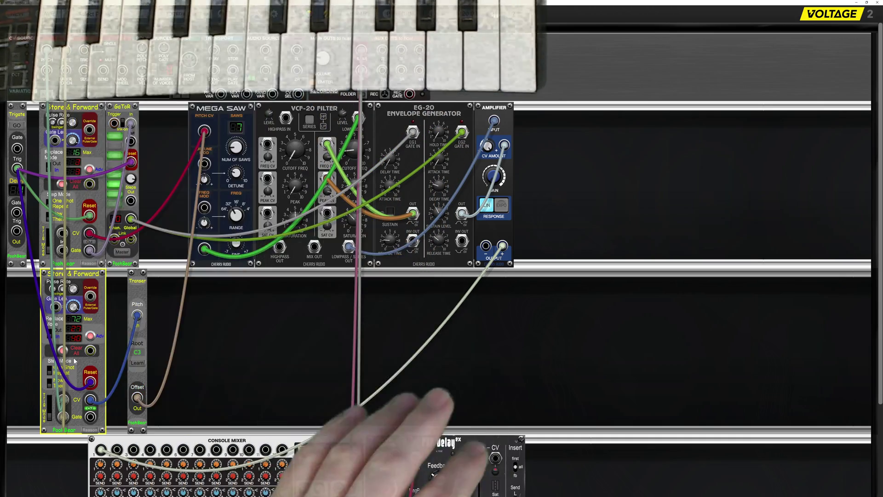
left_click(88, 241)
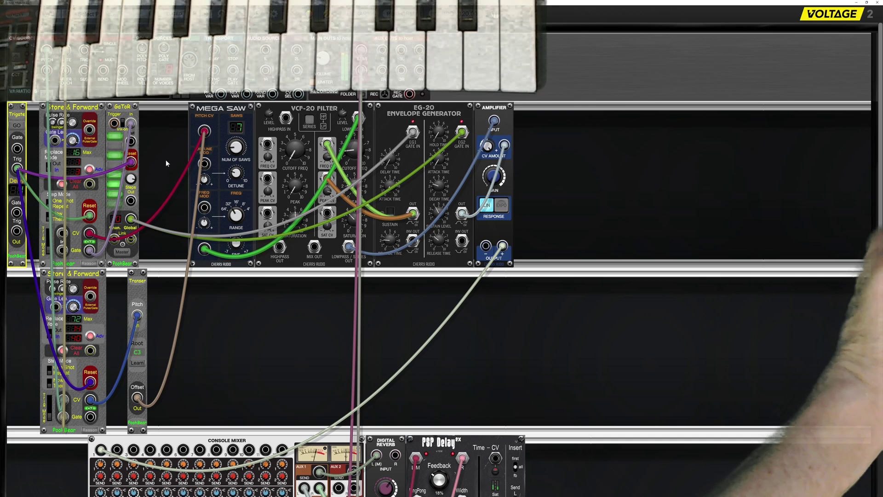
Duplicate the GaToR into the second cabinet with only steps 1 and 5 on, and feed its input from the first Store & Forward's Gate output
left_click_drag(123, 107, 218, 279)
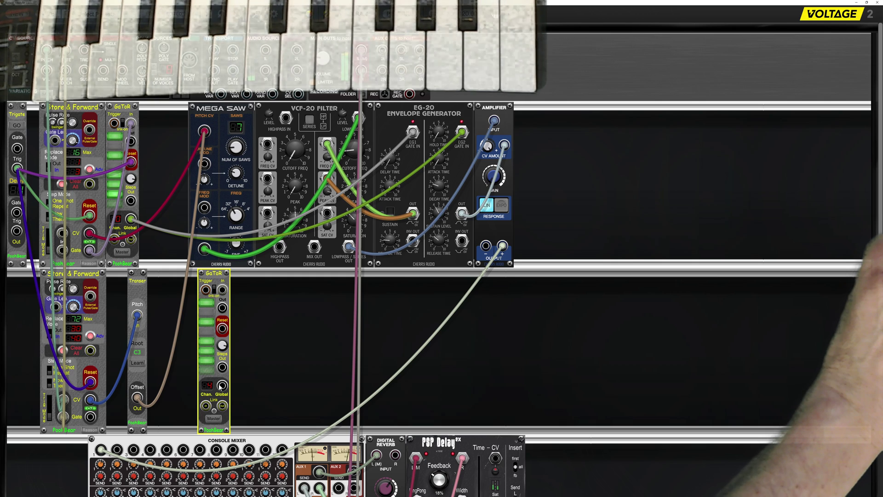
left_click(206, 350)
left_click(207, 360)
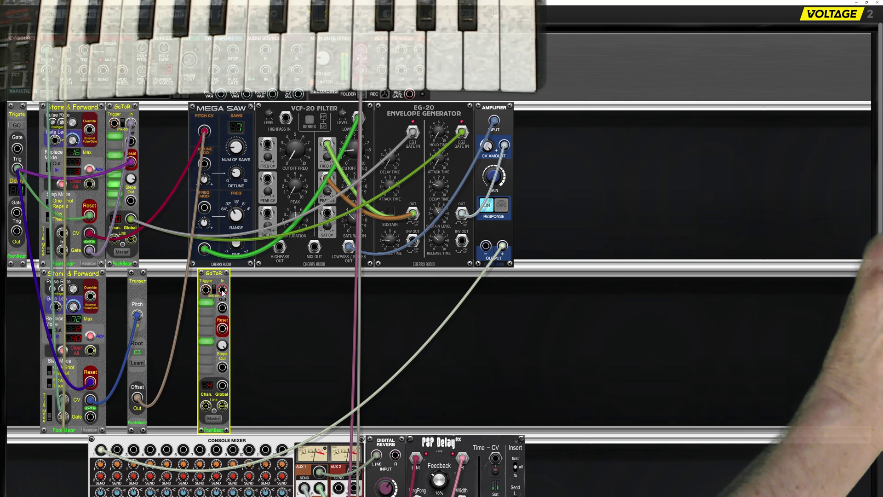
left_click_drag(222, 290, 90, 250)
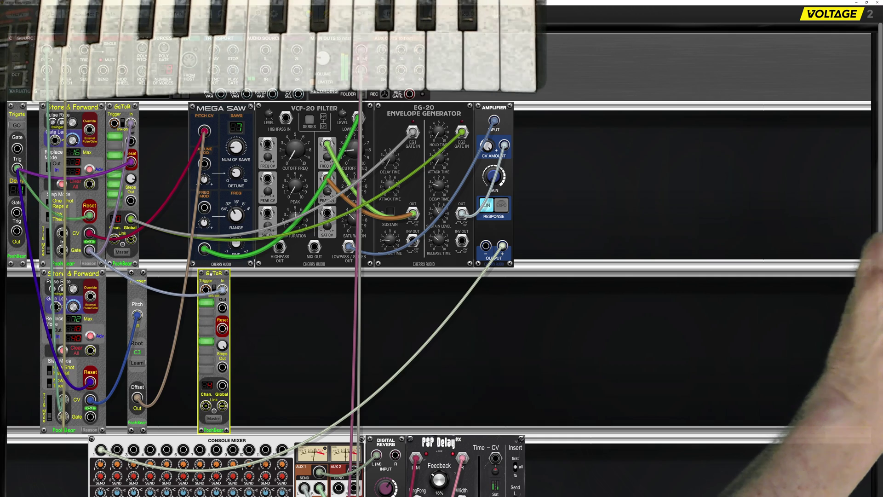
Place two more GaToR copies with different step patterns in the second cabinet and patch the Trigate's Trig output to all three Reset inputs
left_click_drag(211, 274, 373, 274)
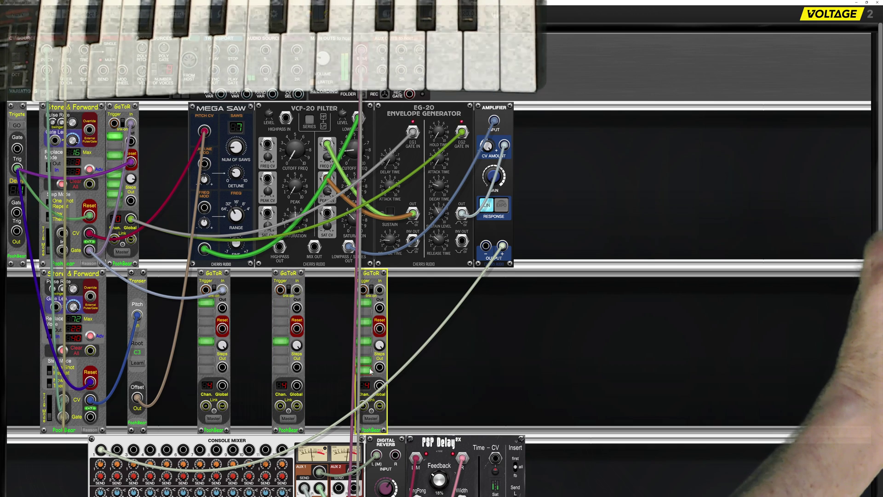
left_click_drag(213, 272, 183, 273)
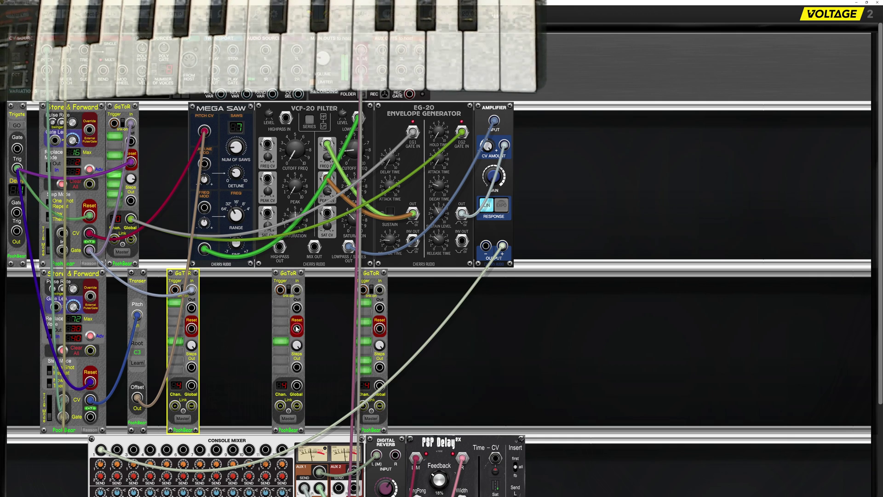
left_click_drag(17, 170, 297, 328)
left_click_drag(379, 328, 17, 170)
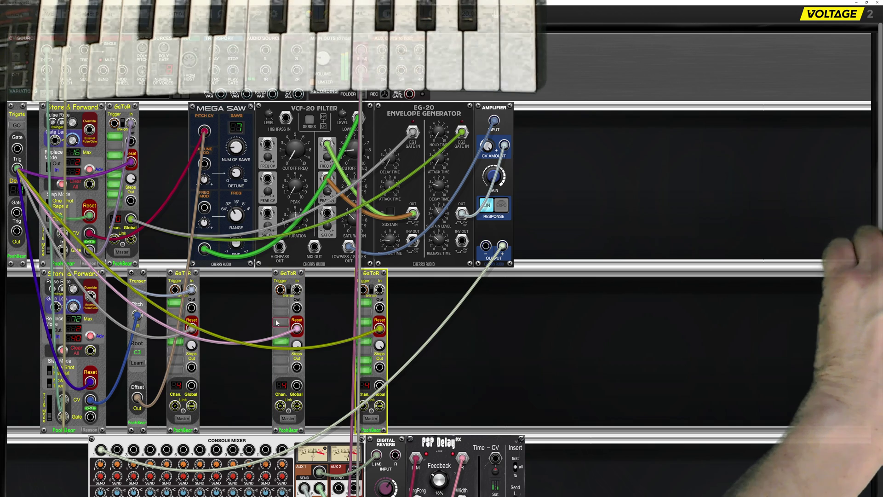
Stop the first Store & Forward and add a Transistor 909 Kick beside the first GaToR in the second cabinet
left_click(89, 247)
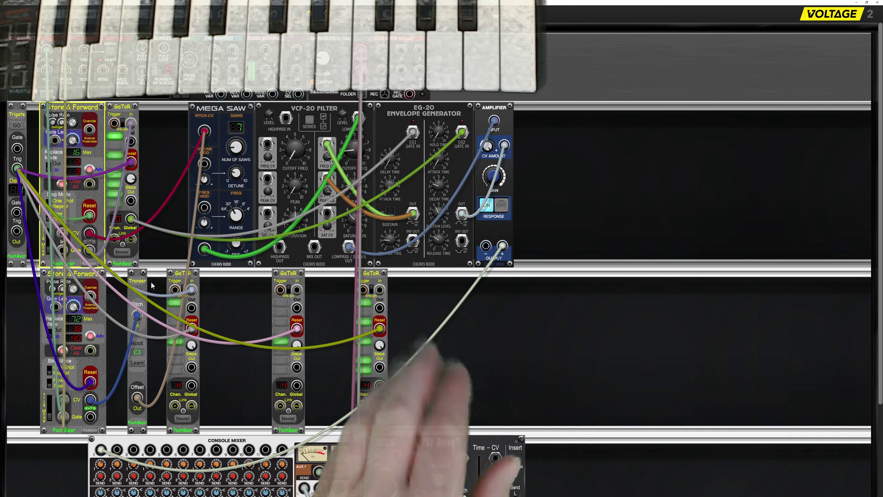
right_click(218, 297)
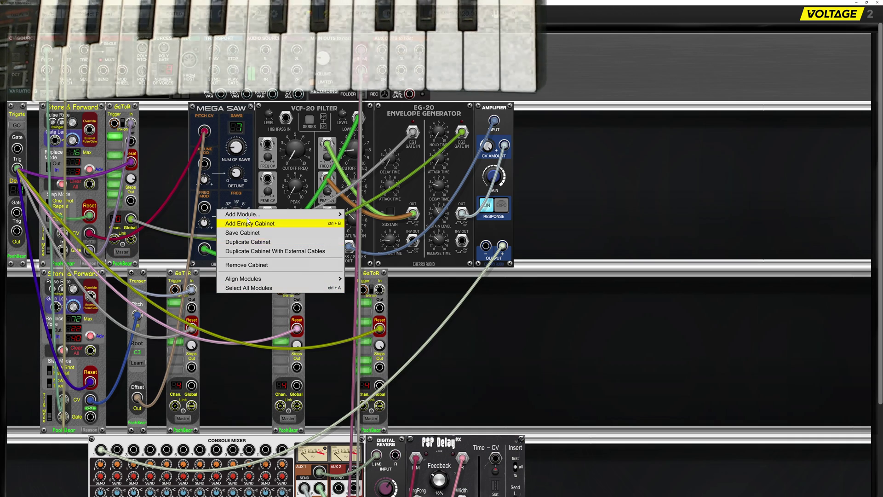
mouse_move(258, 214)
mouse_move(370, 217)
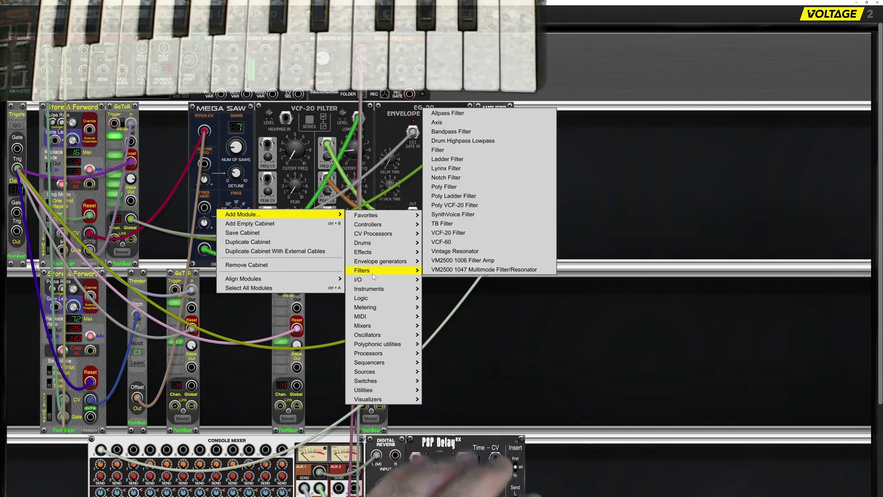
mouse_move(374, 364)
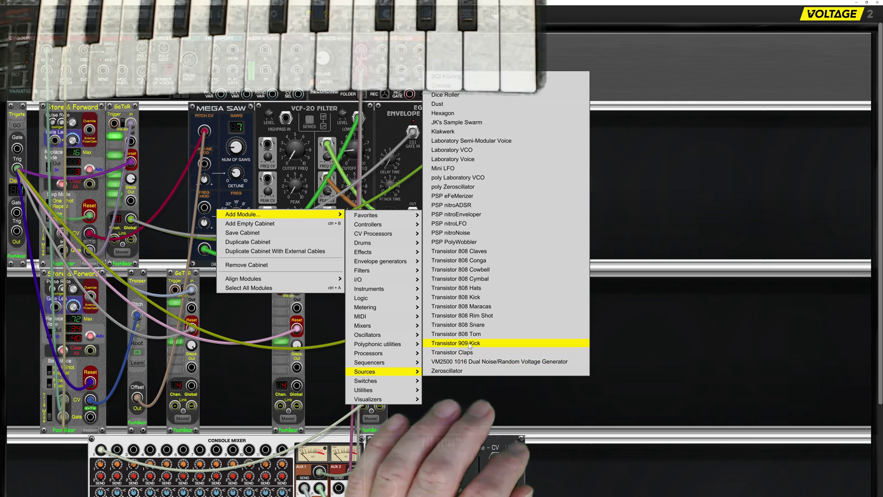
left_click(468, 344)
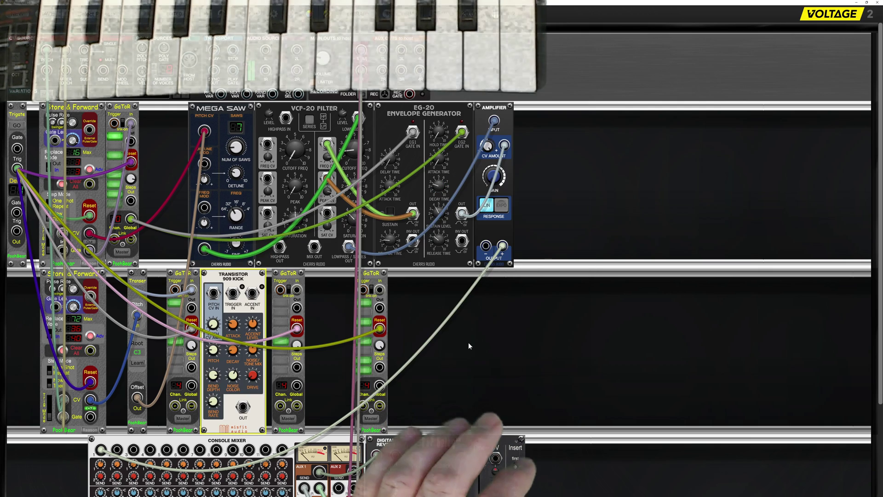
Add a Transistor 808 Snare between the second and third GaToR in the second cabinet
right_click(322, 315)
mouse_move(407, 241)
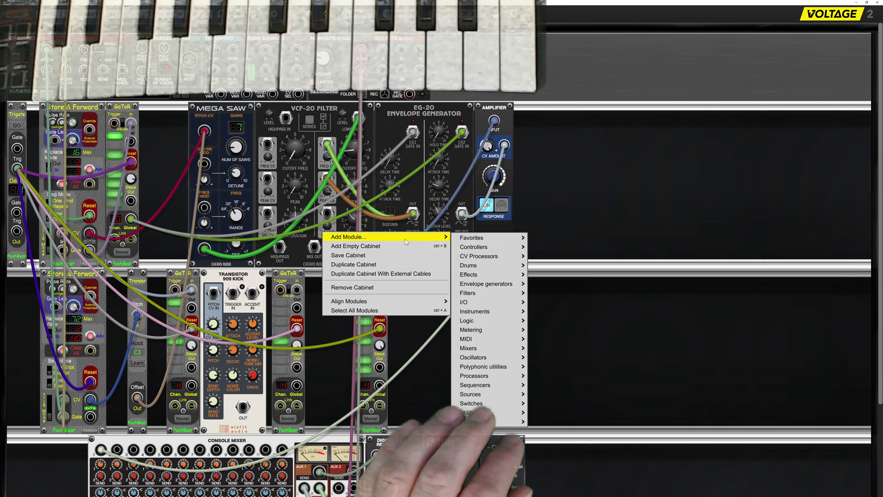
mouse_move(490, 403)
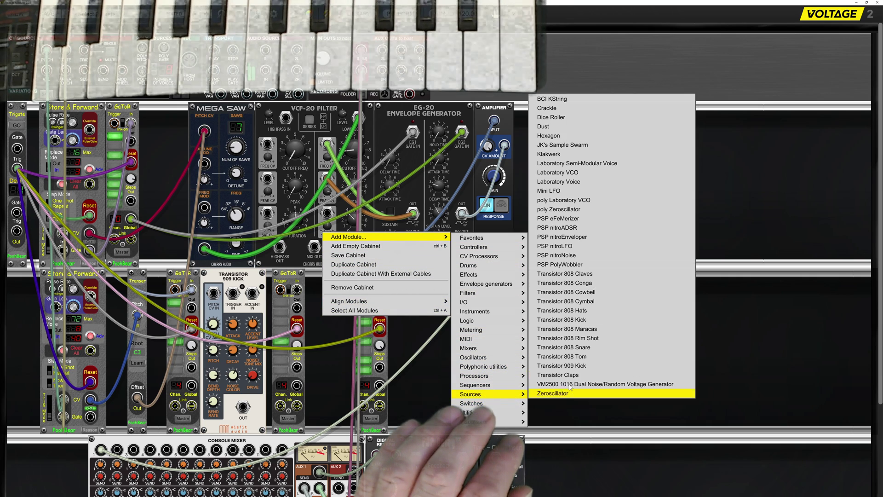
left_click(586, 347)
Add a Transistor 808 Hats module after the last GaToR in the second cabinet
right_click(410, 314)
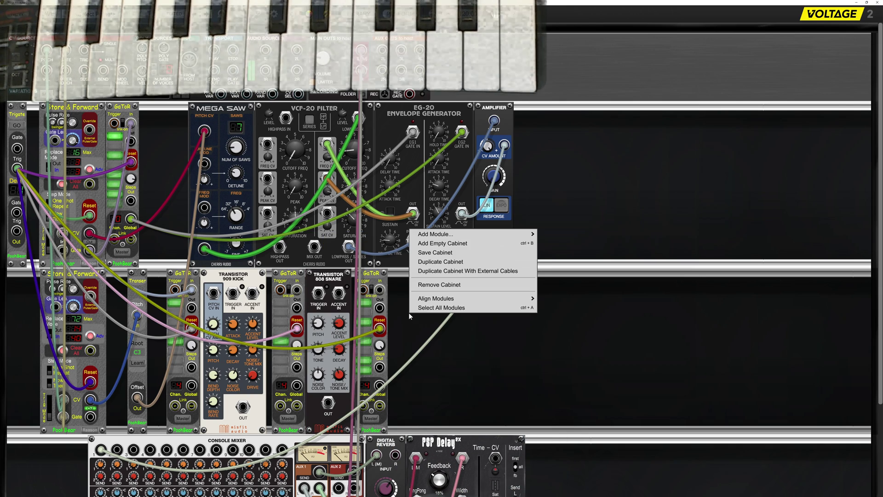
mouse_move(514, 239)
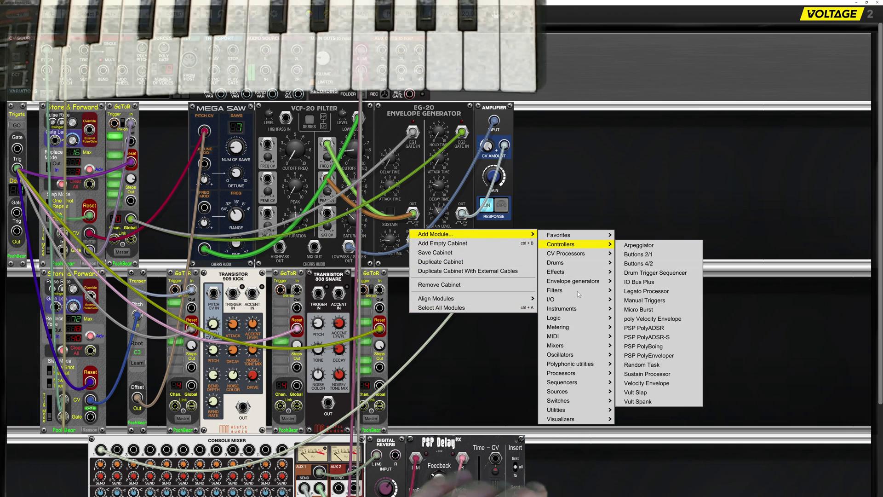
mouse_move(593, 391)
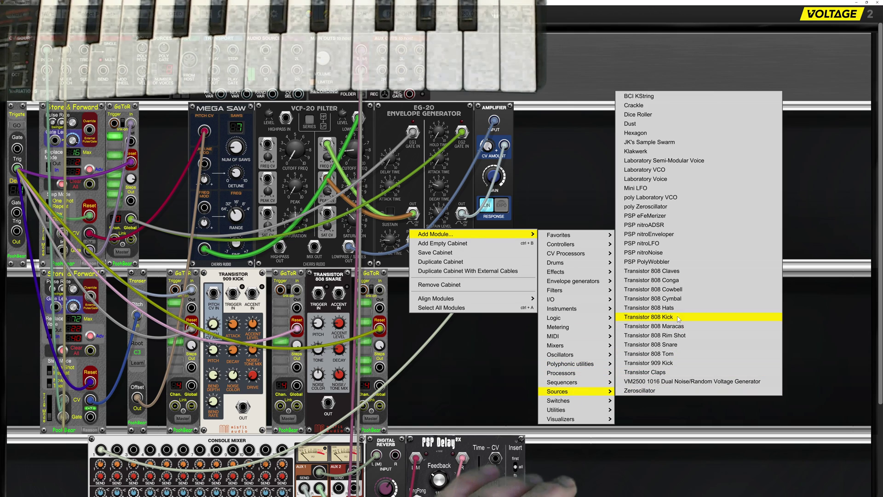
left_click(644, 308)
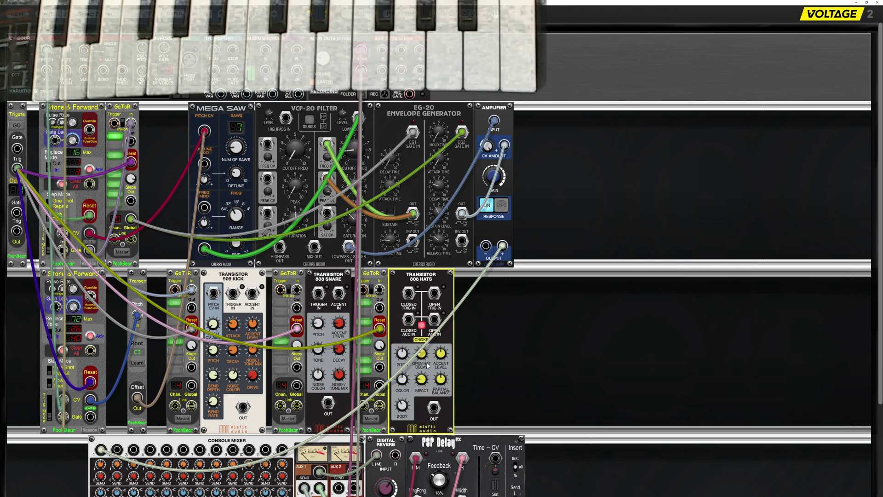
Patch the three GaToR outputs to the 909 Kick's Trigger In, 808 Snare's Trigger In and 808 Hats' Closed Trig In
left_click_drag(234, 293, 191, 308)
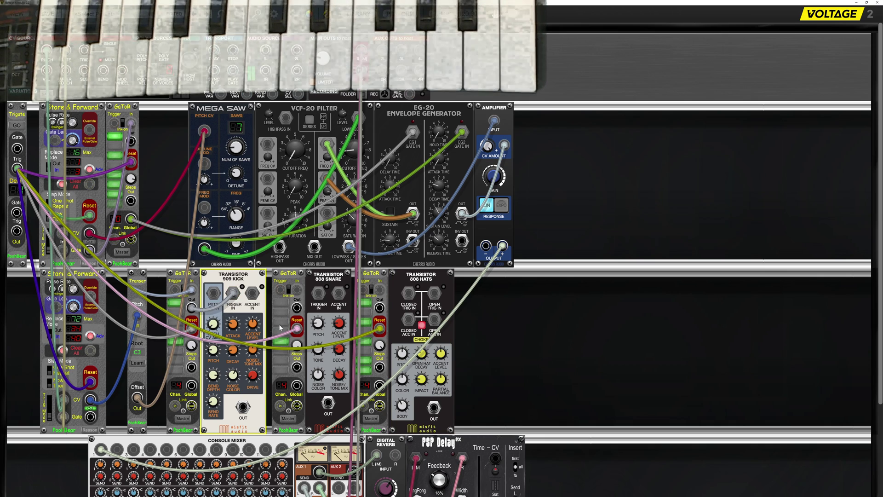
left_click_drag(298, 307, 317, 299)
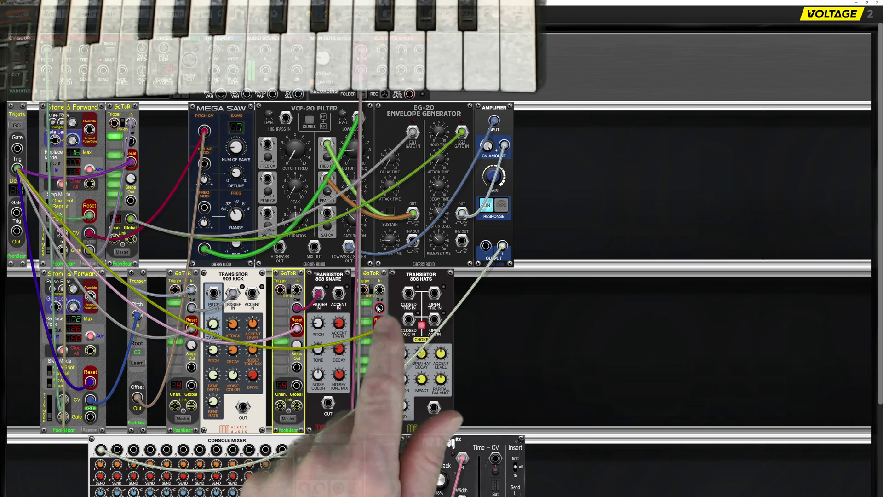
left_click_drag(378, 309, 408, 293)
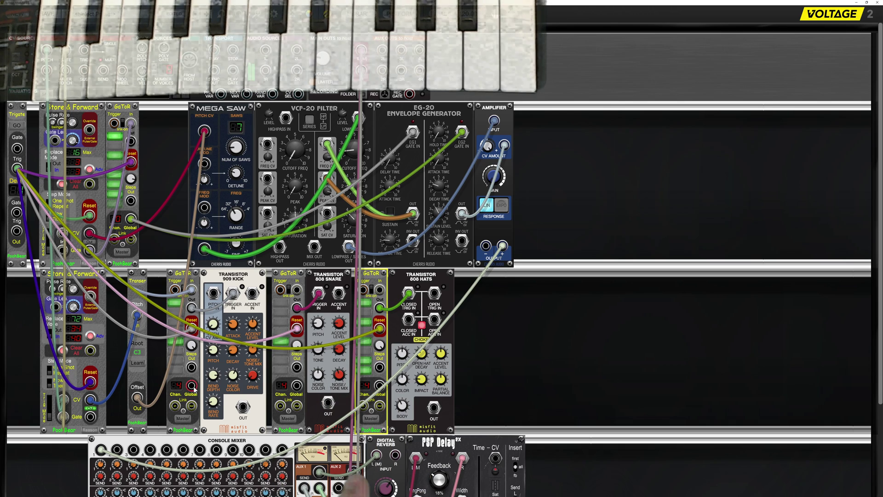
Patch the kick, snare and hats outputs to Console Mixer inputs 5, 6 and 7 and adjust their channel faders
left_click_drag(243, 406, 328, 403)
left_click_drag(434, 408, 201, 448)
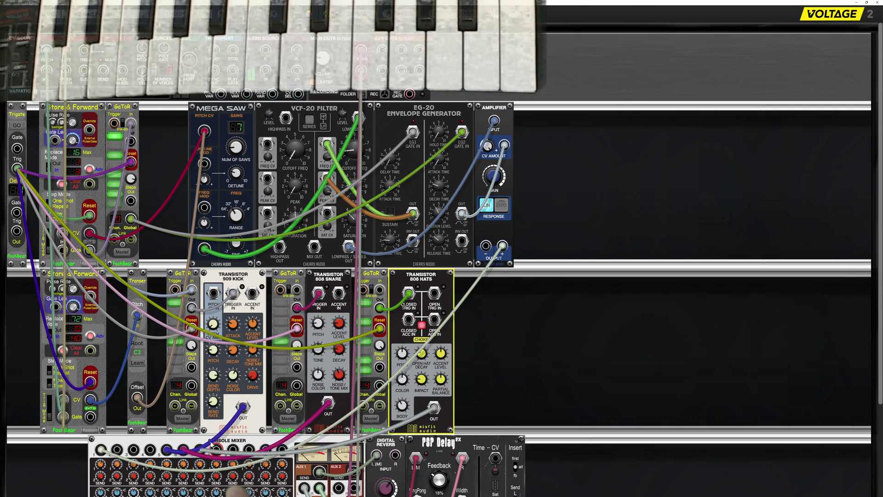
scroll(207, 446, "down", 3)
scroll(211, 445, "down", 1)
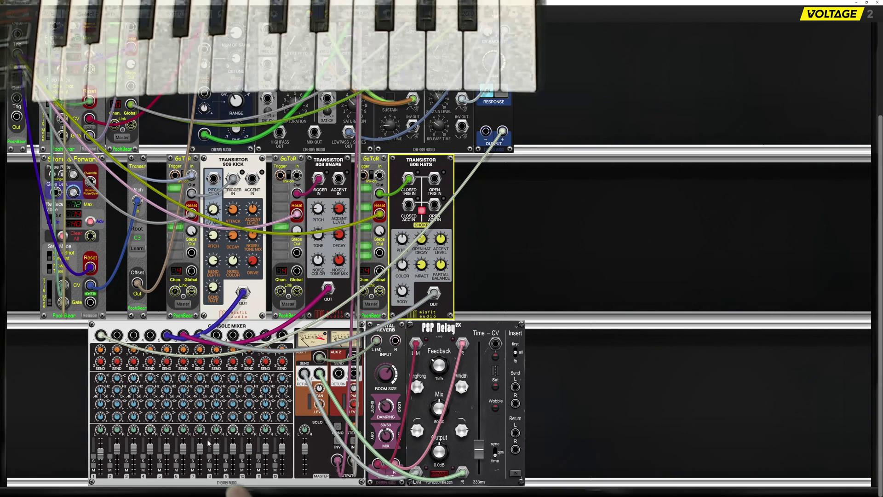
left_click(167, 452)
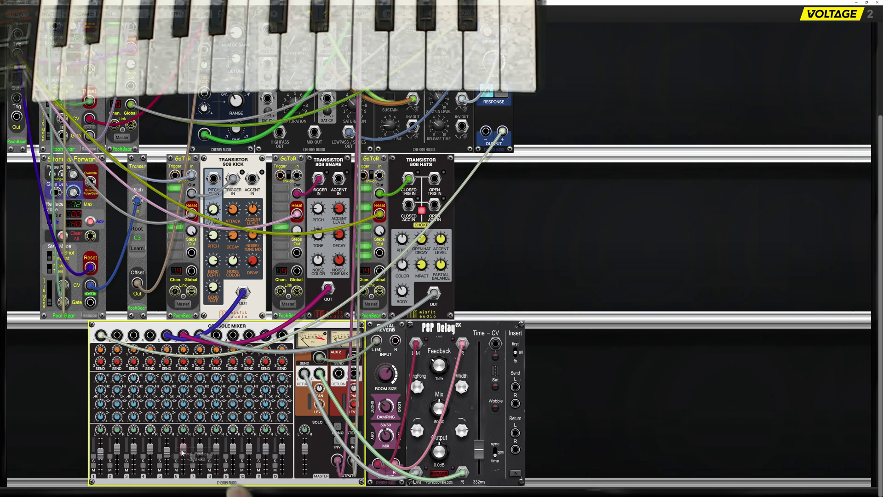
mouse_move(200, 455)
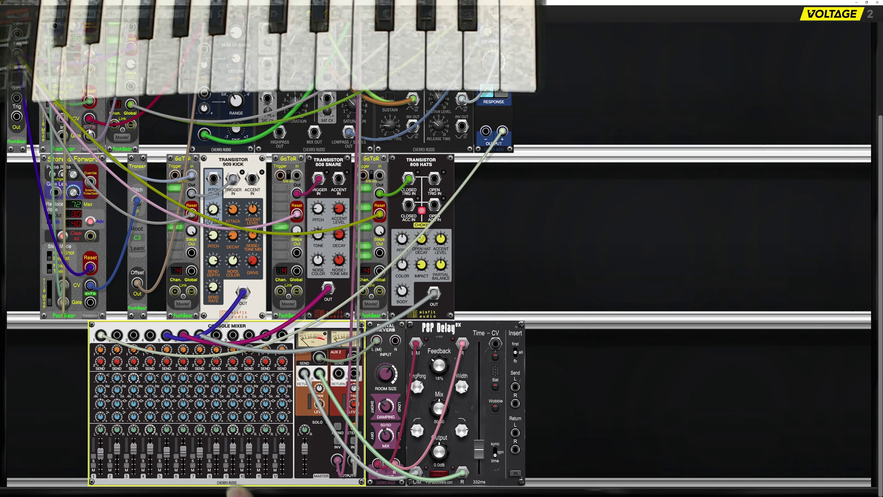
Restart the first Store & Forward and set the mixer's Send 1 on channel 5 to 58.4%
scroll(90, 131, "up", 2)
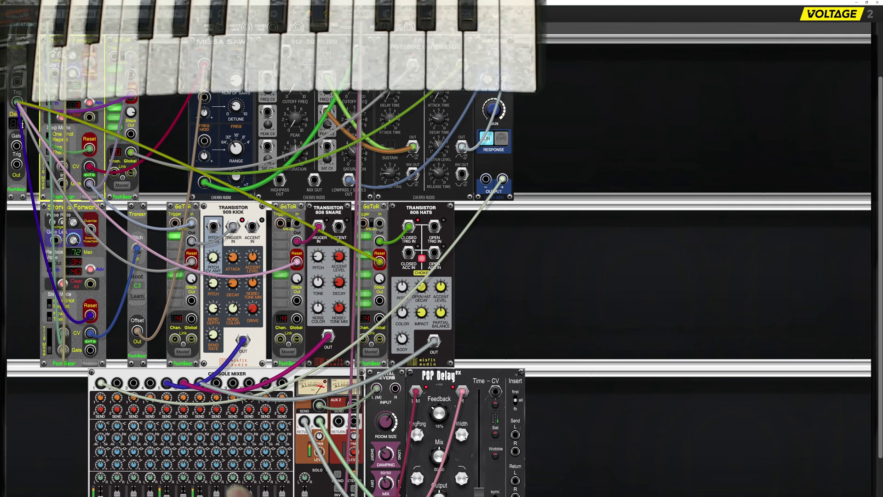
left_click(23, 112)
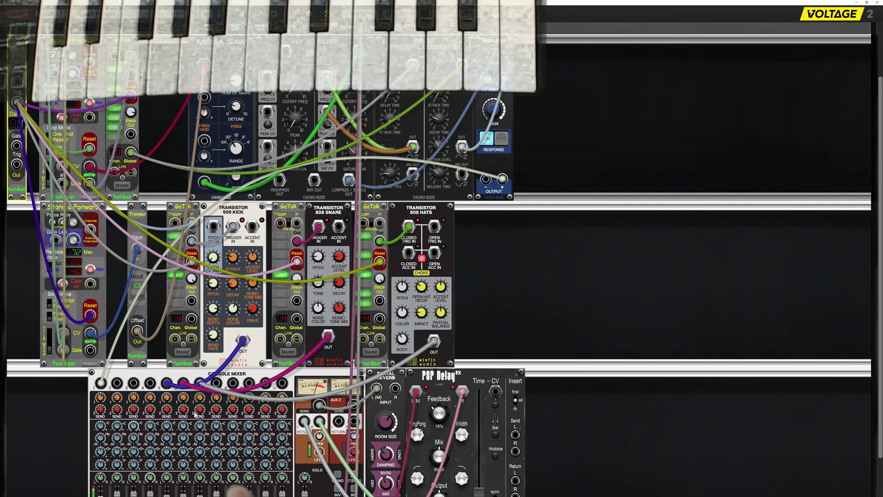
left_click(168, 399)
left_click_drag(168, 399, 169, 379)
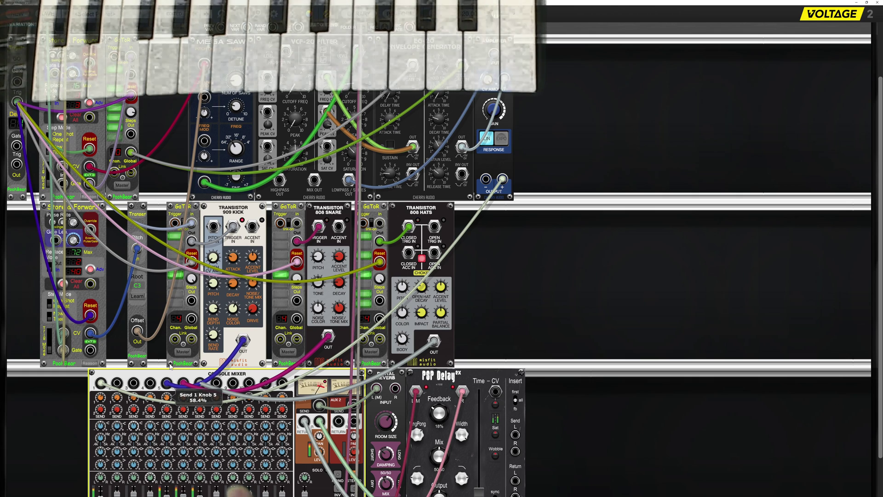
Add a Phaser effect module to the Console Mixer's cabinet
scroll(167, 460, "down", 1)
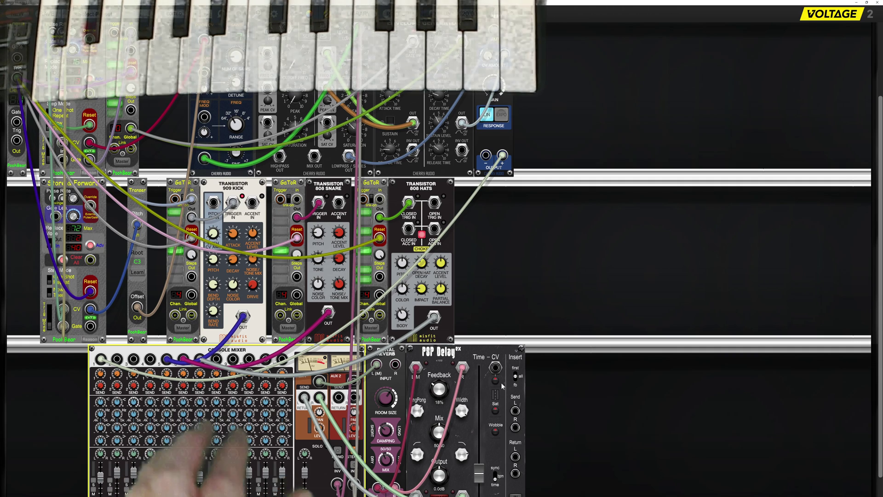
right_click(587, 383)
mouse_move(553, 306)
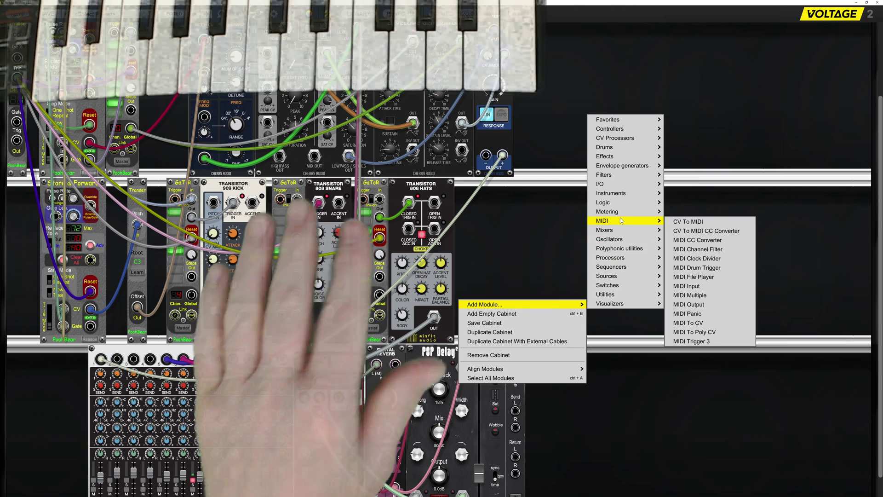
mouse_move(621, 217)
mouse_move(640, 155)
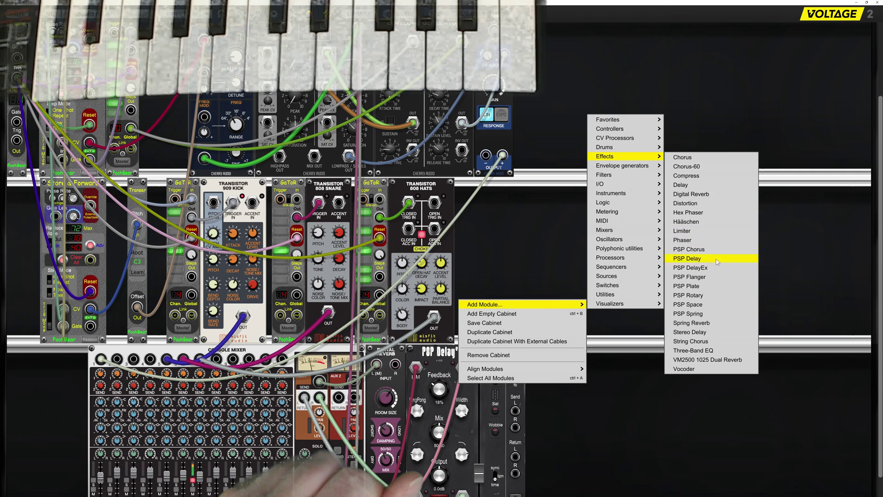
left_click(693, 241)
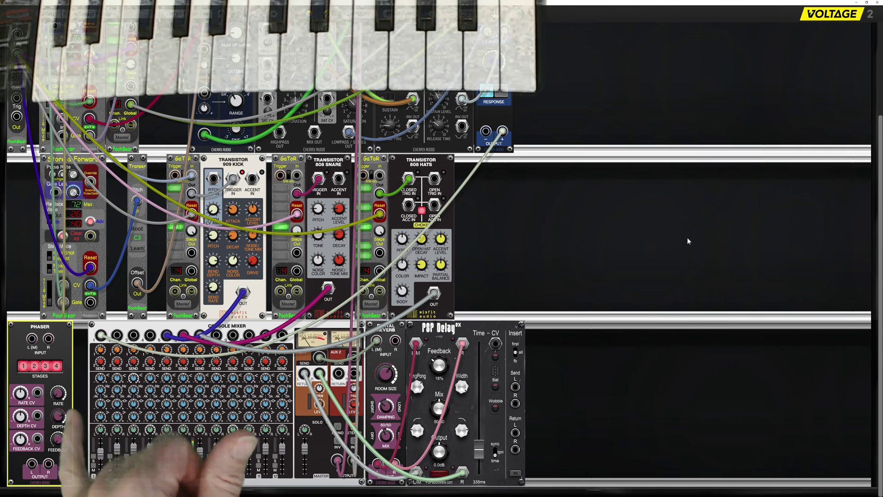
Add a Hex Phaser beside the POP Delay in the mixer cabinet and set its feedback path to stage 1
right_click(615, 354)
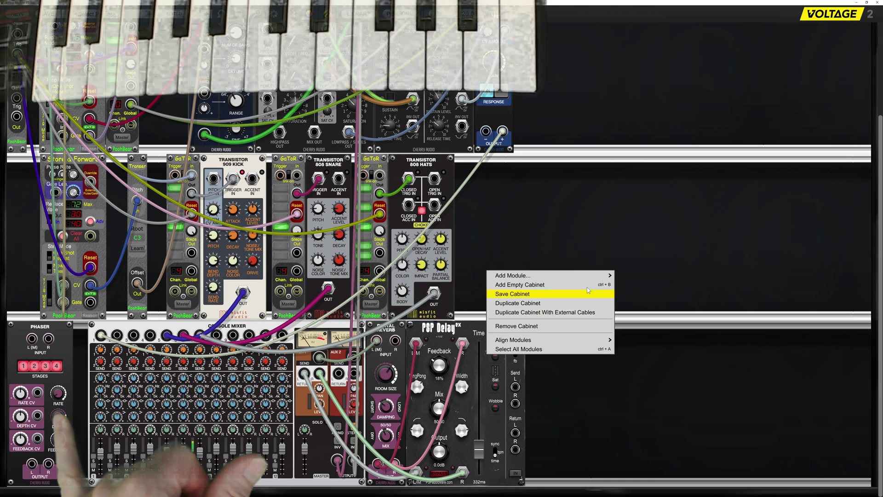
mouse_move(606, 276)
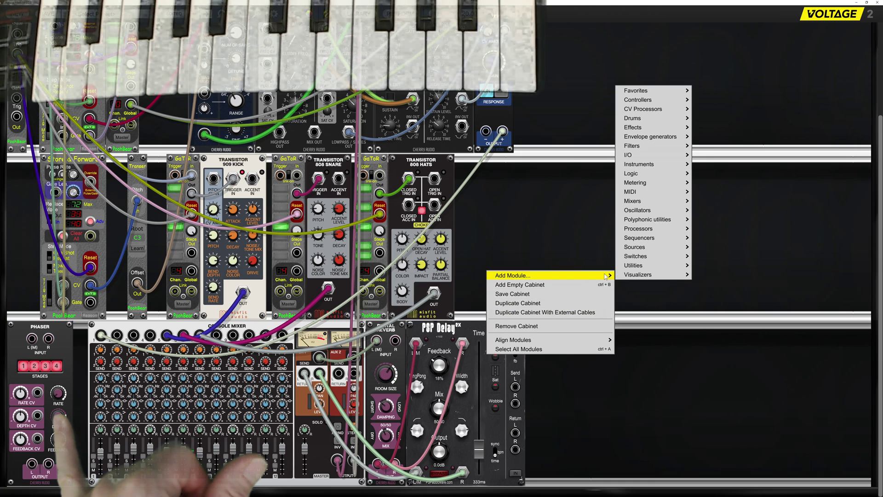
mouse_move(655, 132)
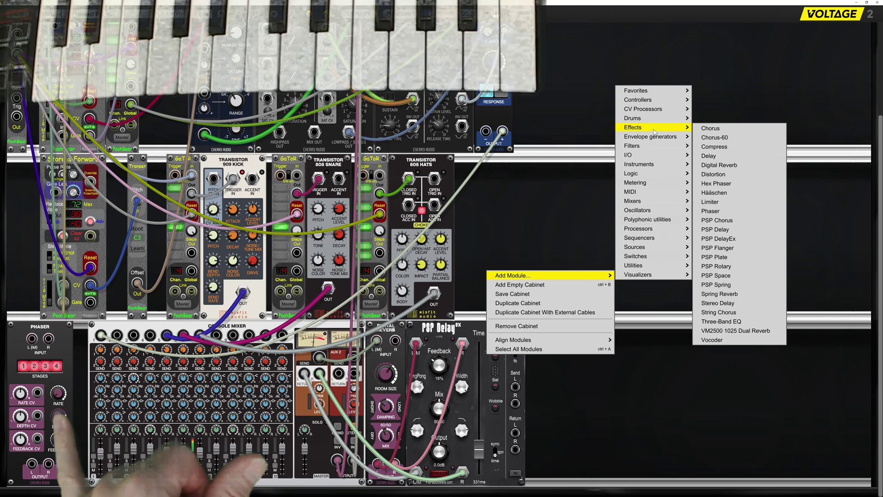
left_click(717, 184)
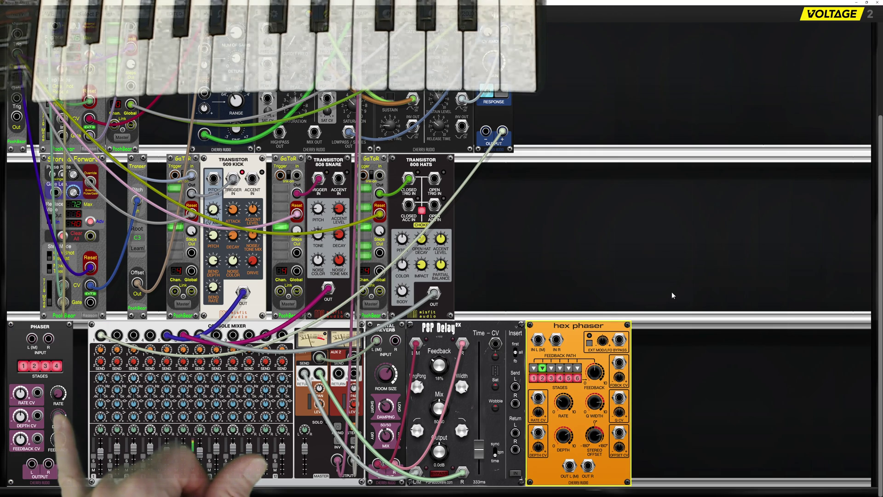
left_click(534, 368)
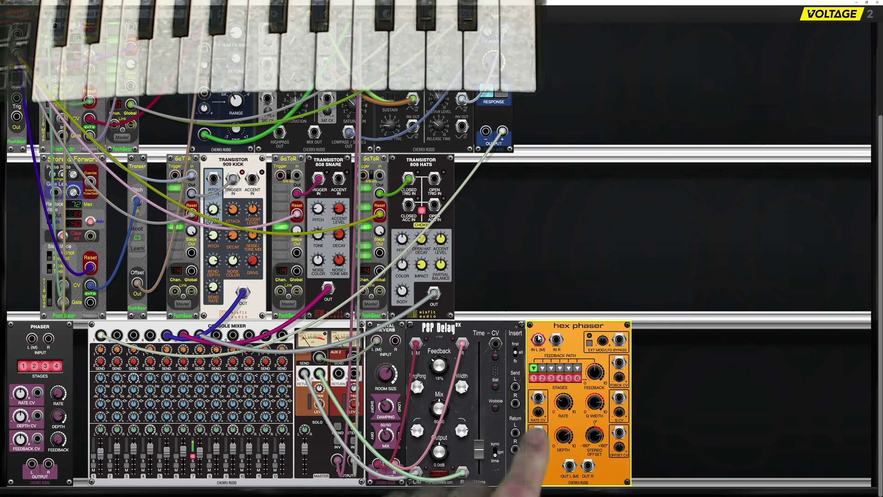
Patch the Hex Phaser to the mixer's Aux 2 send and returns, and raise channel 7's Send 2 to about 60%
left_click_drag(538, 340, 354, 373)
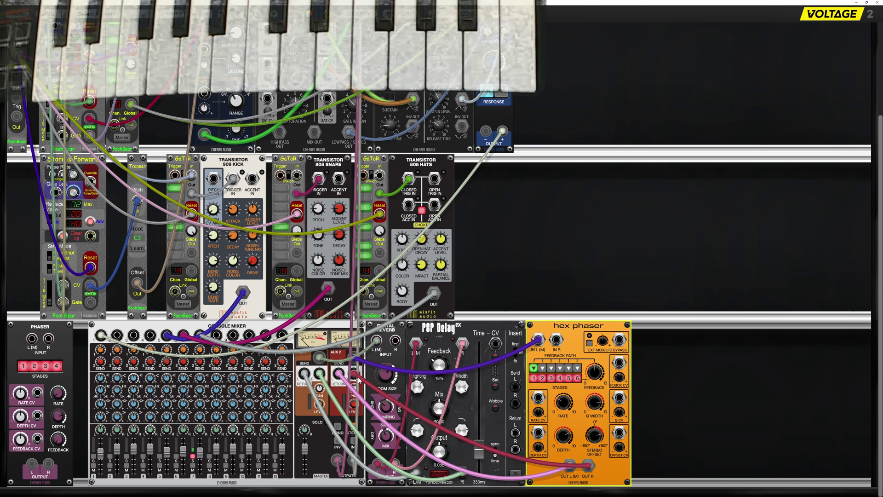
left_click(199, 364)
left_click_drag(199, 361, 201, 352)
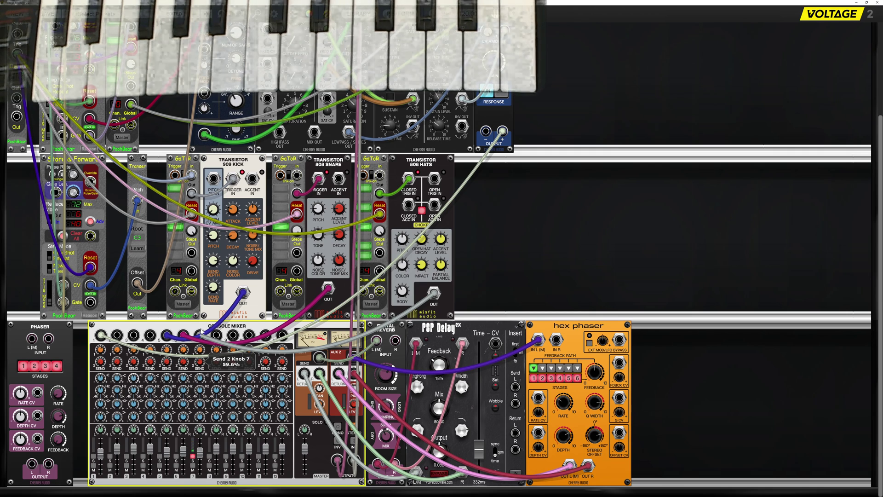
left_click_drag(208, 292, 208, 291)
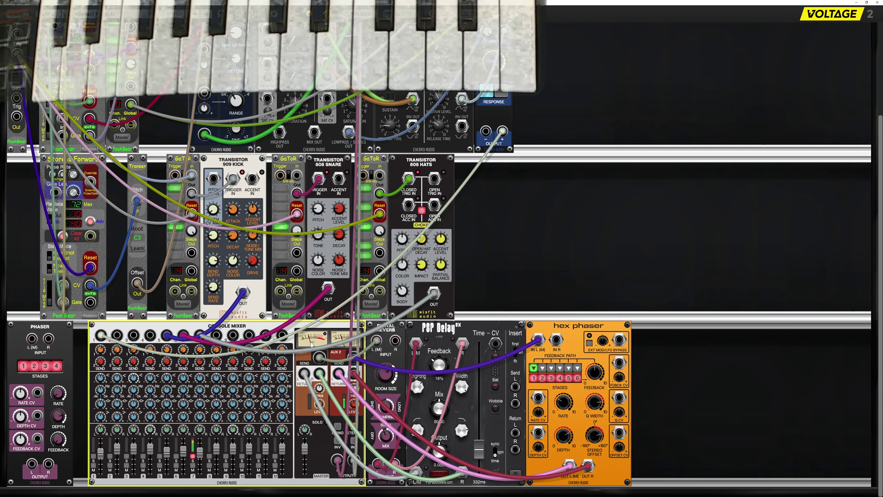
left_click(604, 366)
left_click_drag(593, 326, 595, 373)
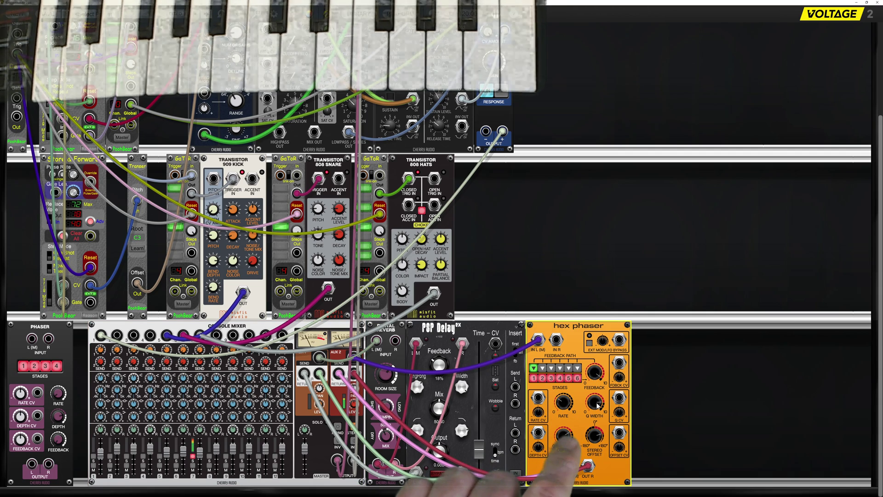
mouse_move(597, 403)
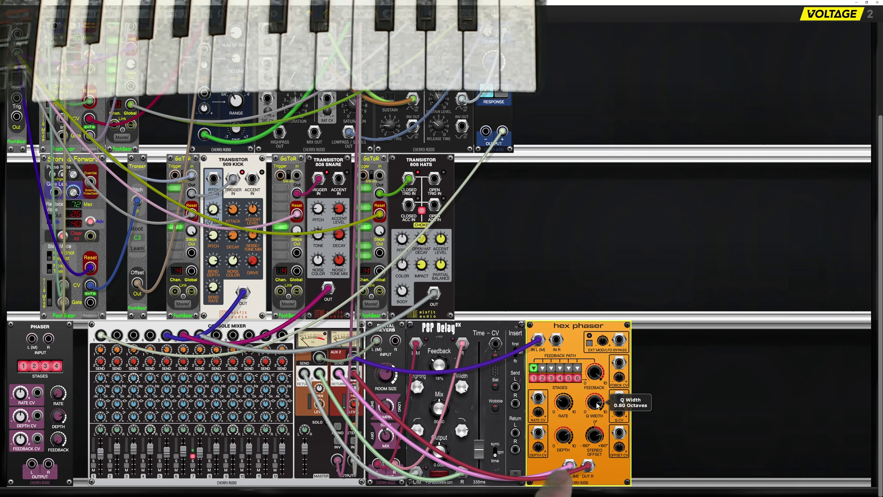
left_click_drag(598, 405, 597, 409)
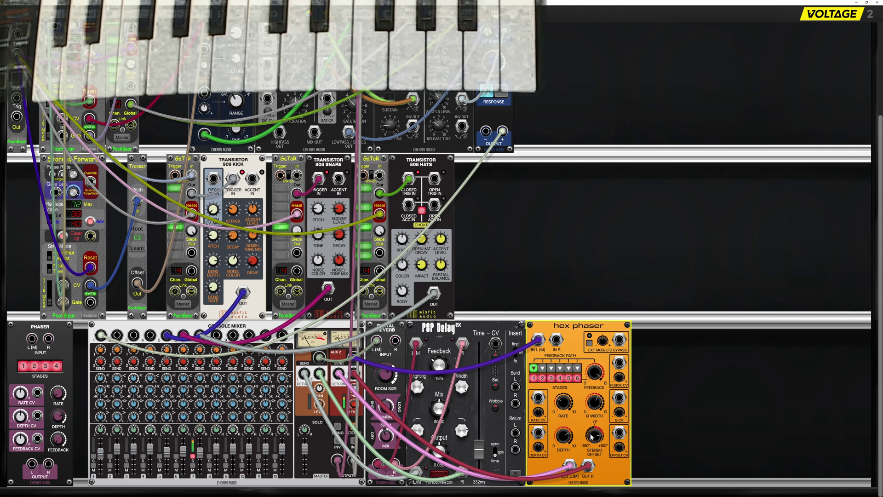
mouse_move(591, 436)
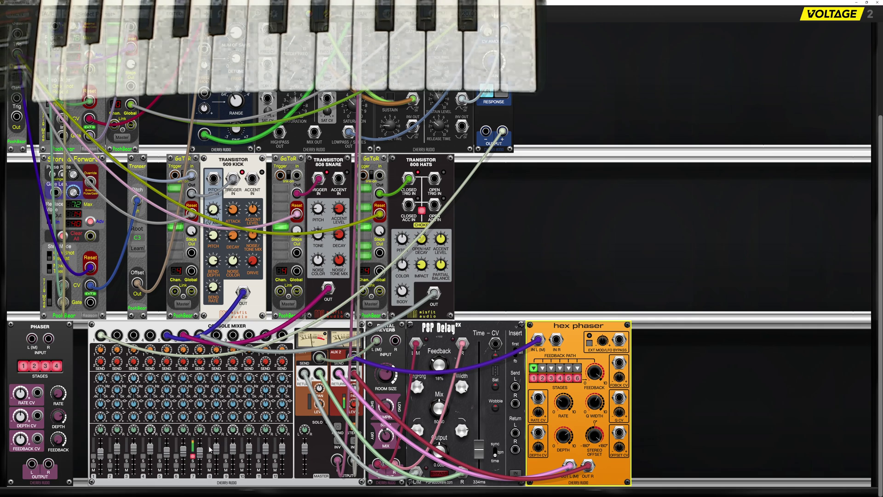
left_click_drag(199, 453, 200, 450)
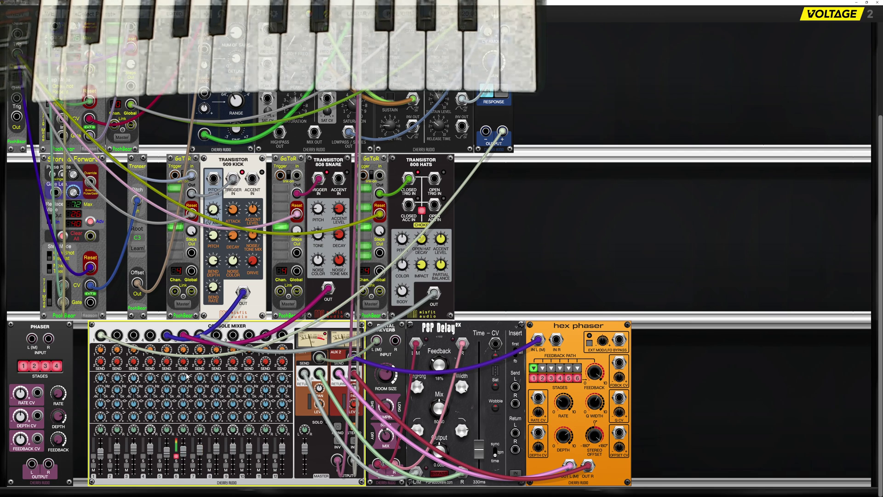
mouse_move(186, 364)
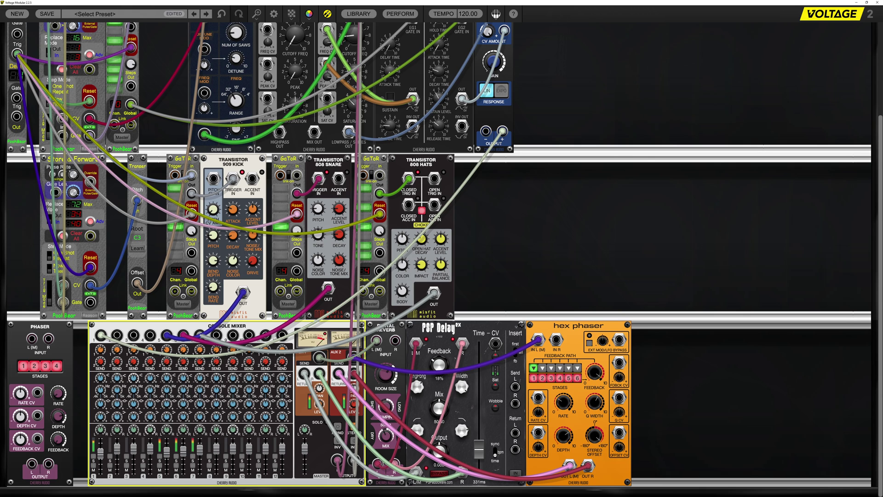
Trigger the Trigate's Go control and lower the main output volume
scroll(442, 276, "up", 3)
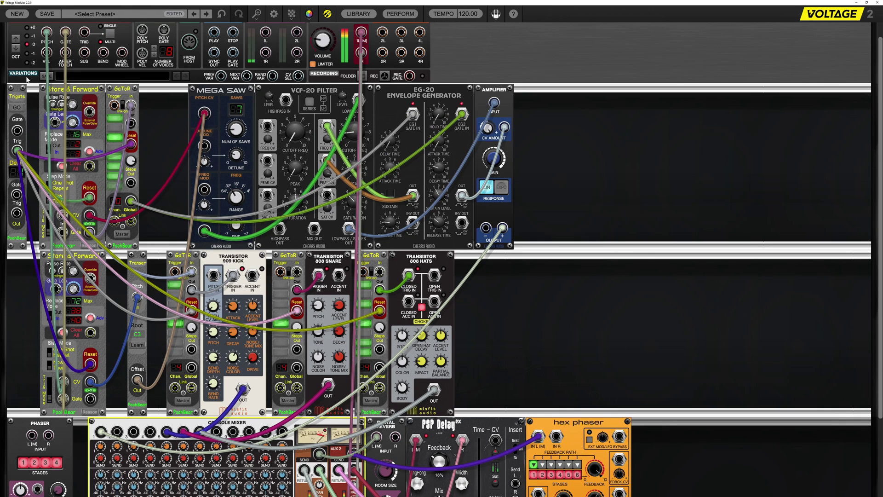
left_click(18, 109)
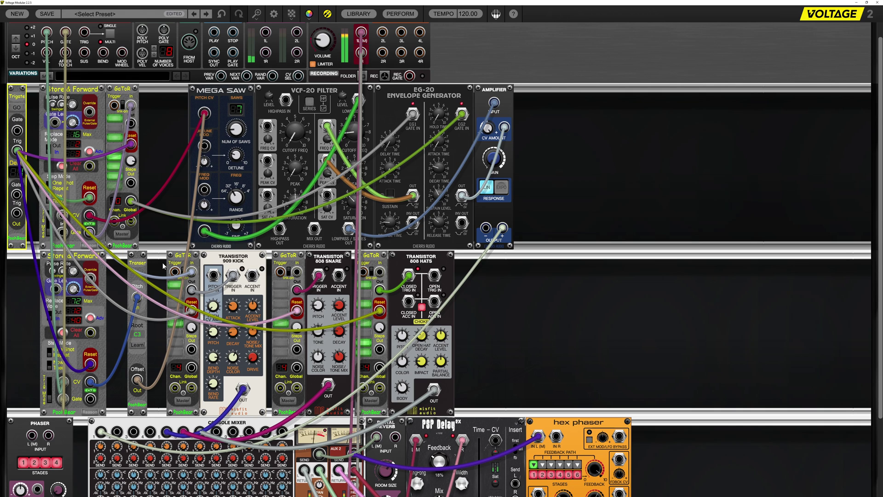
left_click_drag(324, 42, 320, 68)
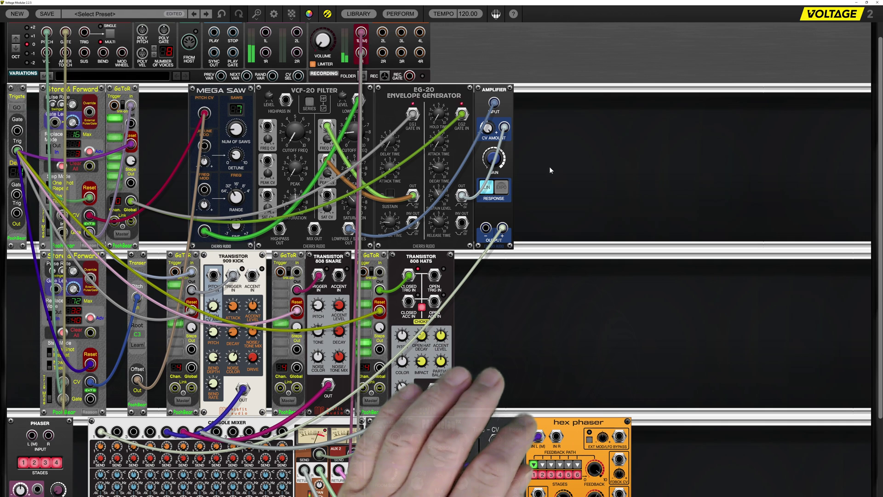
Add a Noise Generator module to the middle cabinet and place it to the right of the Transistor 808 Hats
right_click(478, 296)
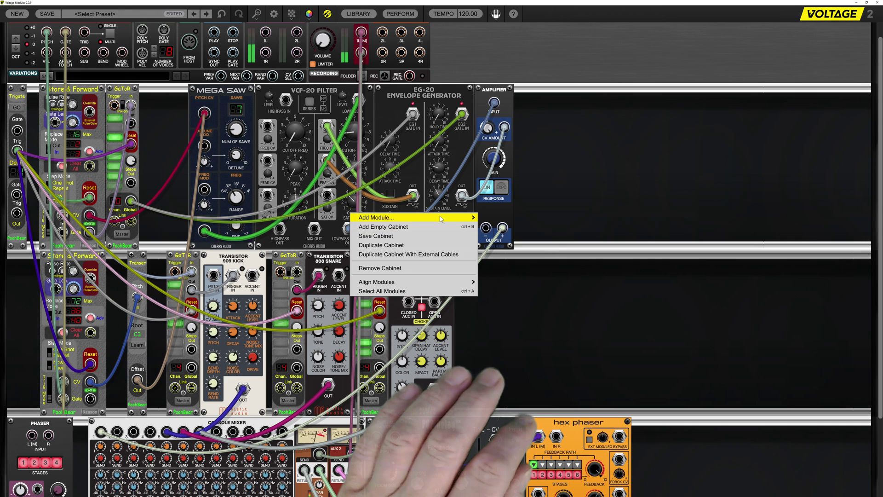
mouse_move(440, 217)
mouse_move(519, 341)
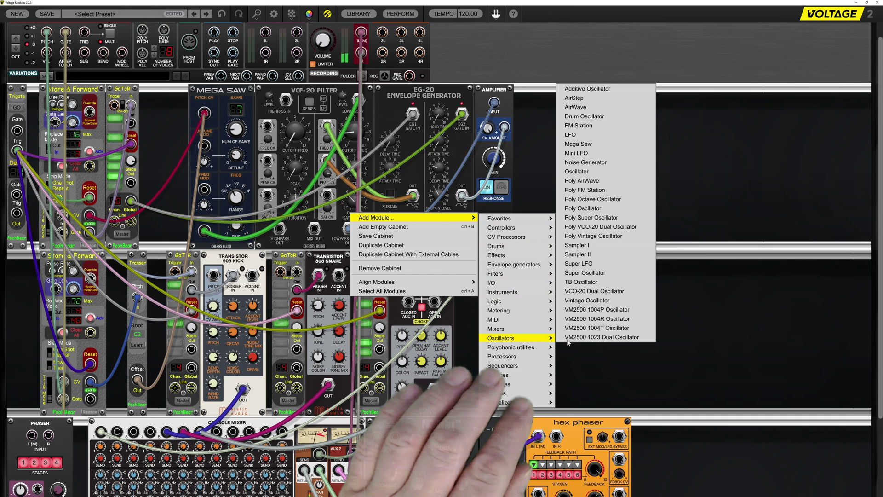
left_click(605, 164)
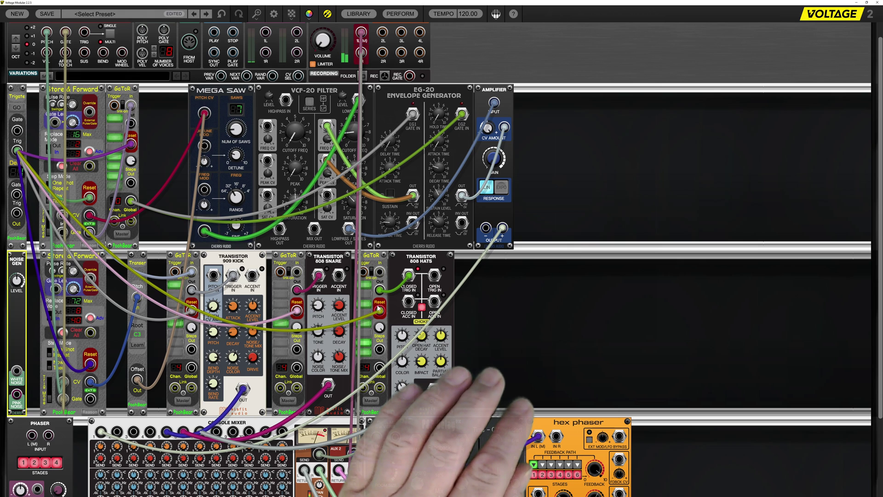
left_click_drag(17, 259, 496, 263)
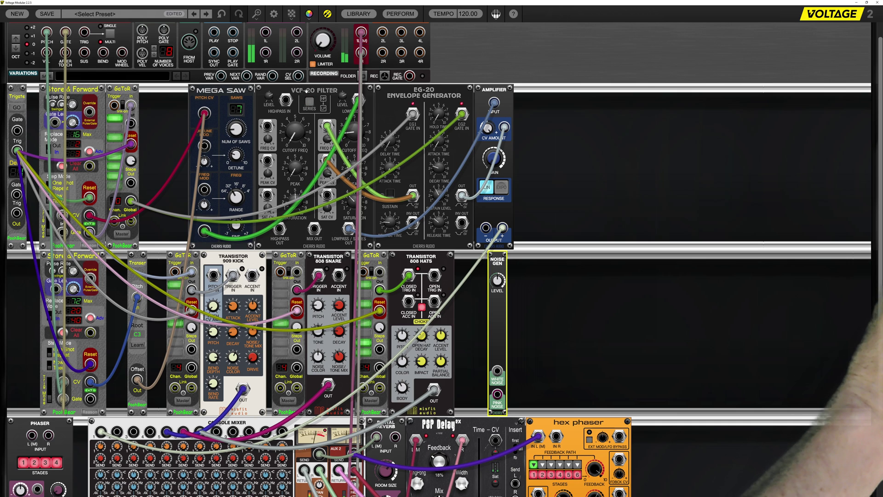
Duplicate the VCF-20 Filter beside the Noise Generator, feed white noise into both its inputs, and patch its mix output to mixer channel 12
left_click_drag(305, 91, 559, 258)
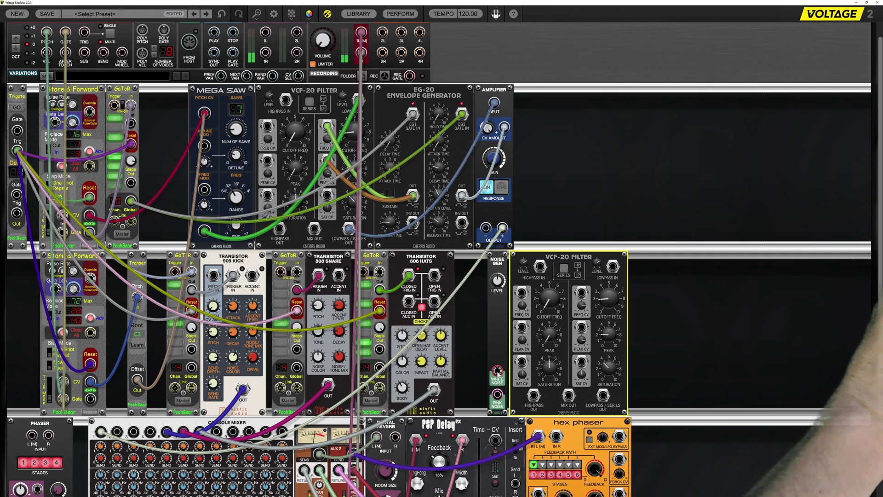
left_click_drag(497, 370, 541, 267)
left_click(570, 268)
left_click_drag(612, 266, 283, 431)
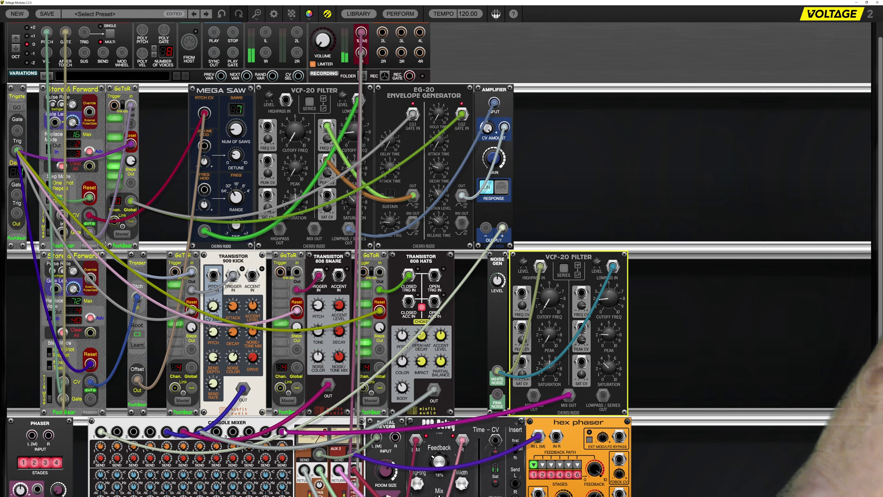
Raise the highpass and lowpass cutoff frequencies on the noise VCF-20 Filter
scroll(283, 432, "down", 5)
scroll(283, 435, "up", 3)
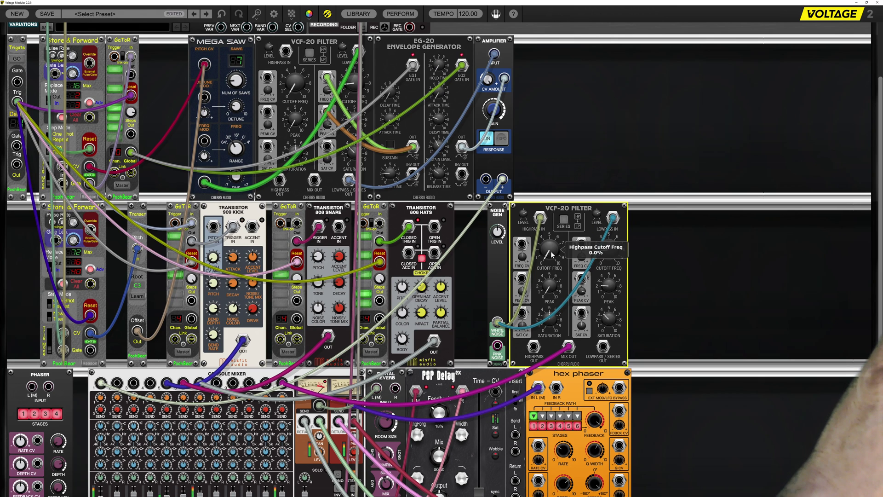
left_click_drag(552, 253, 551, 249)
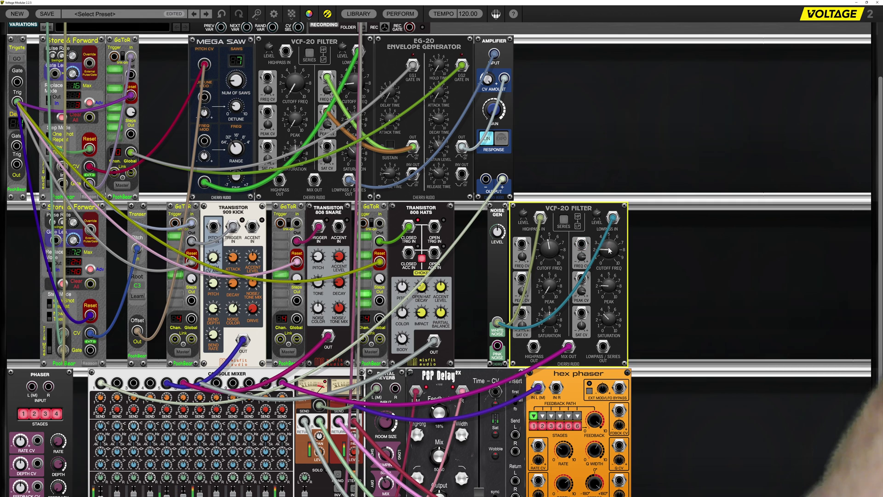
left_click_drag(608, 248, 604, 220)
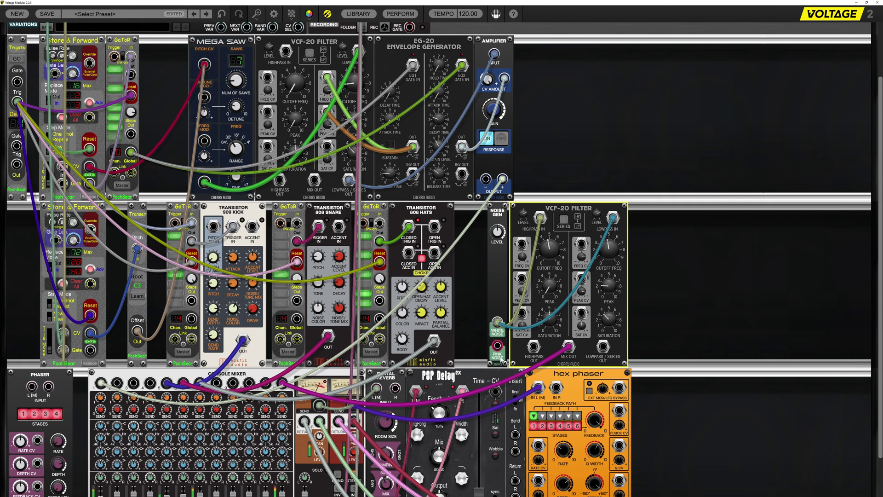
Raise the noise filter's highpass peak amount and set its lowpass peak amount to about 40.6%
left_click_drag(550, 285, 555, 248)
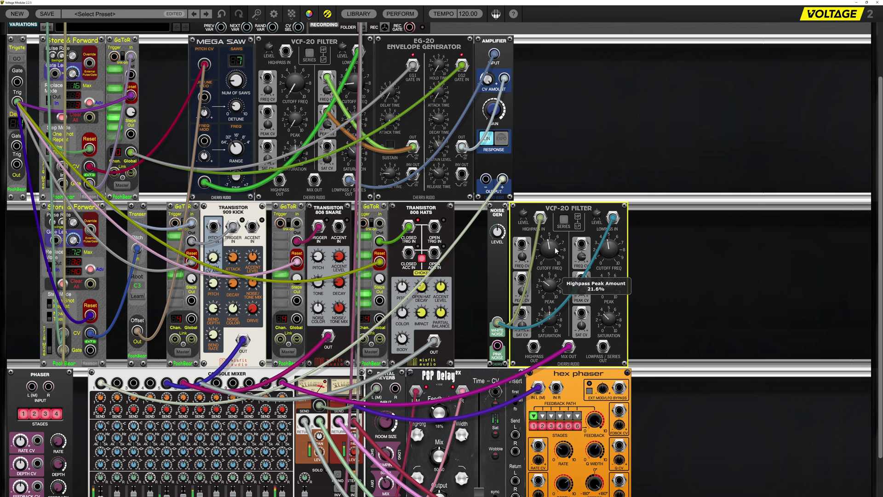
left_click_drag(578, 179, 559, 234)
left_click_drag(609, 286, 614, 217)
left_click_drag(602, 265, 602, 265)
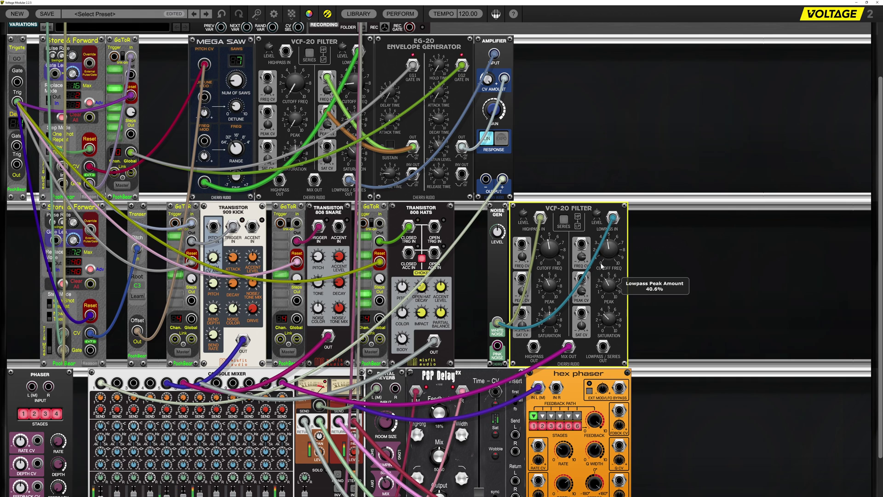
Add an LFO module to the right of the noise VCF-20 Filter
right_click(637, 259)
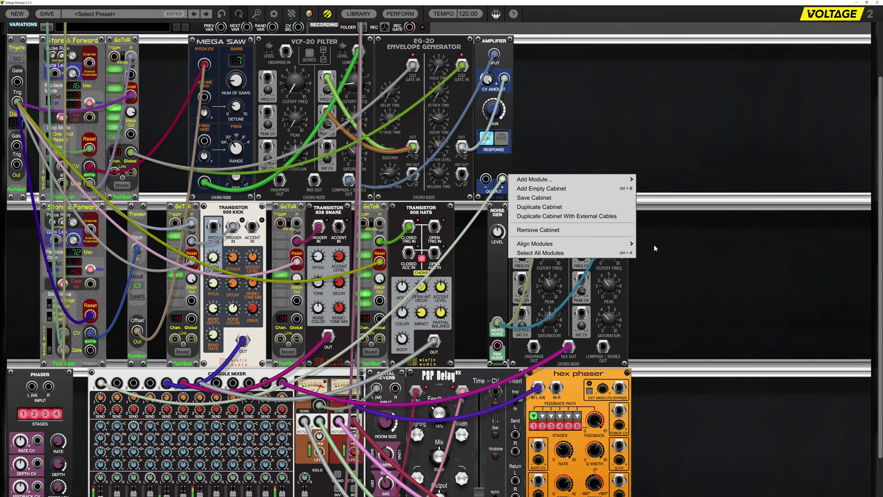
mouse_move(578, 183)
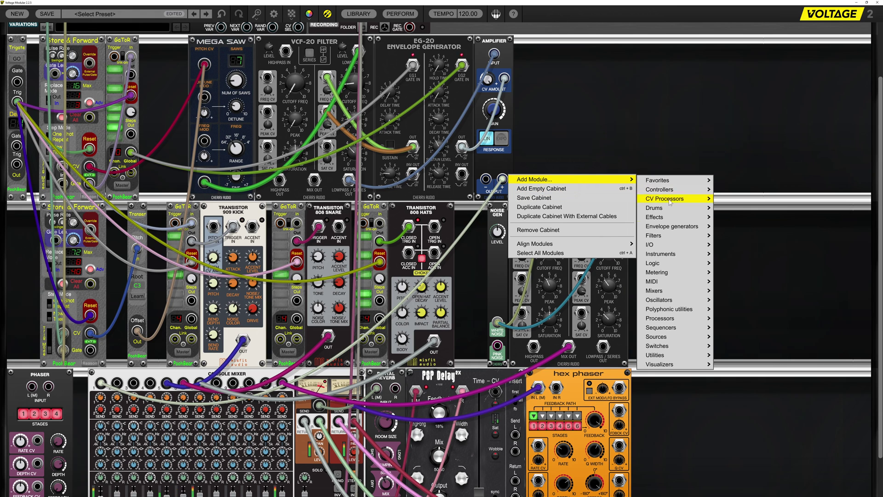
mouse_move(682, 303)
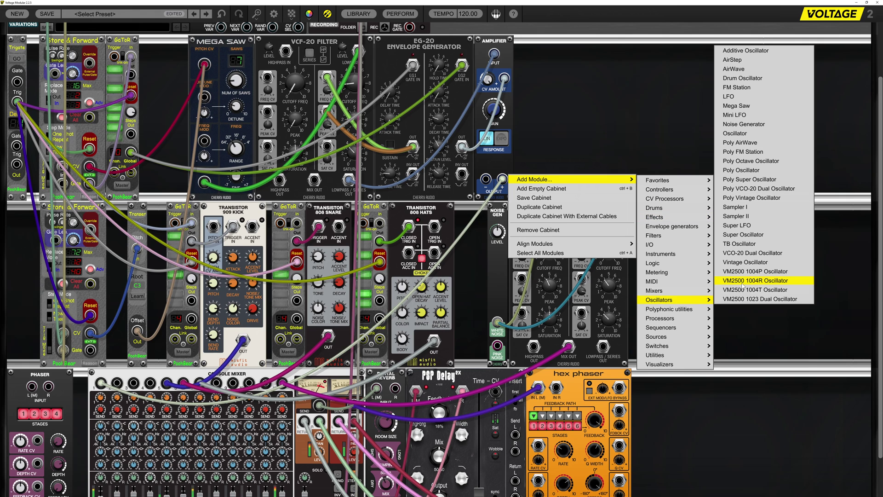
left_click(729, 98)
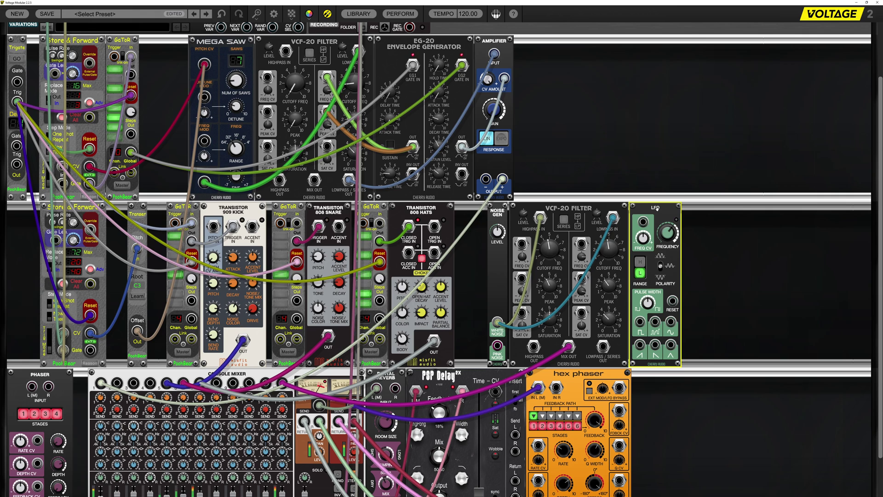
Patch the LFO's sine output to the noise filter's lowpass frequency CV input and lower the LFO frequency
left_click_drag(671, 322, 581, 243)
mouse_move(671, 241)
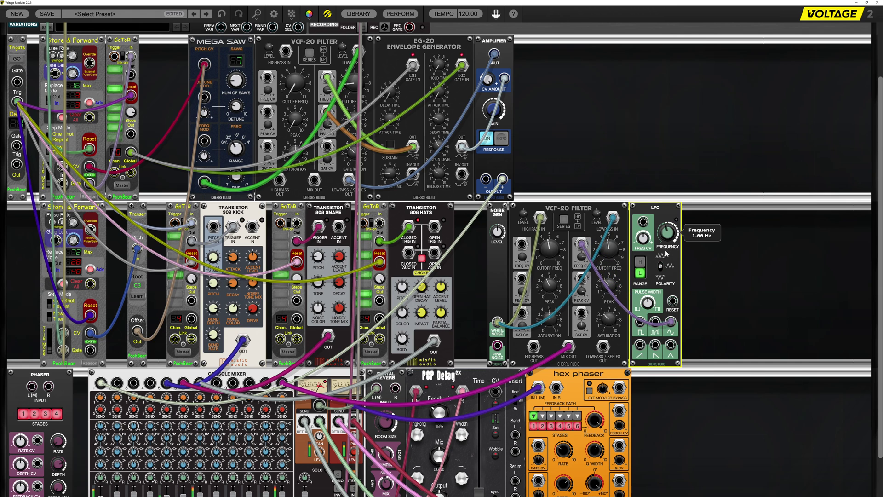
left_click_drag(664, 274, 665, 282)
Patch the LFO's triangle output to the noise filter's highpass frequency and peak CV inputs, with peak CV at 41.2%, and raise the frequency CV amount
left_click_drag(671, 344, 523, 244)
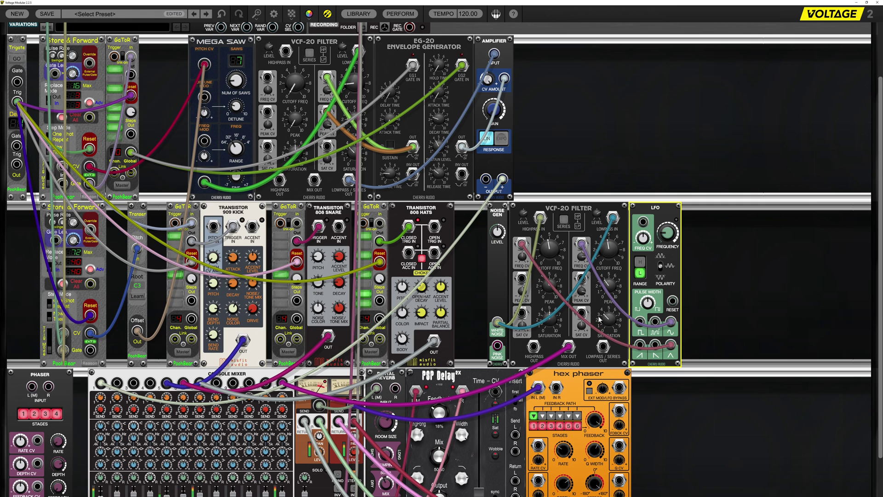
left_click_drag(521, 279, 671, 344)
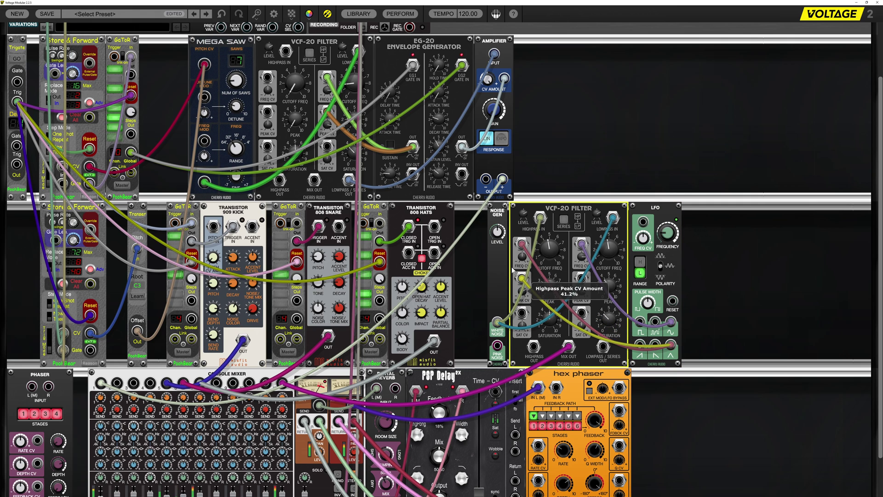
left_click_drag(522, 256, 523, 221)
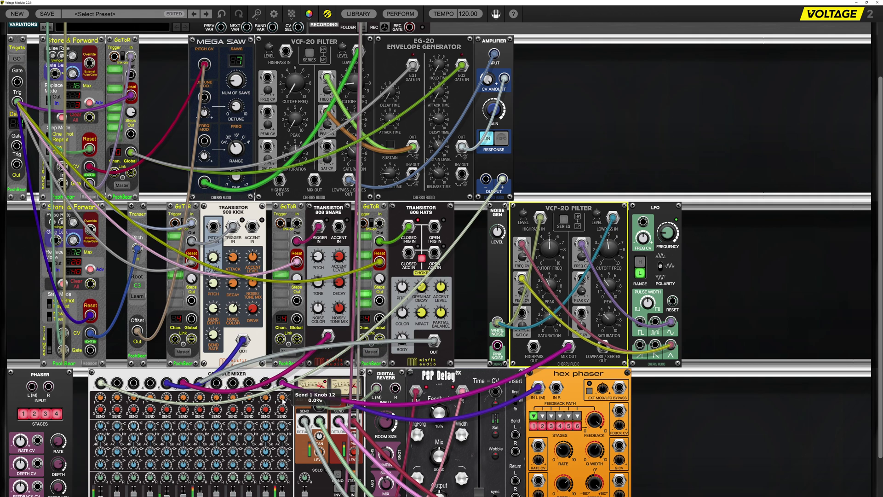
left_click(284, 402)
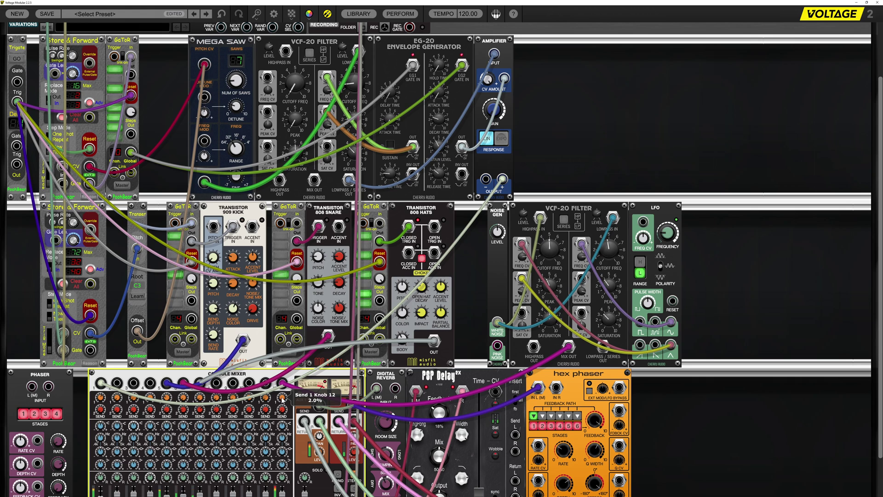
left_click_drag(276, 367, 279, 334)
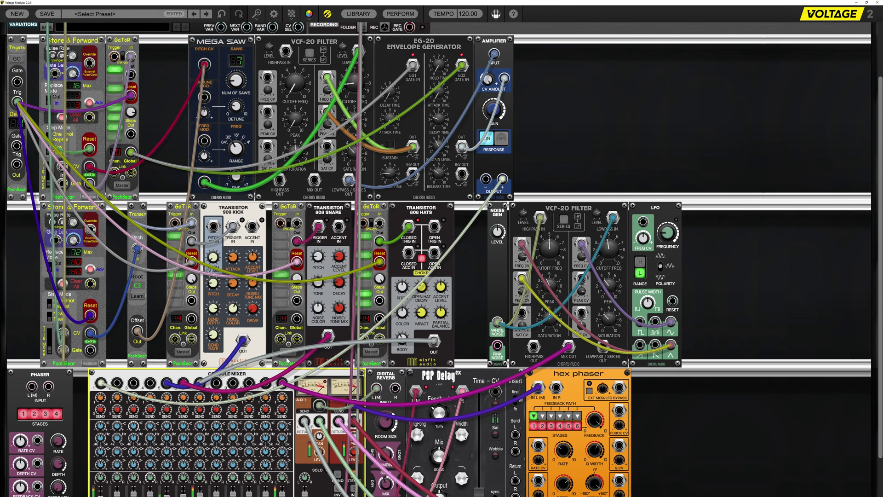
mouse_move(280, 403)
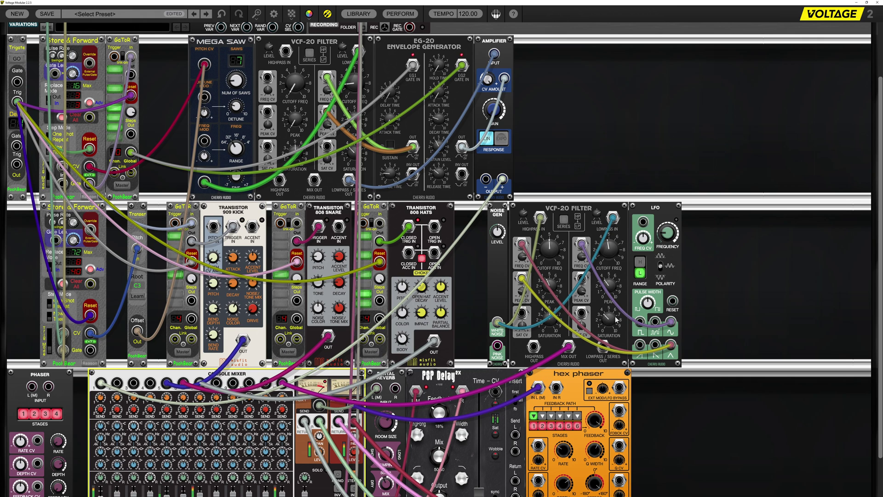
Fine-tune the noise modulation by adjusting the LFO frequency, the filter's lowpass cutoff and its lowpass frequency CV amount
left_click(614, 342)
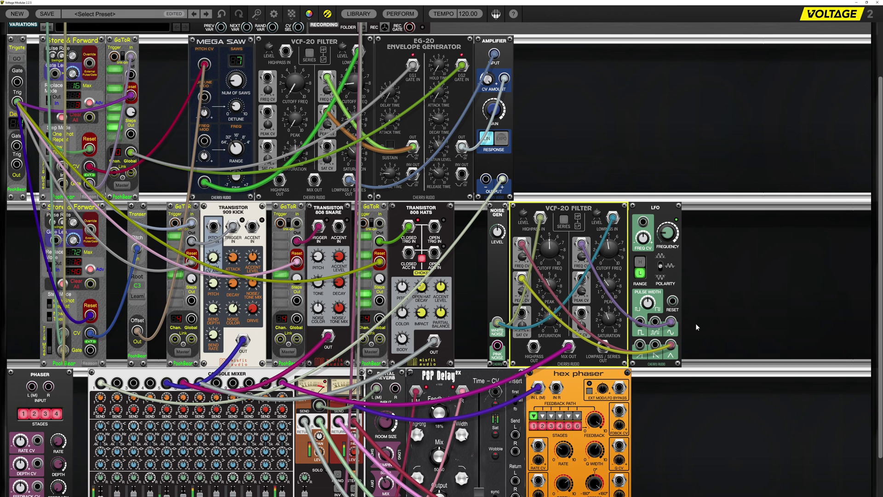
left_click(669, 239)
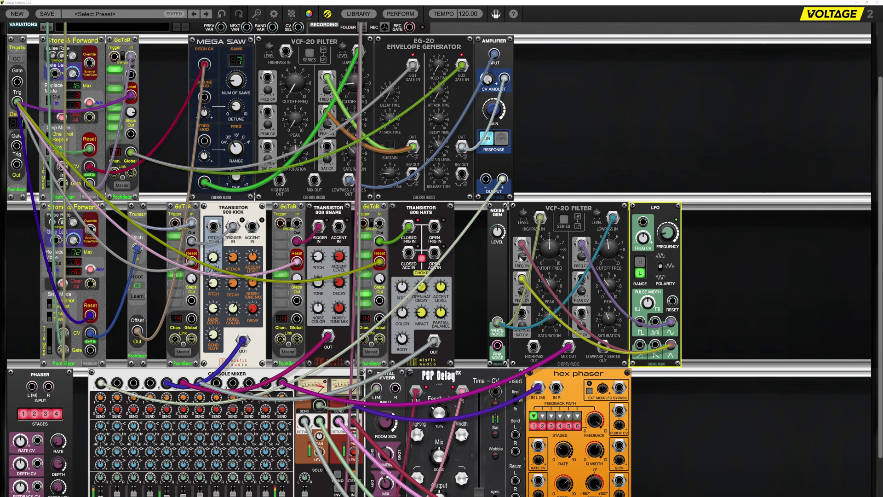
left_click(611, 245)
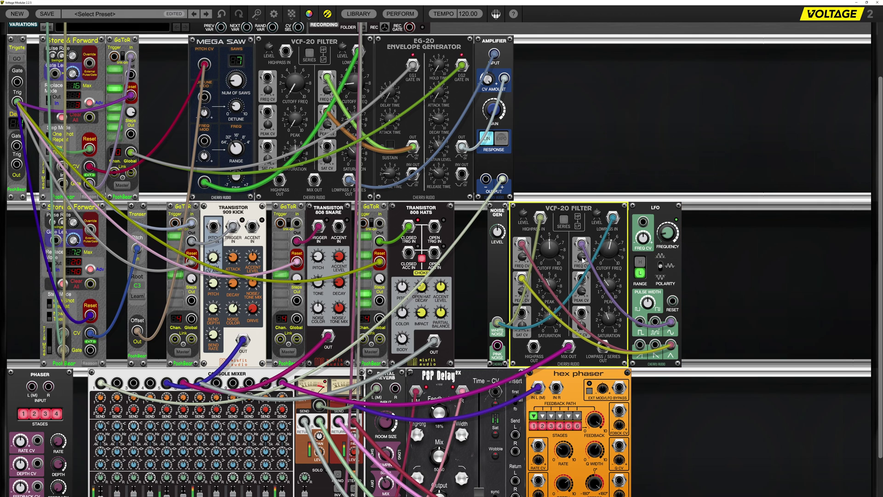
left_click_drag(582, 260, 587, 328)
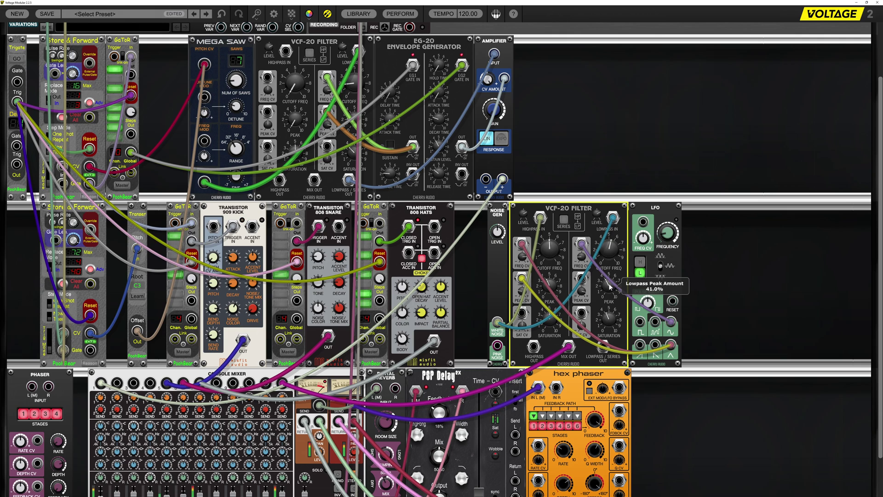
Fine-tune the noise filter's lowpass section and patch the LFO's triangle output to the filter's highpass saturation CV input
left_click_drag(623, 232, 615, 277)
left_click_drag(614, 227, 602, 278)
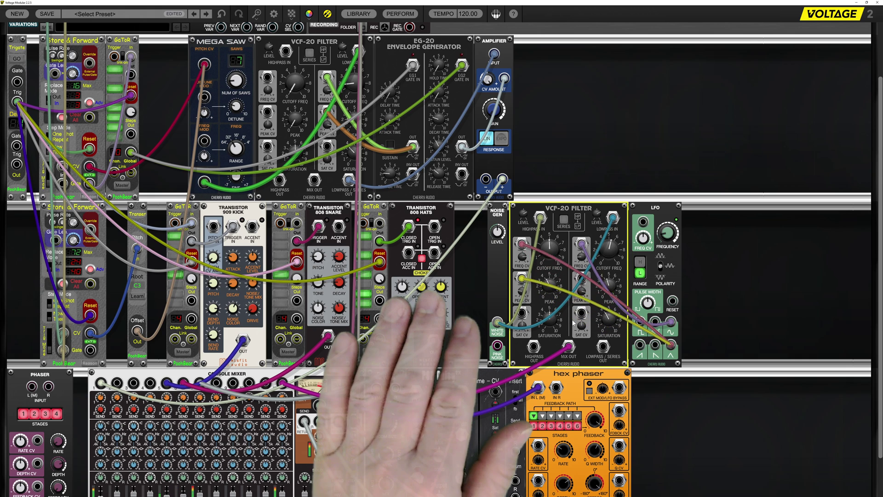
left_click_drag(521, 313, 670, 344)
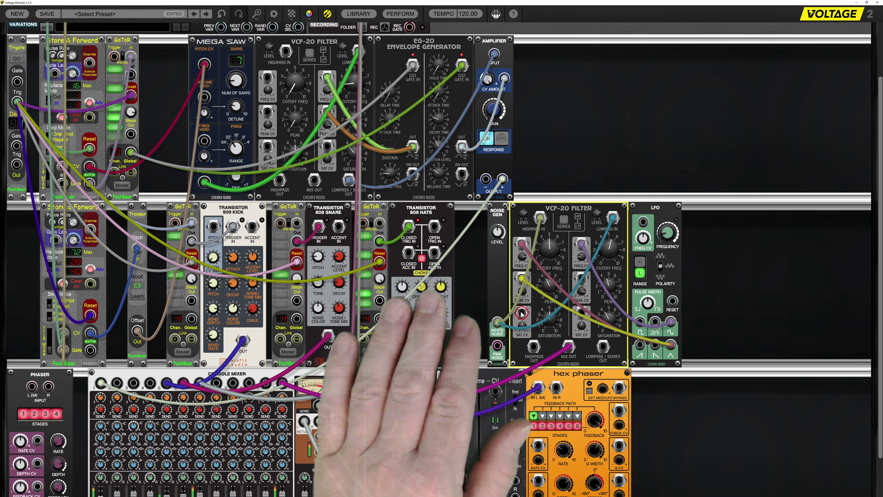
mouse_move(524, 325)
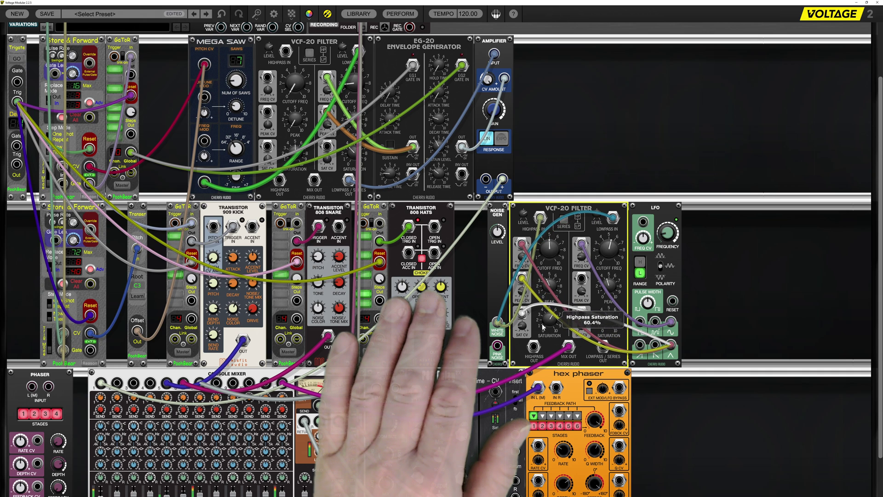
scroll(323, 208, "up", 1)
scroll(323, 208, "up", 2)
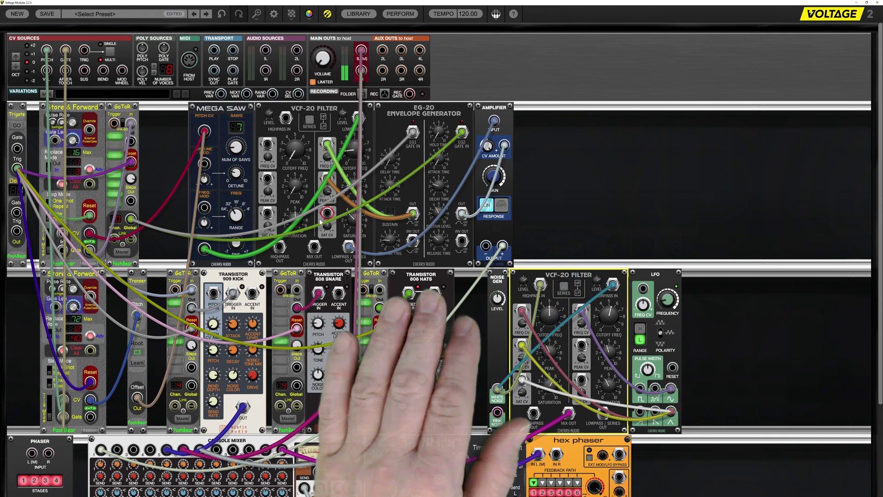
scroll(276, 454, "down", 5)
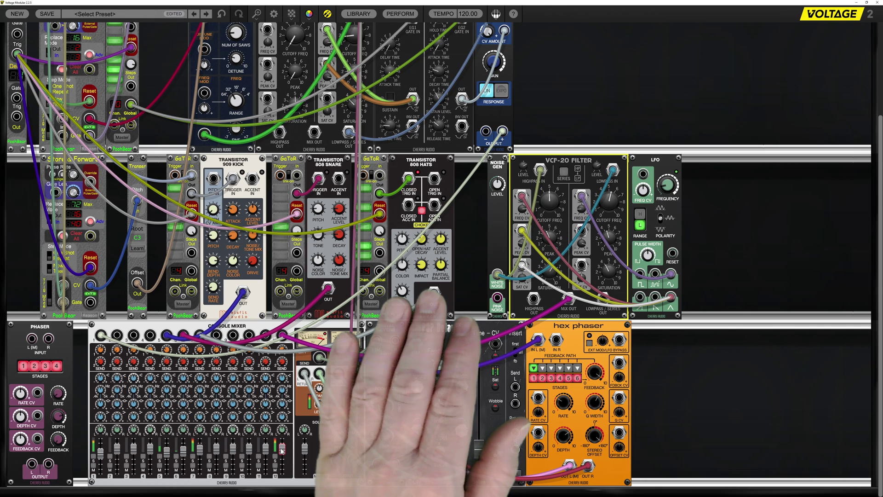
left_click_drag(281, 448, 284, 467)
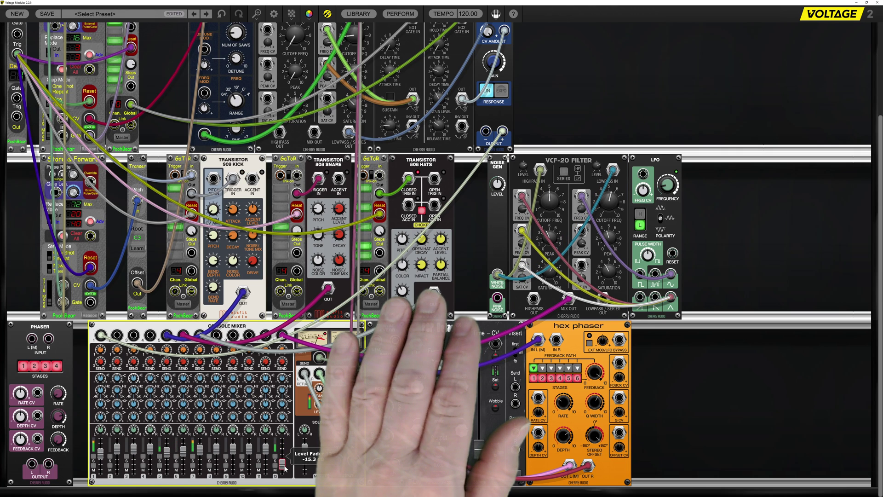
scroll(286, 280, "up", 5)
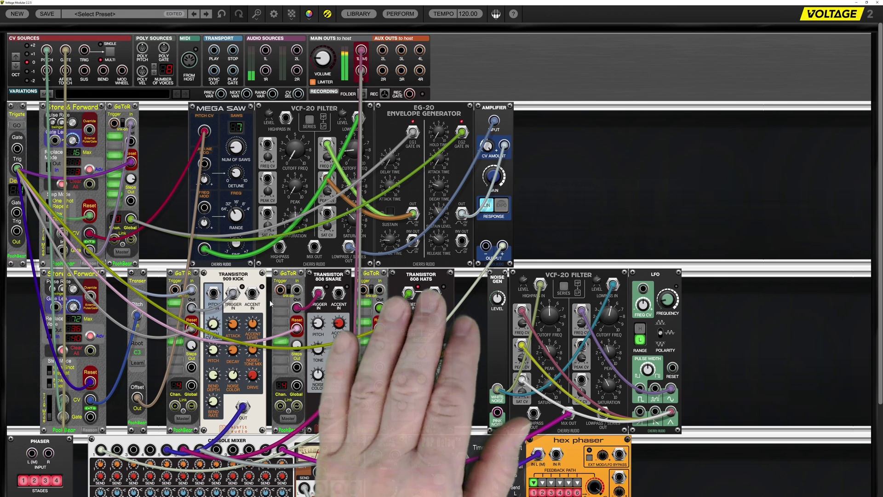
scroll(270, 303, "down", 2)
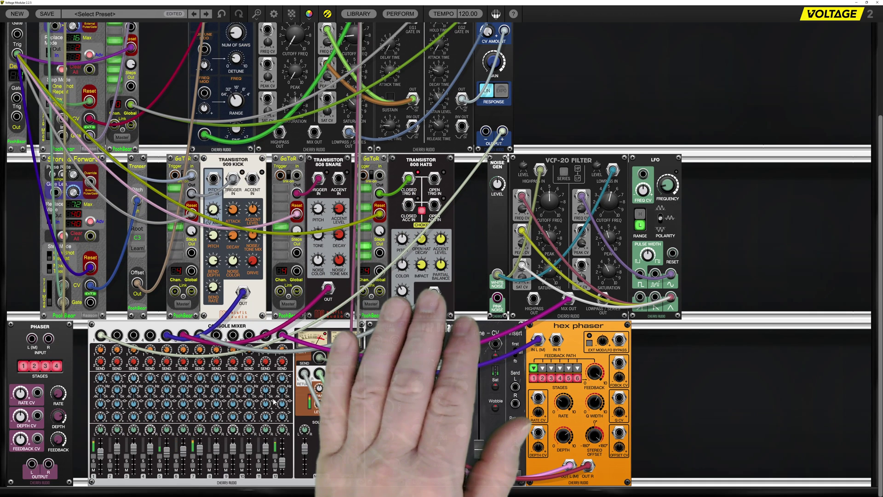
left_click(283, 464)
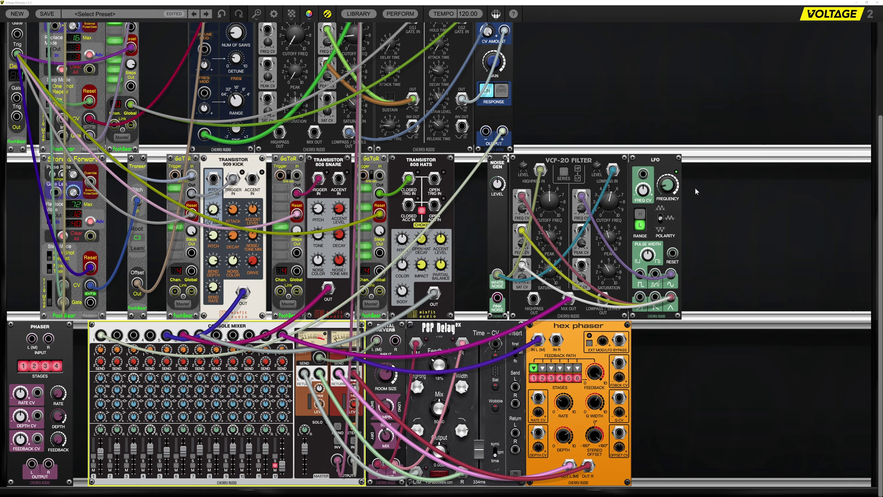
Add a DC Source module to the cabinet with the drums and noise filter
right_click(694, 187)
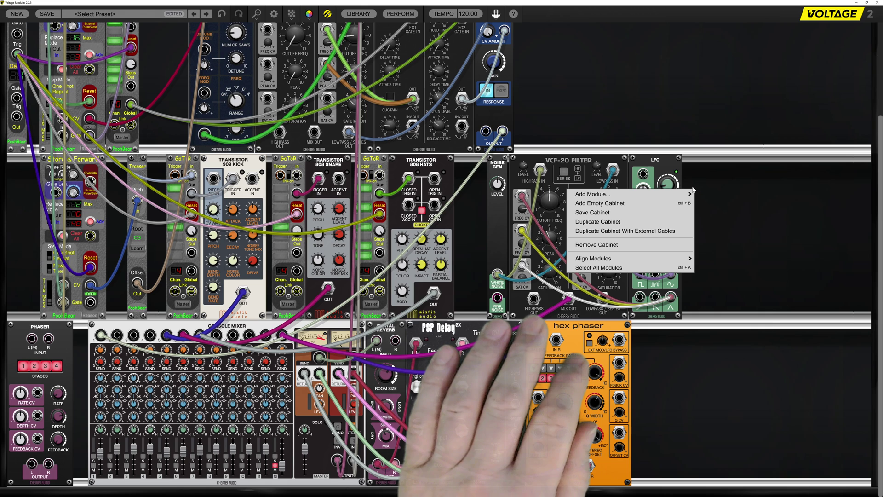
mouse_move(655, 194)
mouse_move(716, 198)
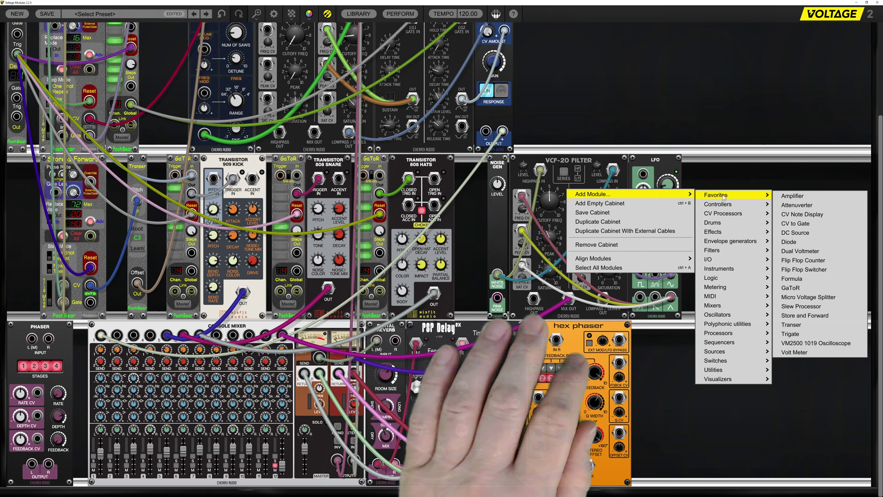
left_click(780, 235)
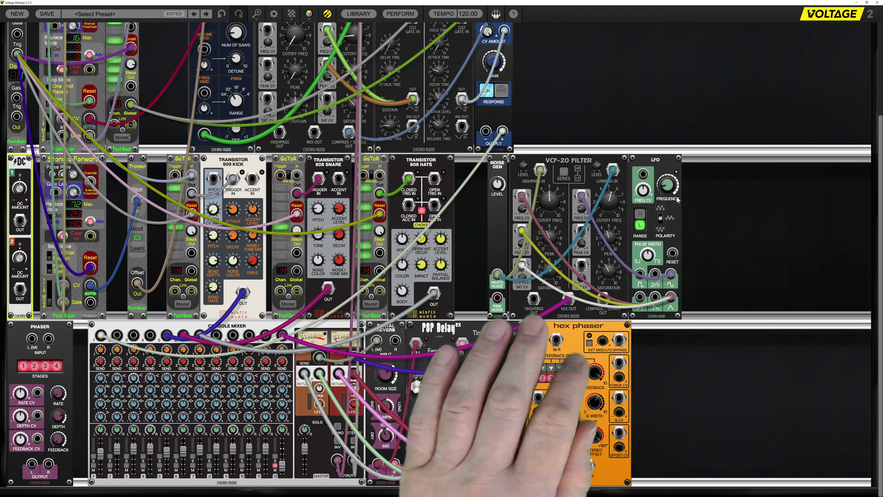
Add an Envelope Generator after the LFO and move it away to leave a narrow gap between them
right_click(739, 204)
mouse_move(734, 206)
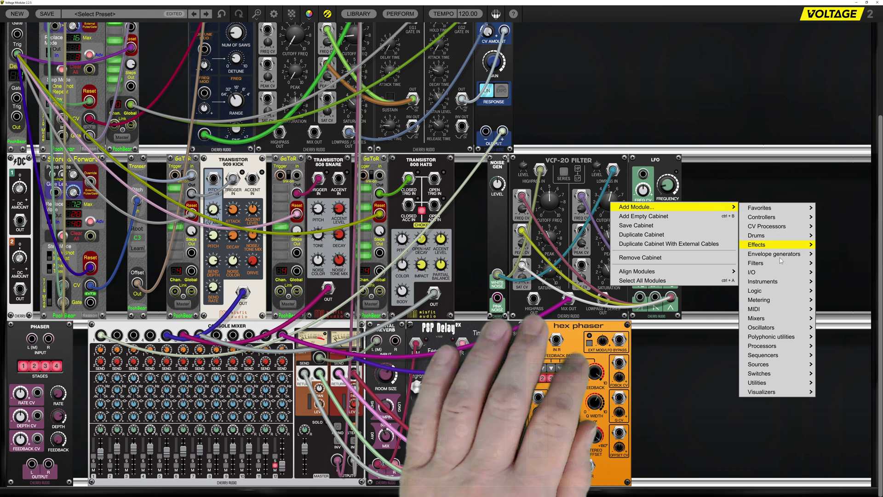
mouse_move(788, 258)
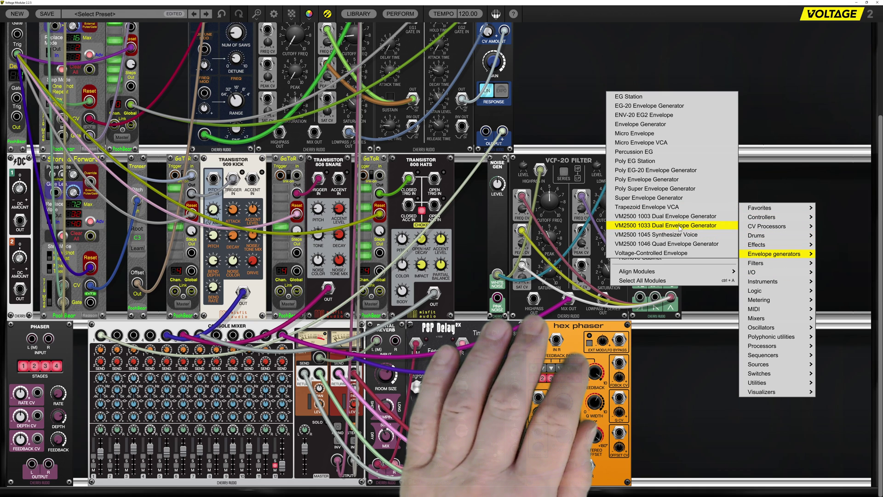
left_click(649, 125)
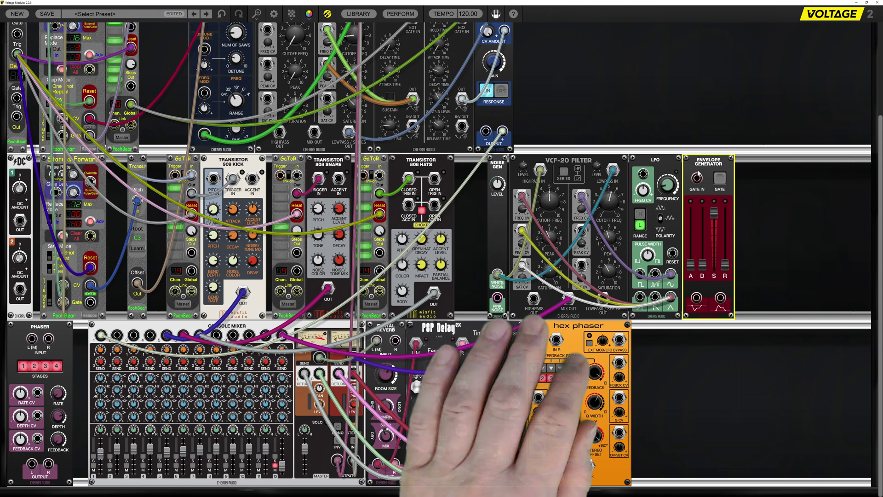
left_click_drag(705, 160, 739, 161)
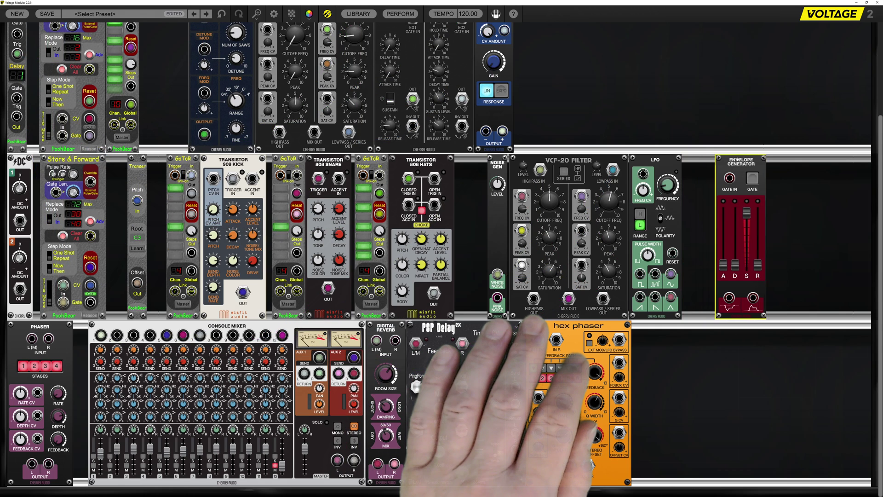
Add a Flip Flop Switcher beside the Envelope Generator and move the DC Source into the gap after the LFO
right_click(790, 185)
mouse_move(732, 188)
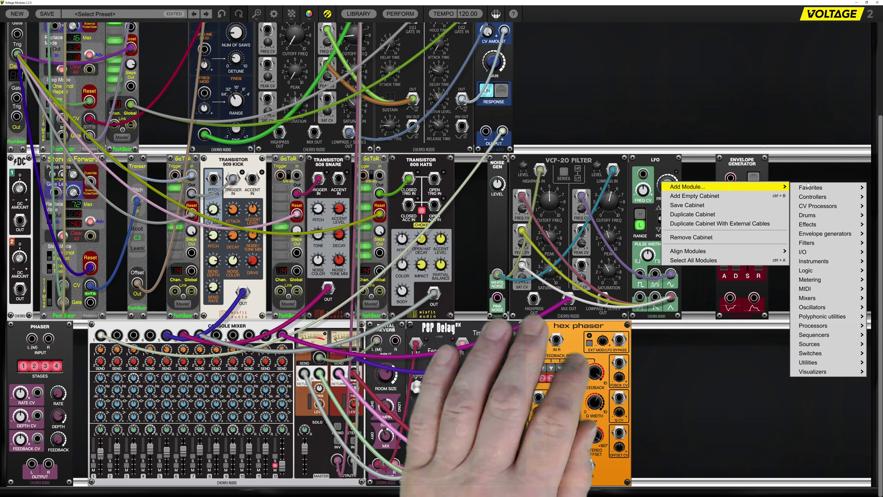
mouse_move(809, 189)
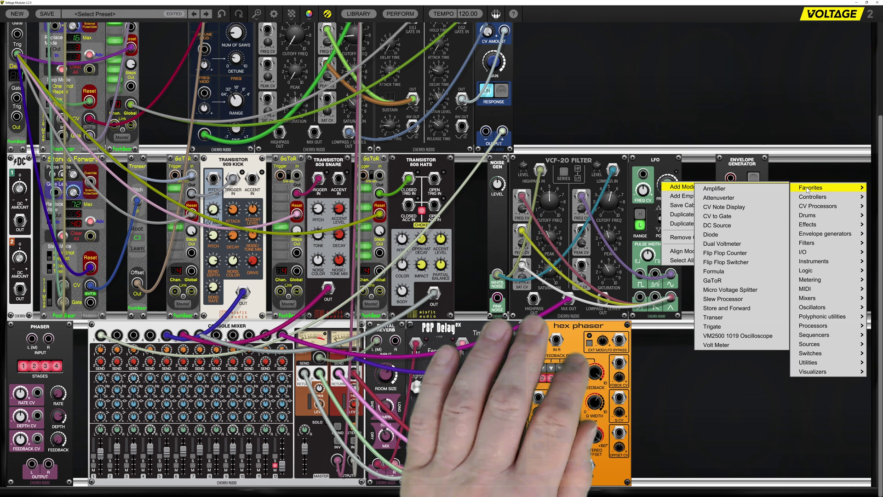
left_click(746, 262)
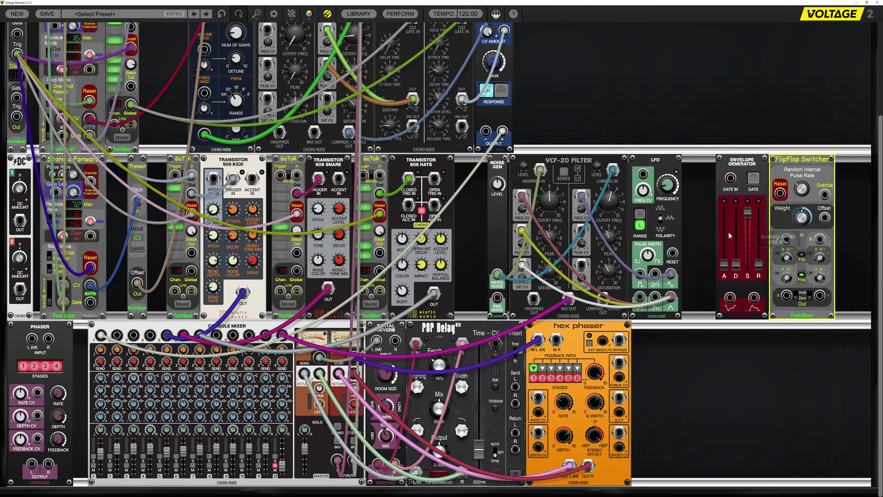
left_click_drag(19, 161, 694, 172)
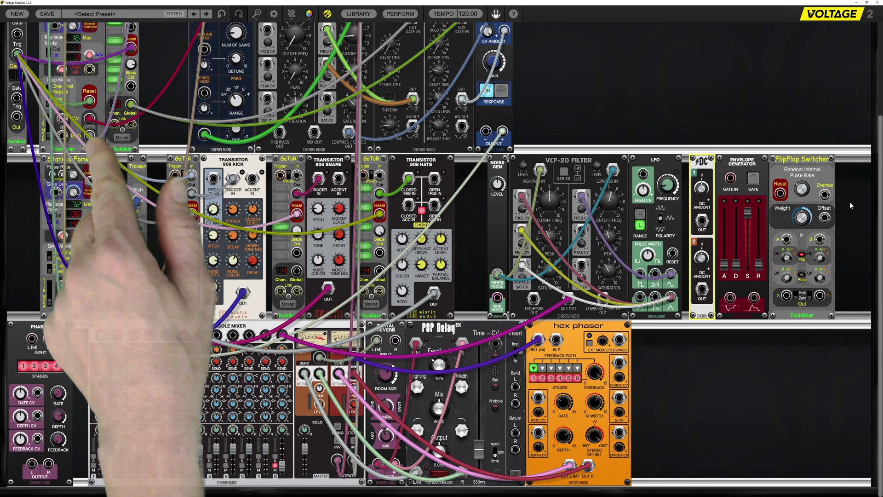
Patch the upper Store & Forward's Gate output to the Envelope Generator's gate input and set its release time to about 779.4 ms
left_click_drag(731, 180, 91, 137)
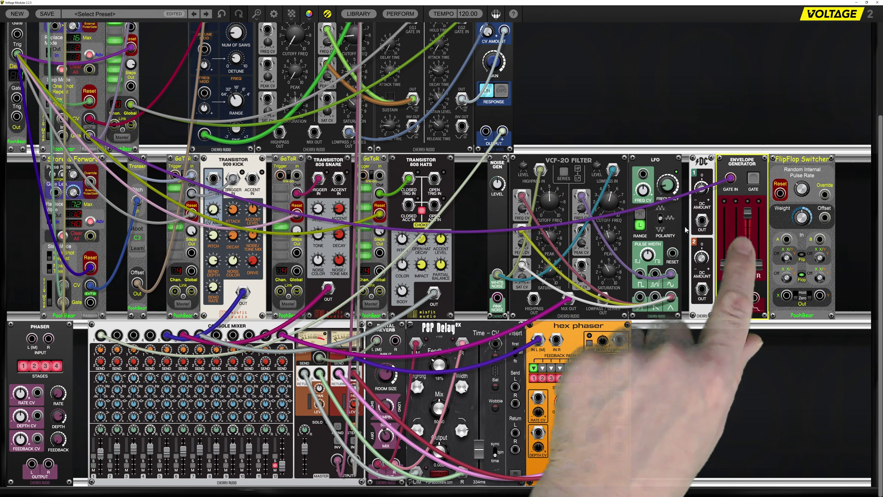
mouse_move(759, 267)
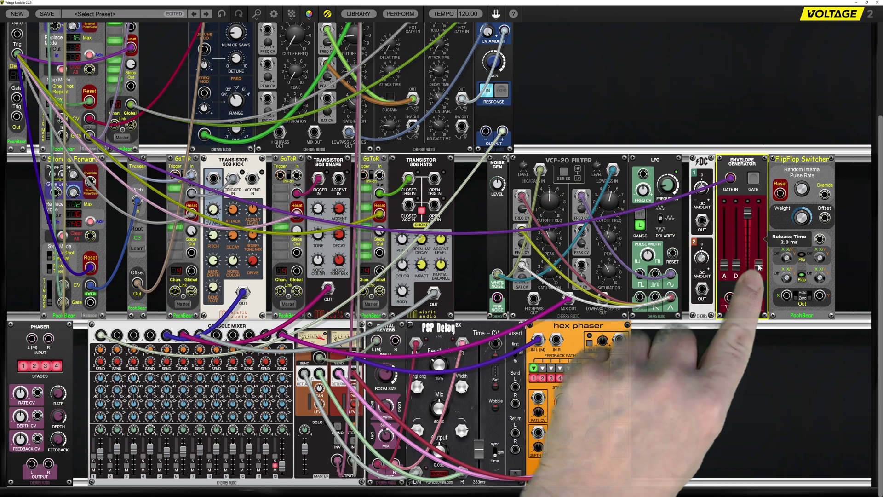
left_click_drag(762, 249, 761, 246)
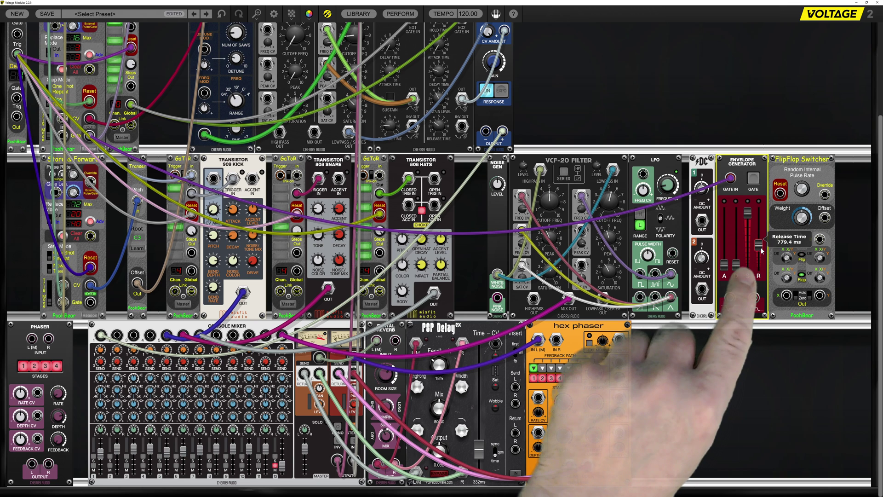
Patch the Envelope Generator's non-inverted output to the FlipFlop Switcher's Override input and the DC Source's first output to its A input
left_click_drag(754, 297, 827, 199)
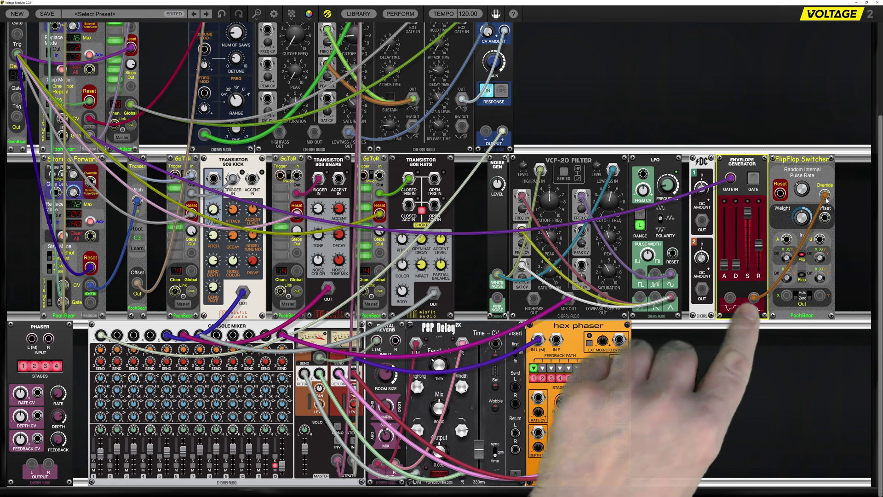
left_click(803, 222)
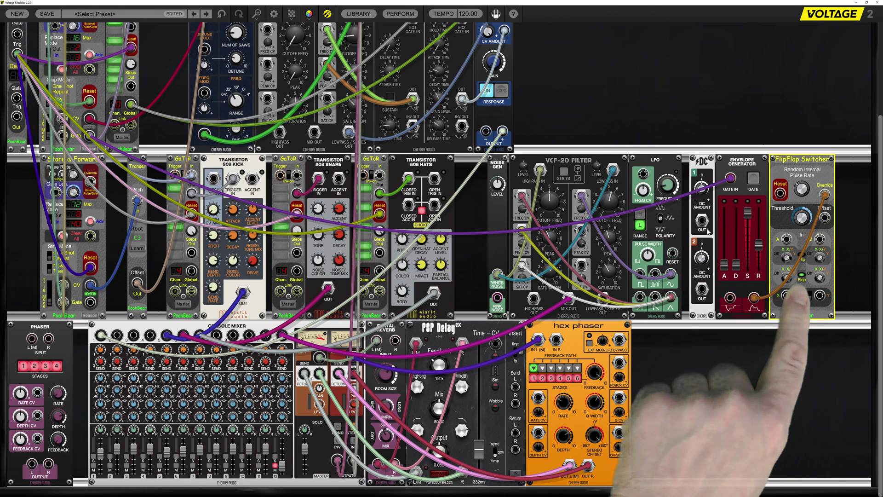
left_click_drag(702, 221, 786, 239)
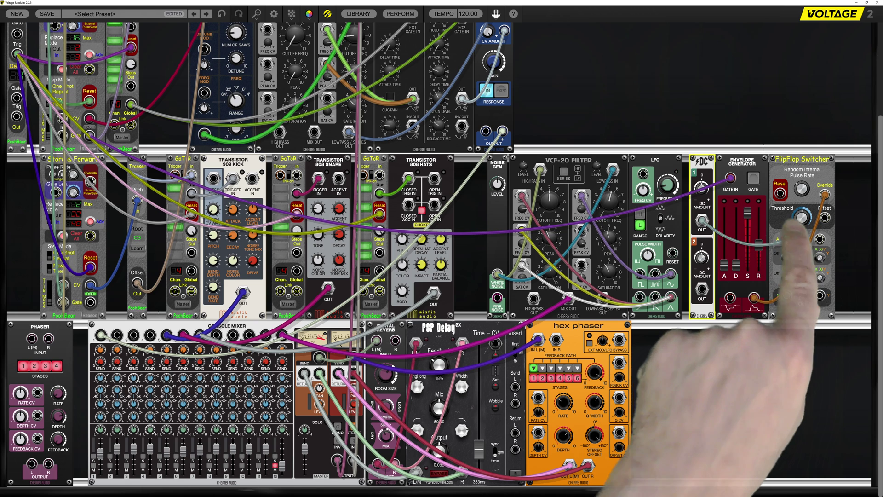
Add an Amplifier module and place it between the LFO and the DC Source
right_click(687, 255)
mouse_move(666, 174)
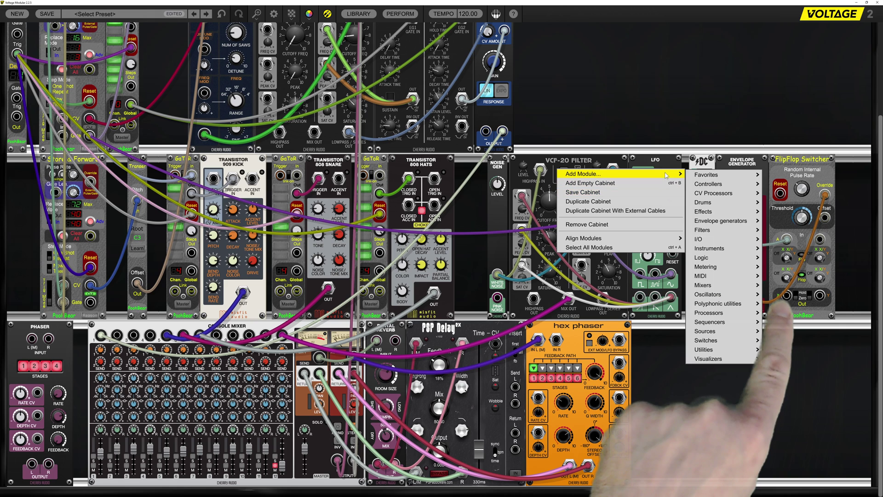
mouse_move(711, 179)
left_click(773, 178)
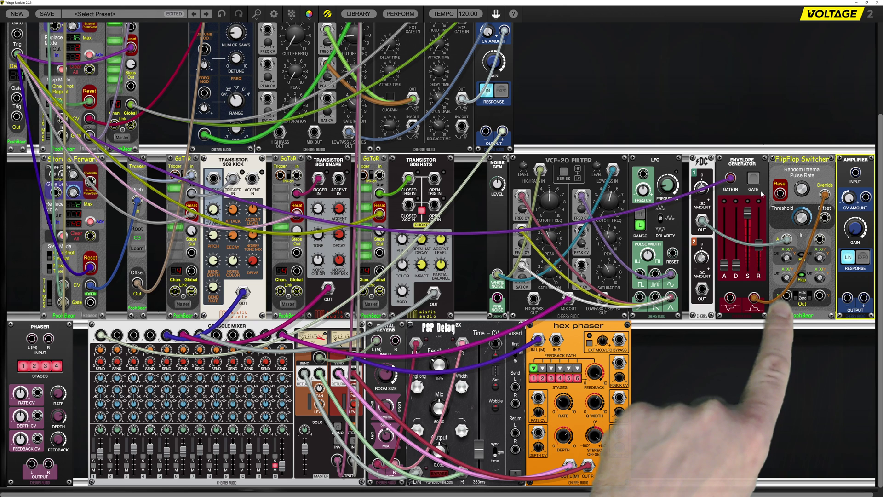
left_click_drag(853, 164, 700, 165)
Patch the FlipFlop Switcher's X output to the new Amplifier's CV input and insert the Amplifier between the noise filter's Mix Out and mixer channel 12
left_click_drag(819, 299, 712, 197)
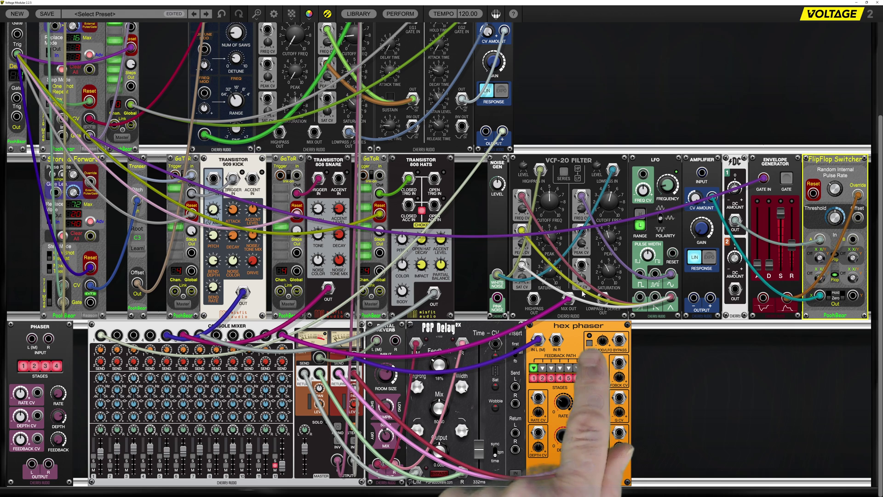
left_click_drag(570, 301, 711, 301)
left_click_drag(569, 299, 702, 173)
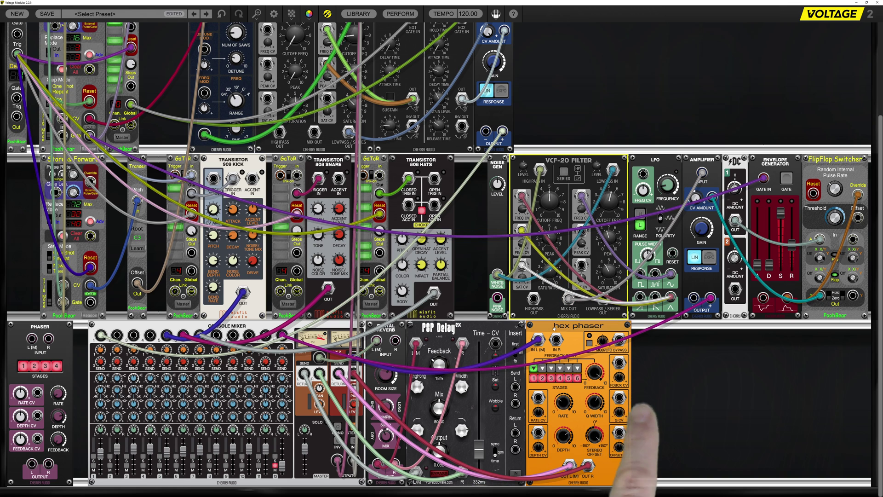
left_click(352, 459)
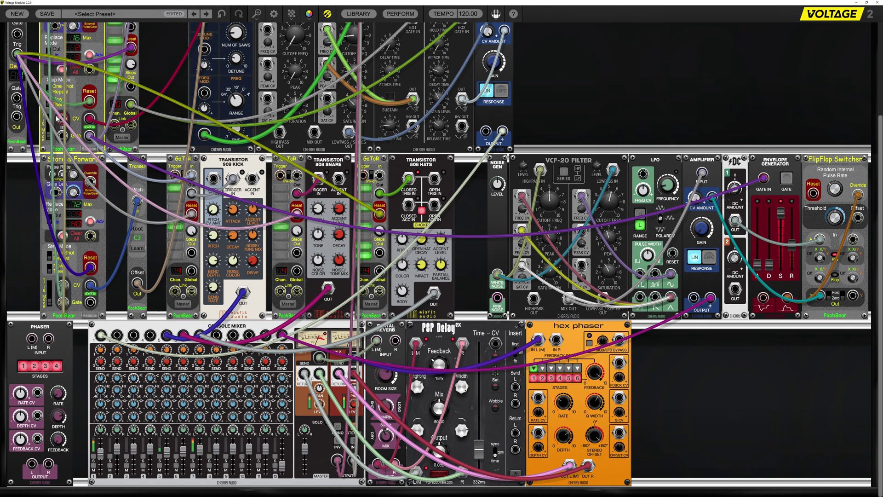
scroll(40, 92, "up", 1)
left_click(16, 38)
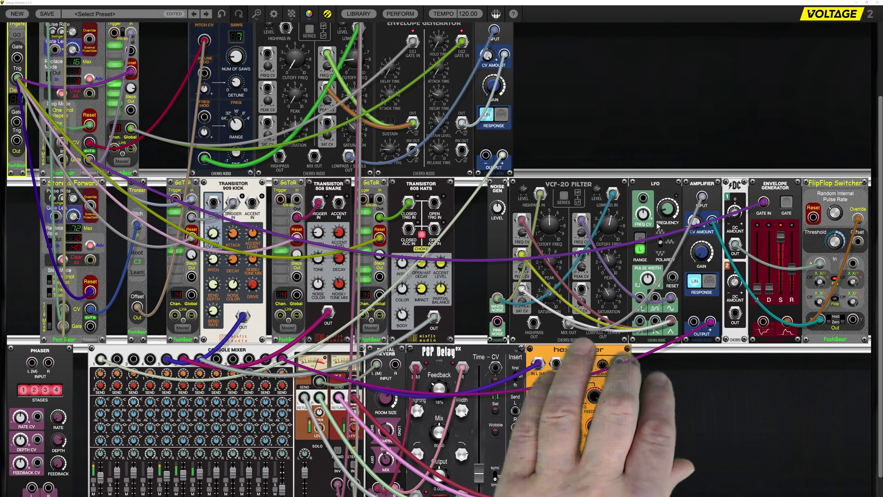
left_click(706, 234)
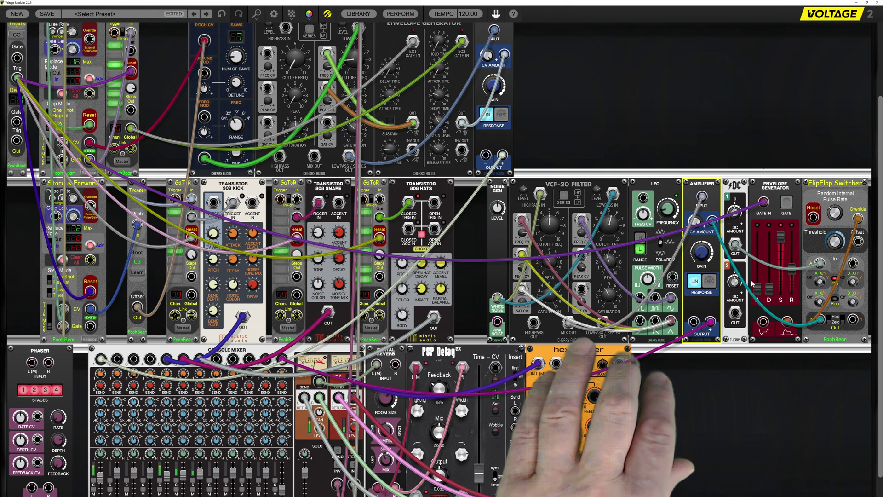
left_click(737, 218)
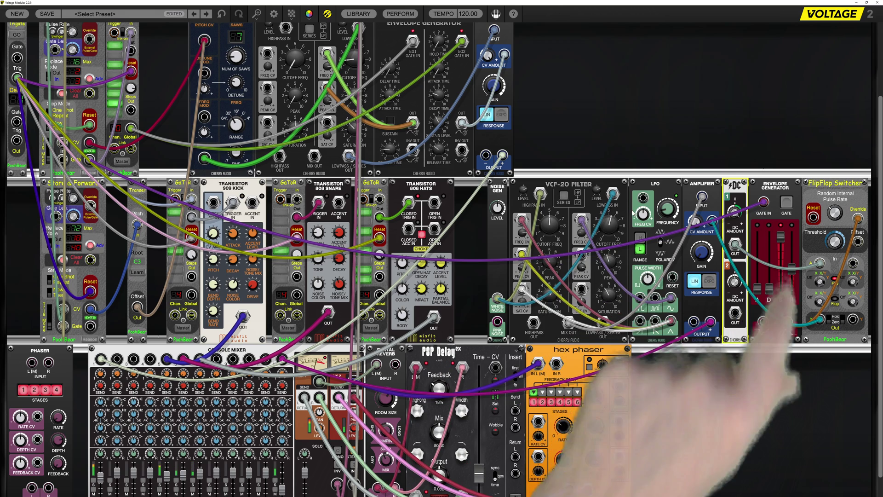
left_click(92, 156)
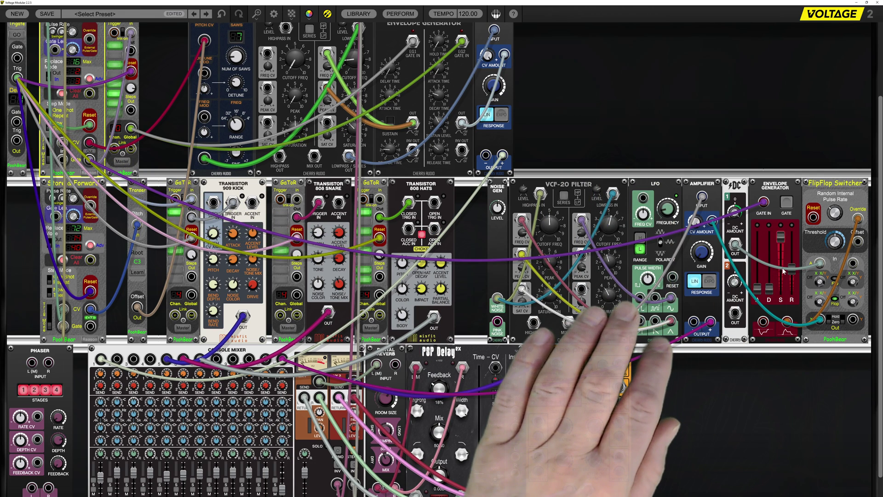
Adjust the noise voice Envelope Generator's release slider while retriggering the sequence with the Trigate's Go control
left_click_drag(790, 272, 791, 292)
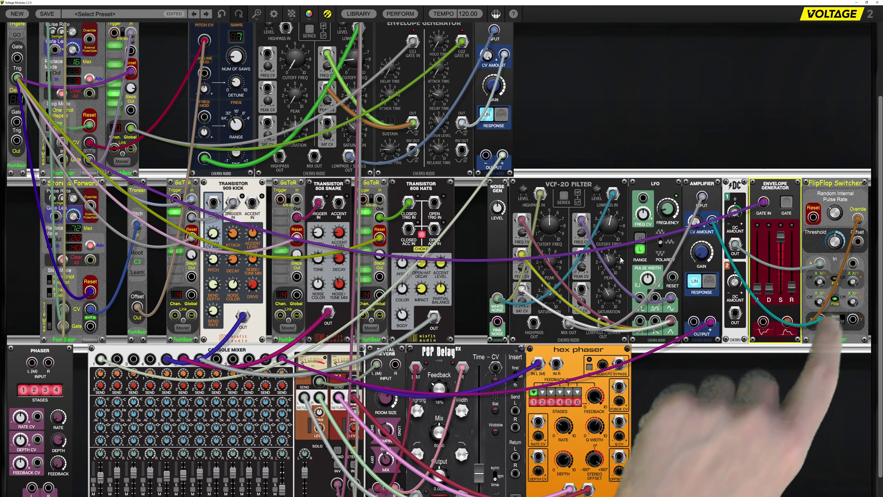
left_click(15, 40)
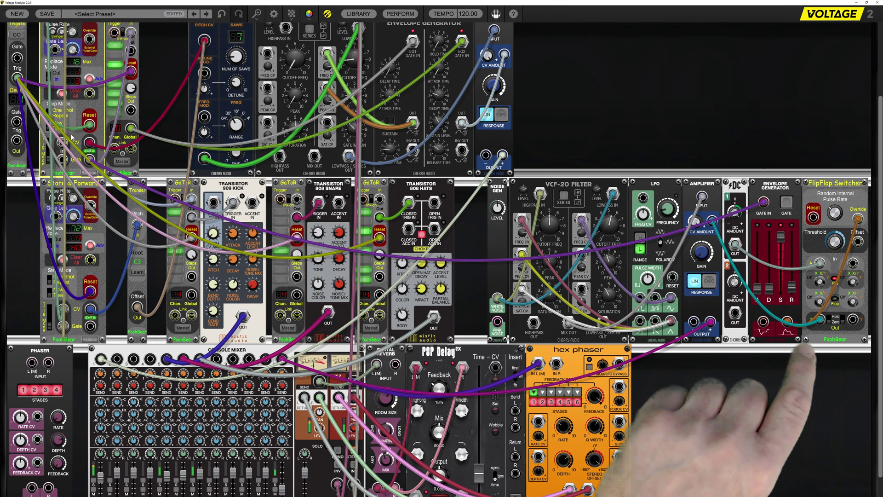
left_click_drag(88, 152, 281, 157)
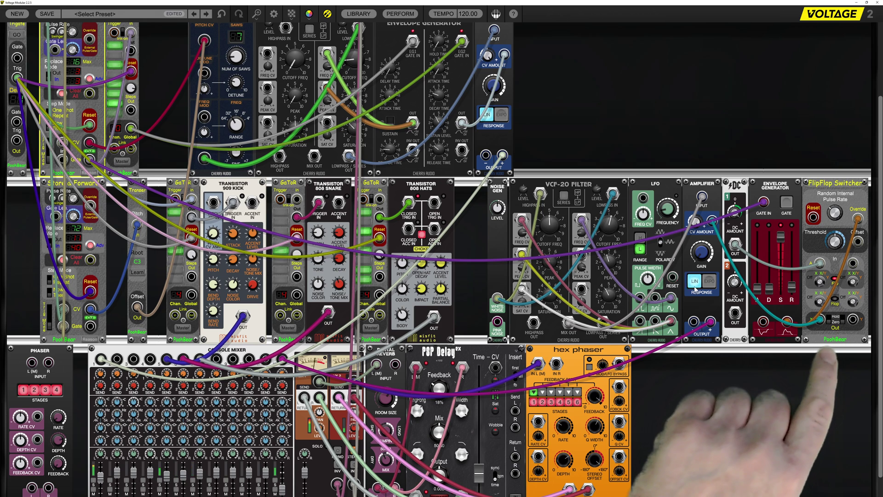
left_click_drag(793, 291, 793, 298)
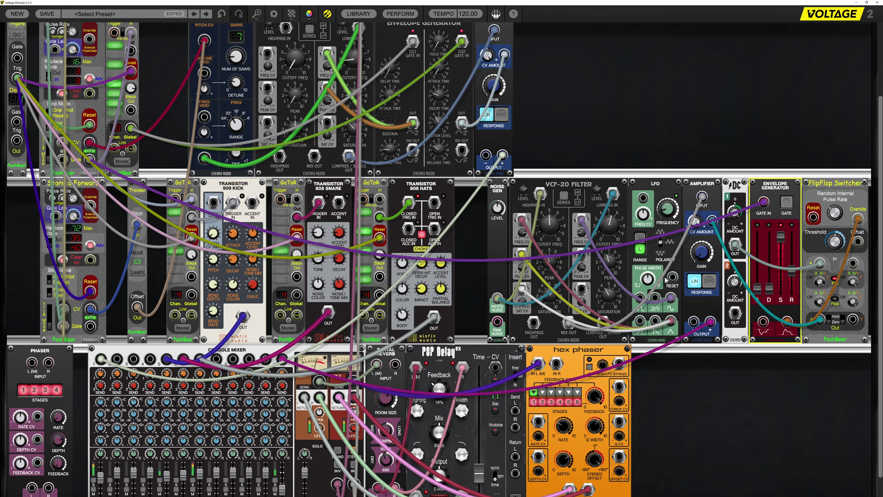
left_click(98, 157)
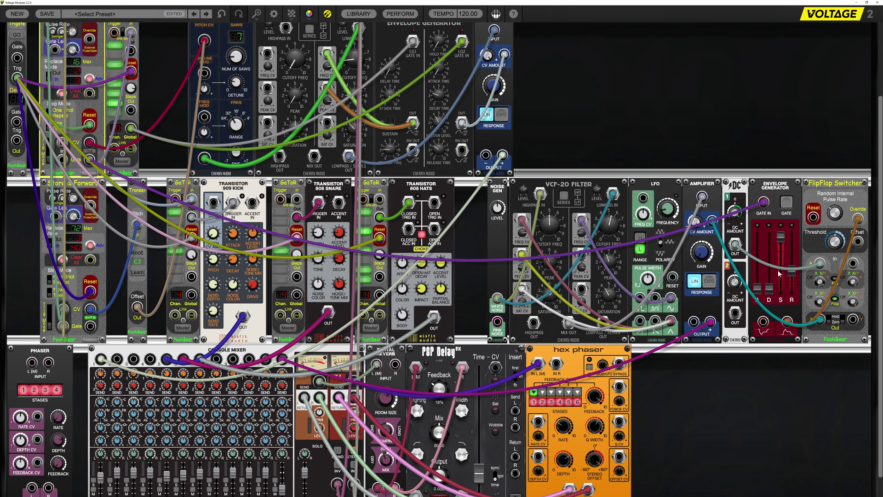
left_click_drag(792, 275, 792, 277)
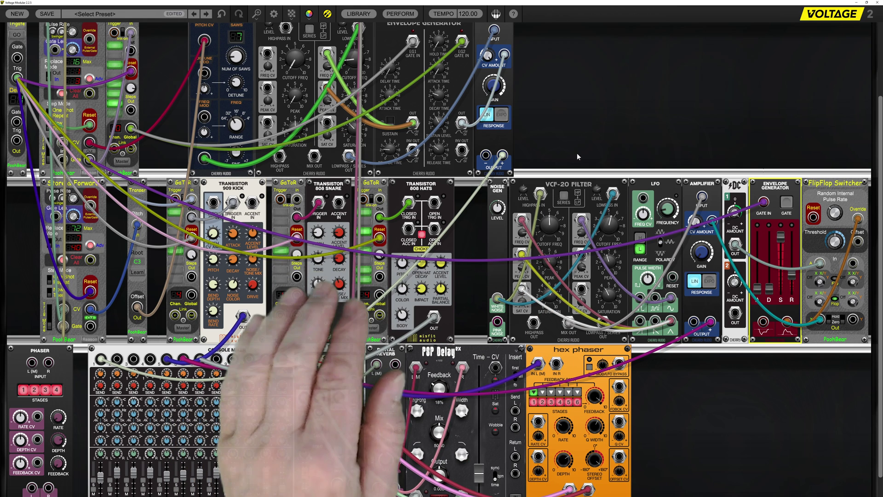
left_click(90, 155)
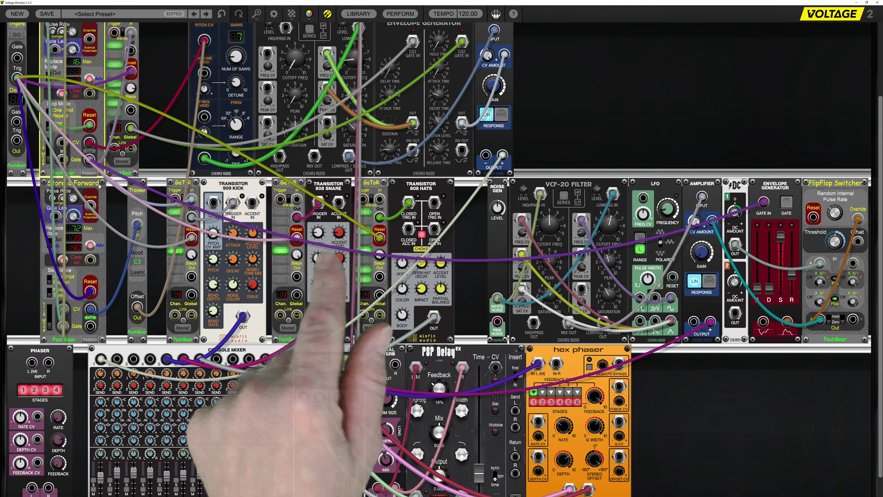
Open a gap before the 808 Snare and place a new Flip Flop Counter there, directly after the snare's GaToR
left_click_drag(461, 245, 364, 188)
left_click_drag(294, 184, 291, 184)
right_click(324, 200)
mouse_move(327, 206)
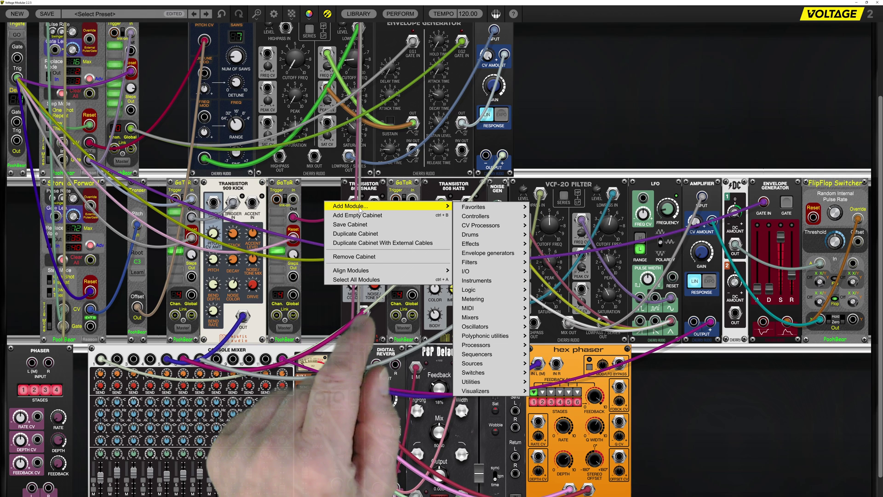
mouse_move(474, 209)
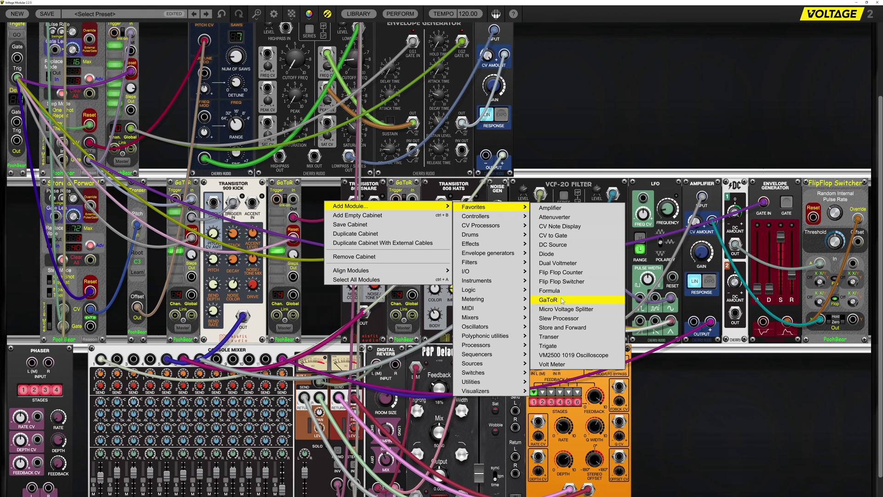
left_click(568, 276)
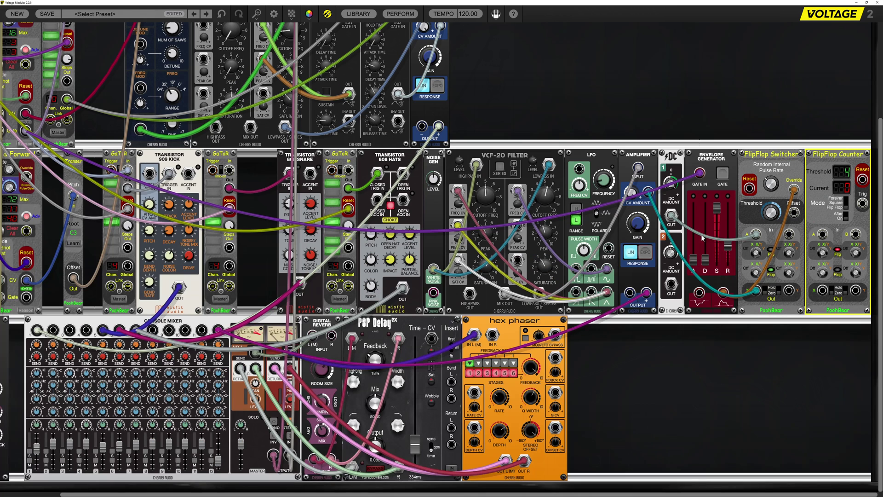
left_click_drag(828, 156, 276, 164)
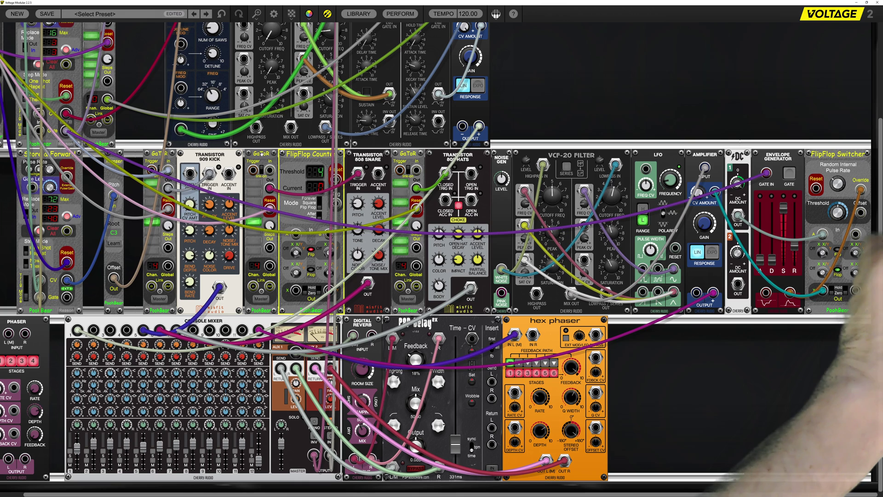
Duplicate the snare's GaToR beside the FlipFlop Counter, feed both GaToR outputs into the Counter's A and B inputs and set its threshold to 40
left_click_drag(262, 154, 353, 169)
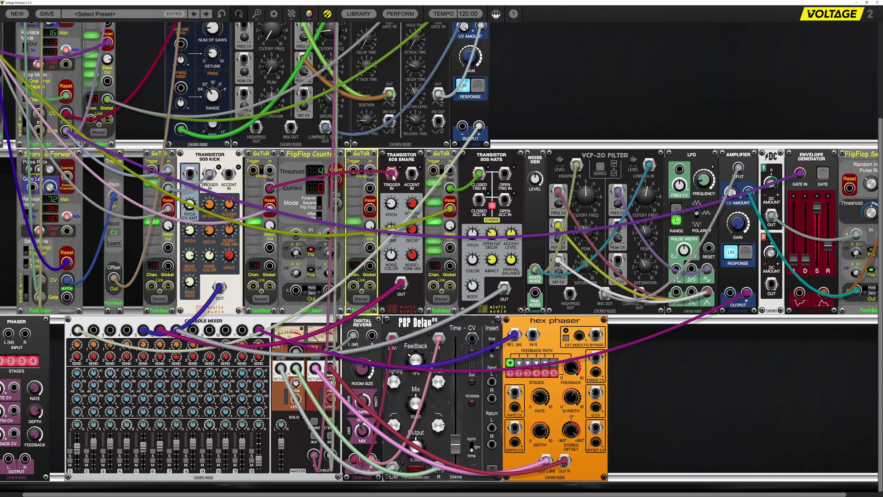
left_click_drag(394, 176, 370, 188)
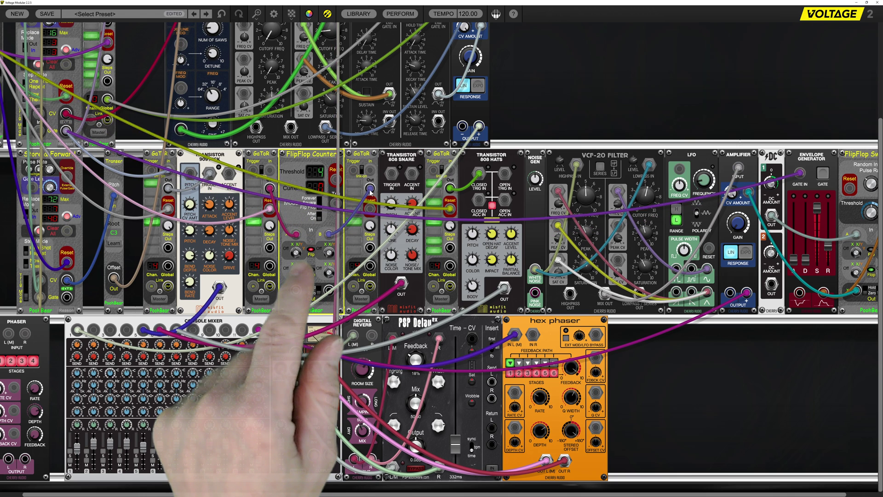
left_click(356, 252)
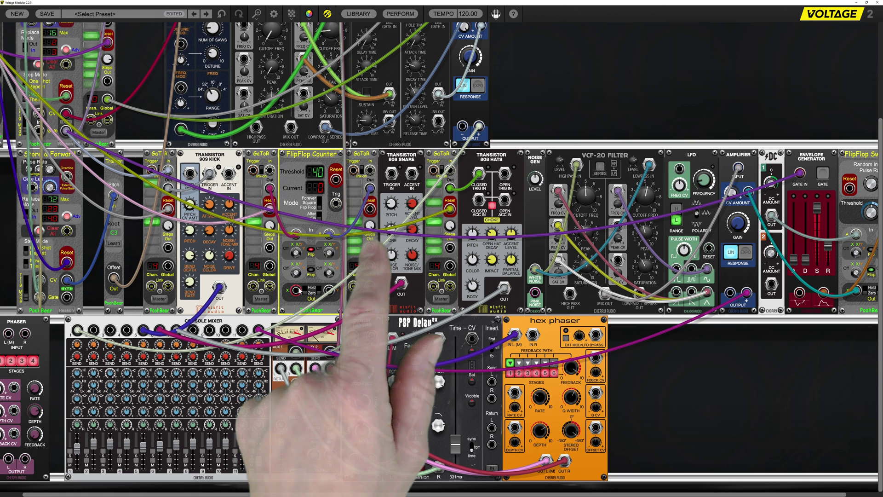
Patch the FlipFlop Counter's X output to the 808 Snare's Trigger In
left_click_drag(297, 290, 353, 227)
left_click_drag(392, 180, 392, 175)
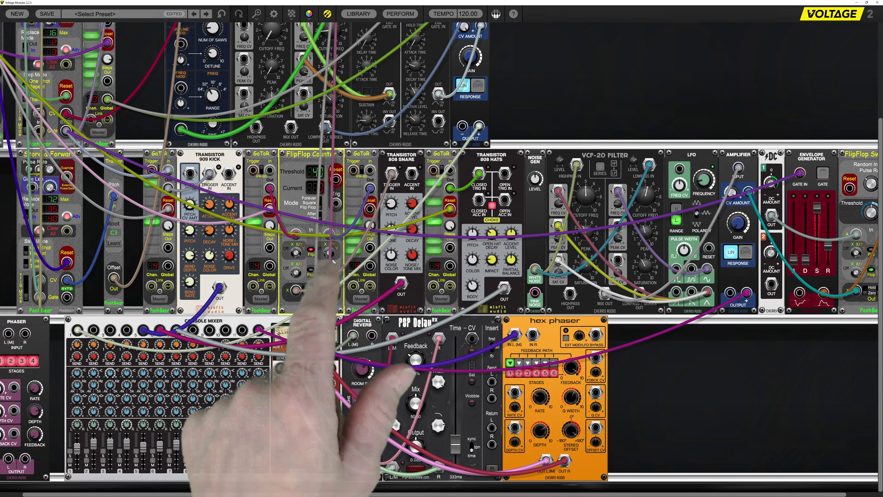
left_click_drag(330, 244, 317, 275)
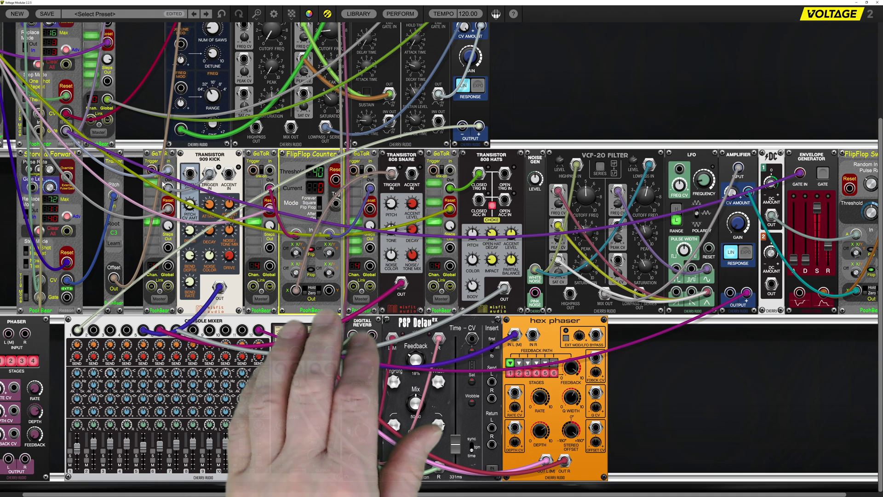
Patch the Trigate's Trig output to the new GaToR's and Counter's Reset inputs, and the second Store & Forward's Gate to the Counter's Trig input
left_click(360, 209)
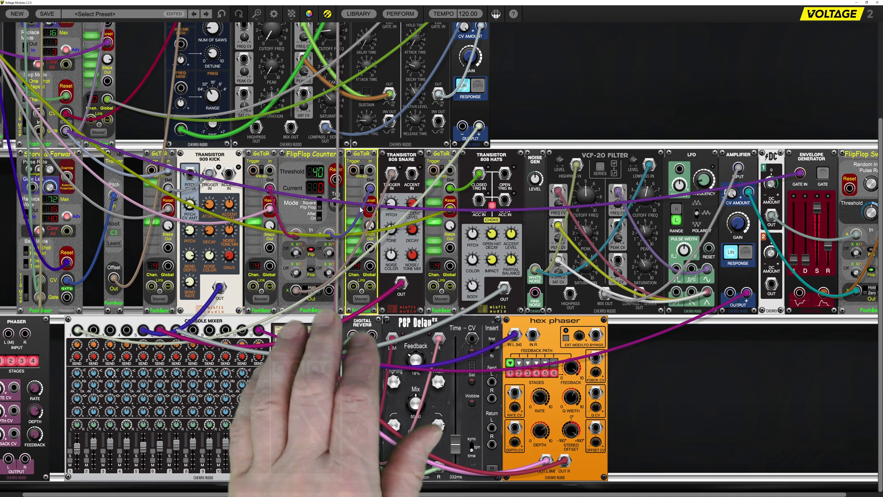
scroll(360, 209, "left", 1)
mouse_move(17, 48)
left_mouse_down()
mouse_move(3, 36)
mouse_move(18, 51)
left_mouse_up()
scroll(36, 89, "up", 1)
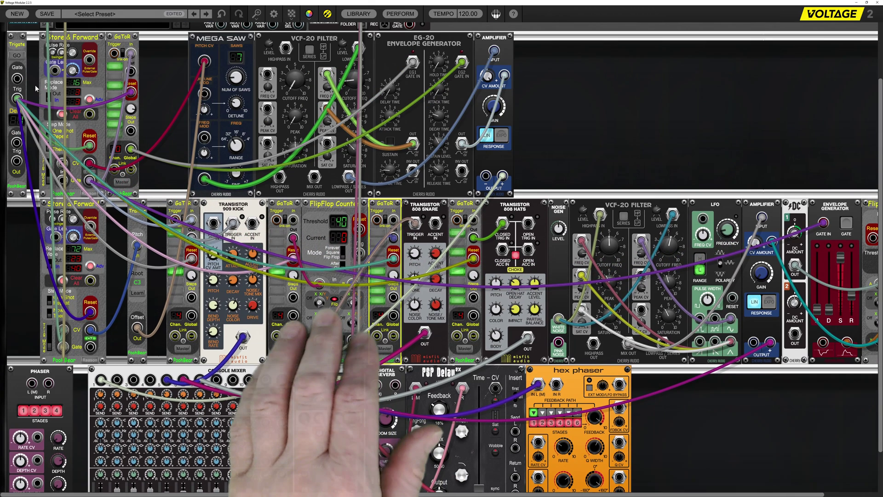
left_click(90, 167)
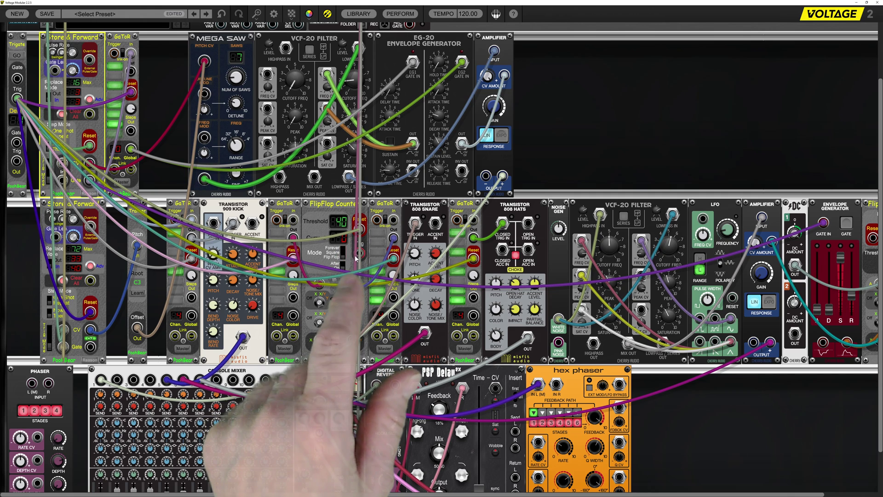
left_click_drag(359, 254, 91, 331)
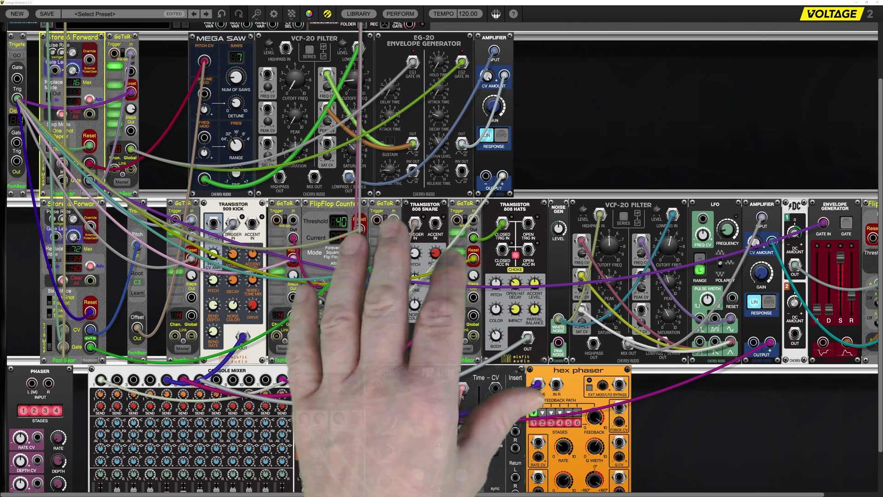
Search the module library for "mid" and place a CV To MIDI and a MIDI Output module beside the Mega Saw voice's Amplifier
left_click(358, 14)
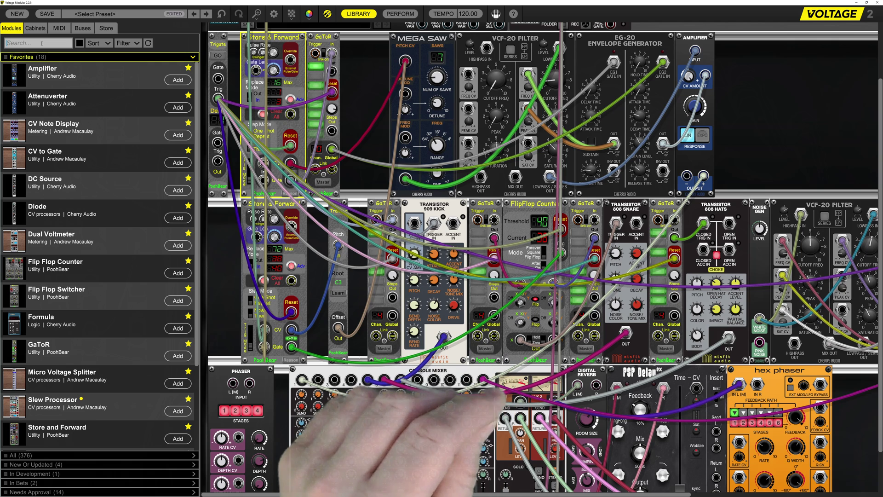
type("mi")
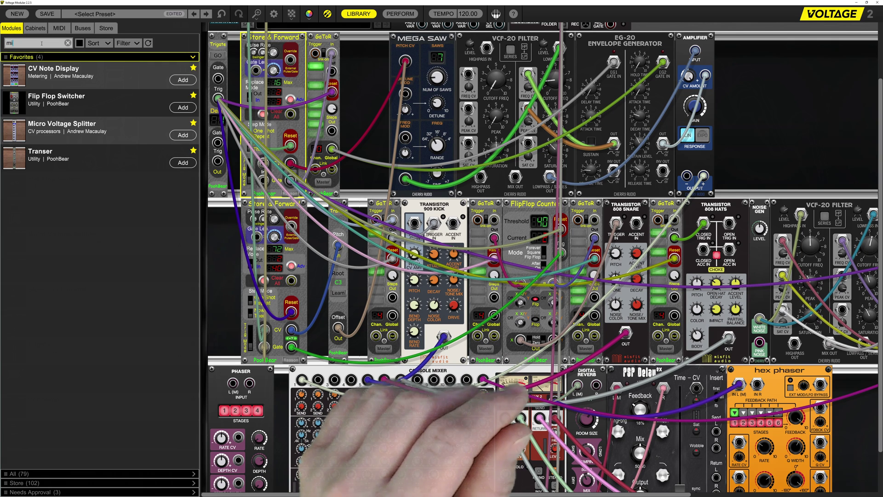
type("d")
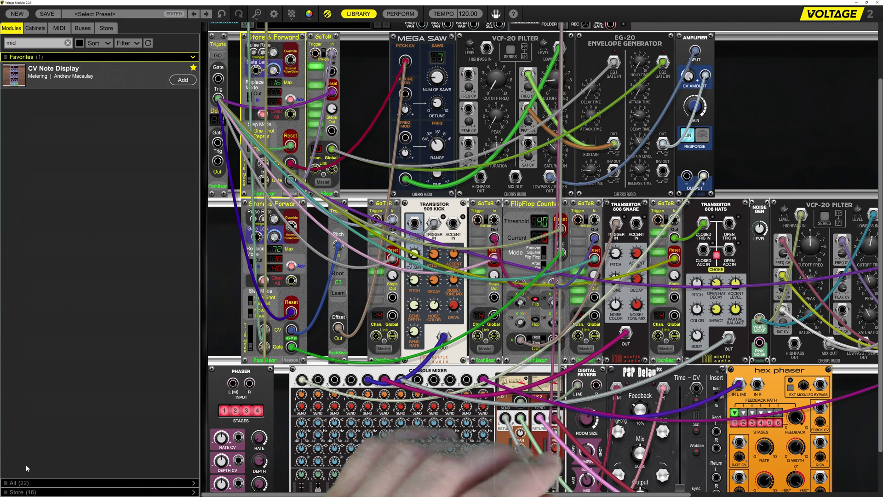
left_click(27, 483)
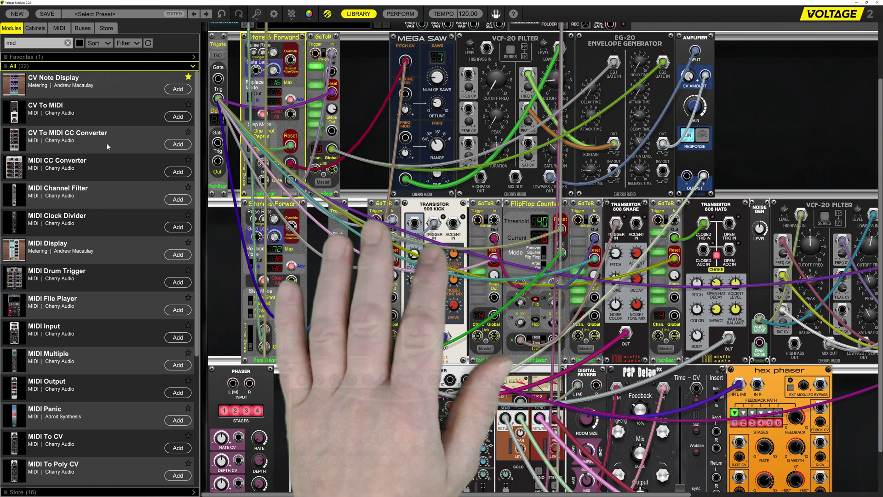
left_click_drag(84, 388, 774, 41)
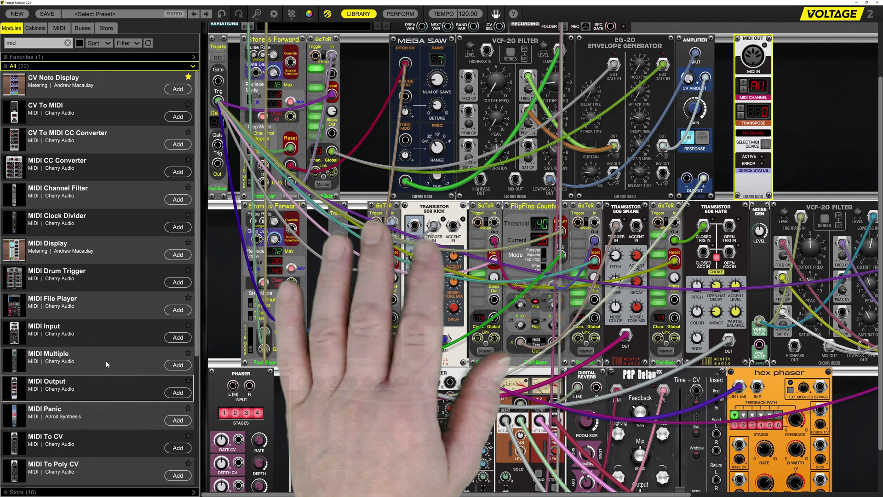
left_click_drag(83, 113, 737, 52)
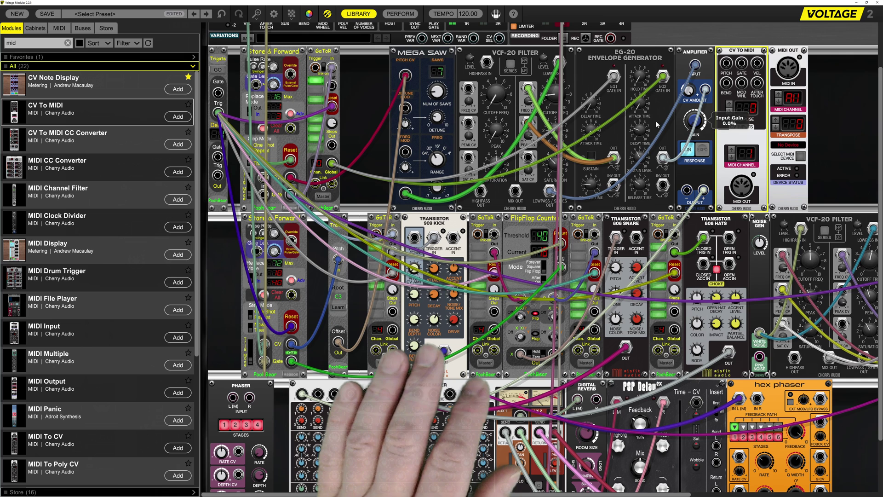
left_click(359, 15)
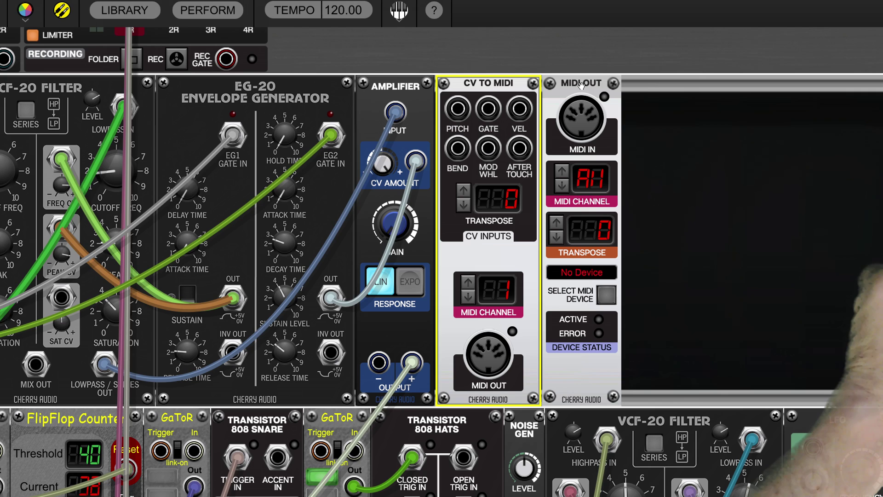
Duplicate the MIDI modules into four CV To MIDI and two MIDI Out modules, with the MIDI Out channels set to 2 and 3
left_click_drag(580, 84, 773, 100)
left_click_drag(431, 83, 812, 83)
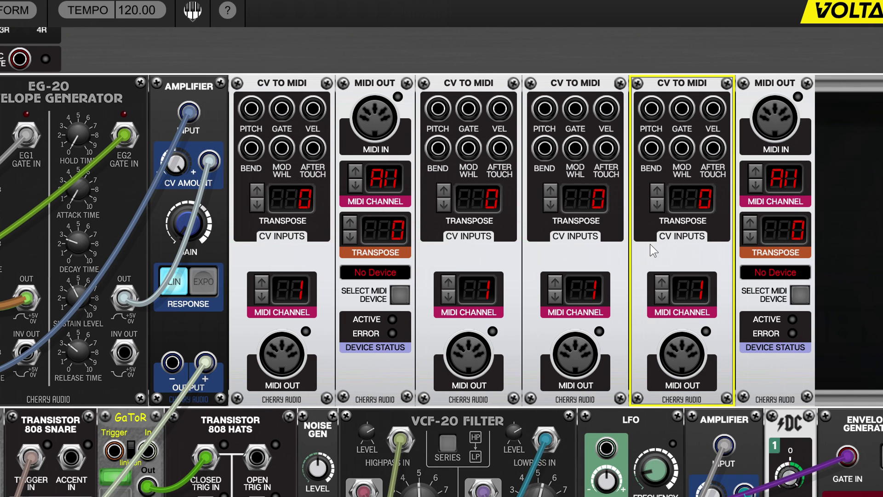
left_click(359, 167)
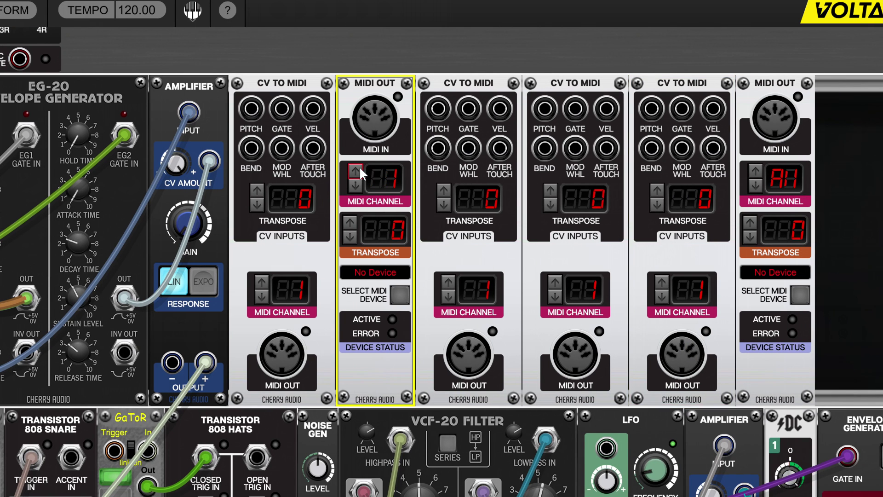
left_click(360, 167)
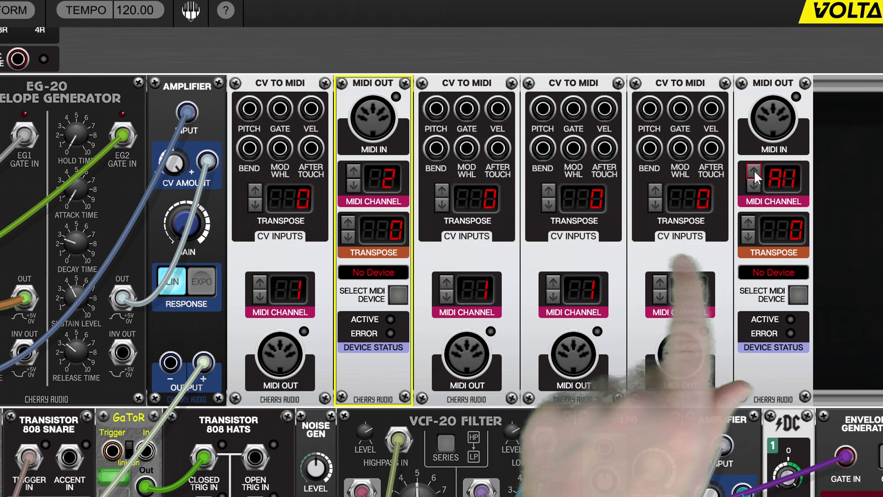
left_click(754, 169)
left_click(755, 170)
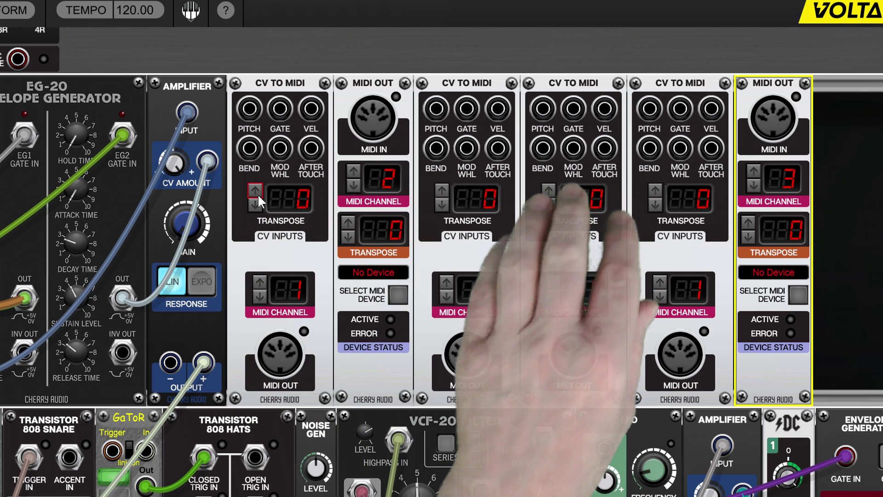
Set the transpose of the CV To MIDI module next to the Amplifier to -24
left_click(255, 204)
left_click(254, 205)
left_click(255, 205)
left_click(255, 204)
left_click(255, 204)
left_click(254, 204)
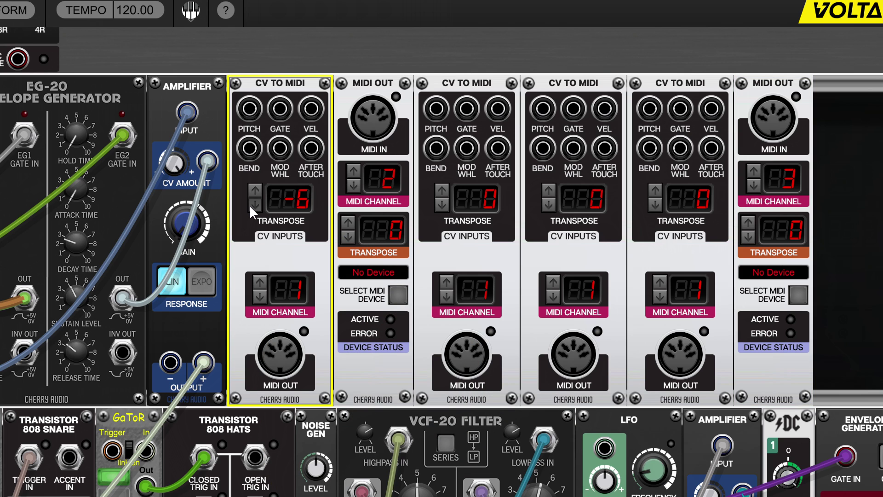
double_click(254, 205)
left_click(254, 205)
double_click(254, 205)
left_click(254, 205)
double_click(253, 205)
left_click(254, 205)
double_click(254, 205)
double_click(254, 206)
left_click(254, 205)
double_click(254, 205)
double_click(254, 205)
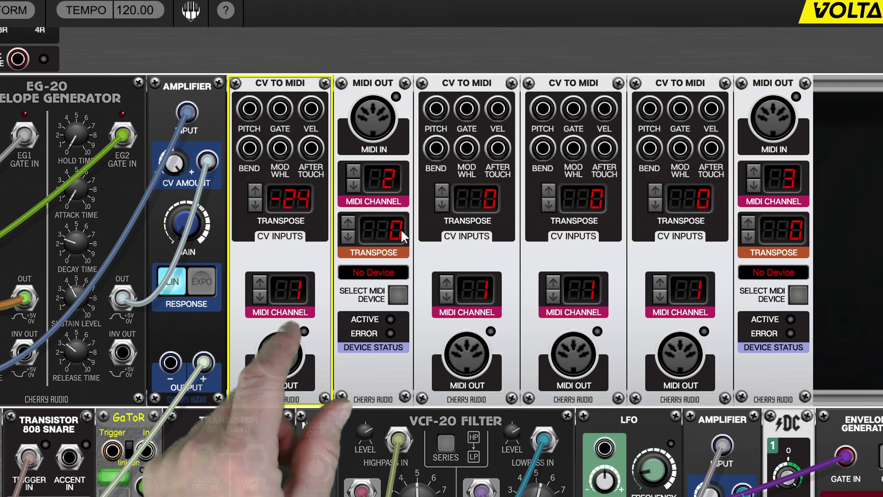
Assign the MIDI device Magic to the MIDI Out module on channel 2
left_click(370, 271)
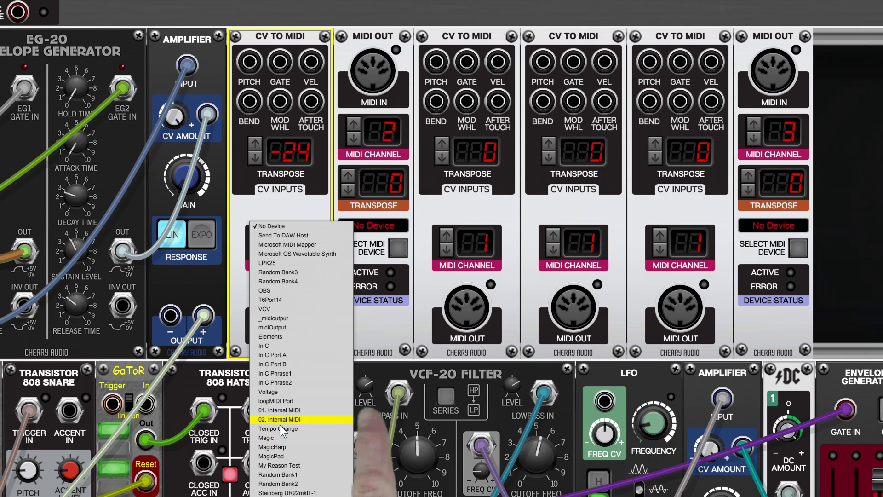
left_click(276, 437)
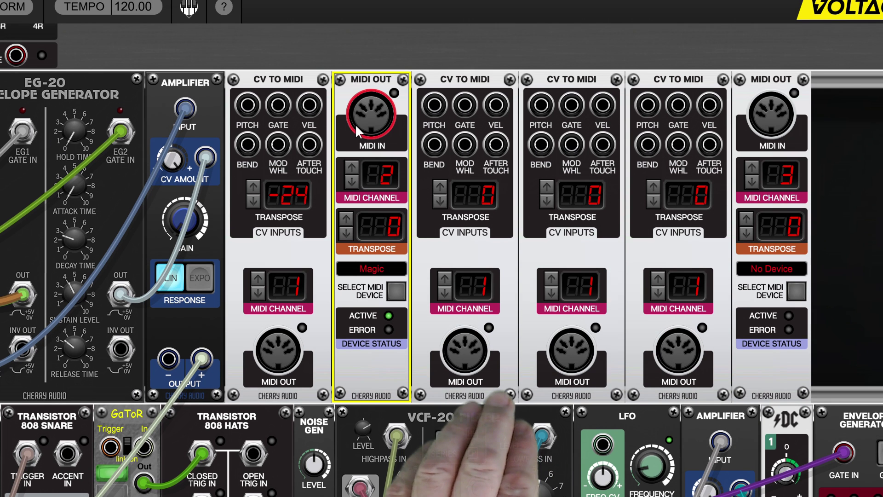
Patch the first CV To MIDI module into the channel 2 MIDI Out, and the other three CV To MIDI modules into the channel 3 MIDI Out
left_click_drag(357, 124, 276, 359)
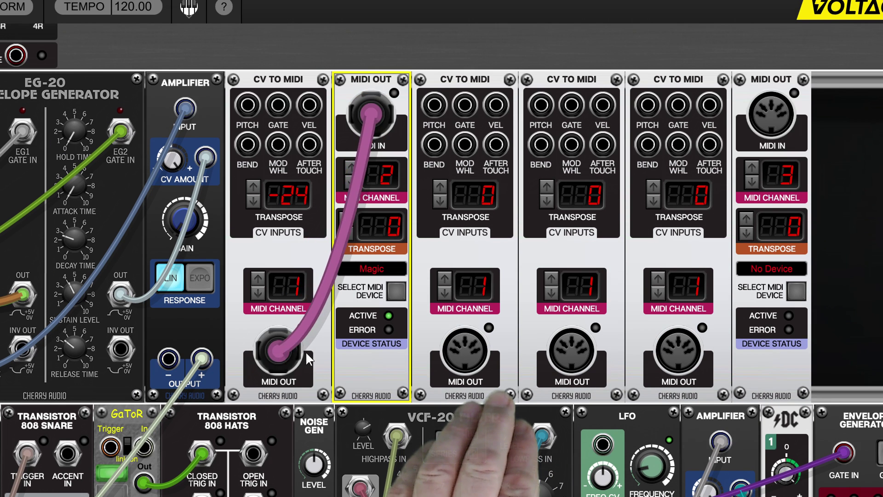
left_click_drag(481, 357, 725, 169)
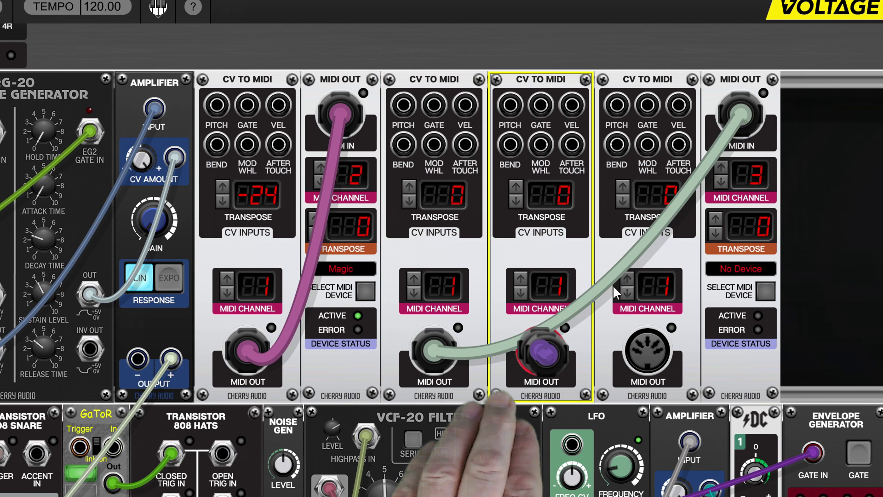
left_click_drag(612, 285, 745, 121)
left_click_drag(645, 357, 741, 113)
Assign the MIDI device Magic to the MIDI Out module on channel 3
left_click(745, 291)
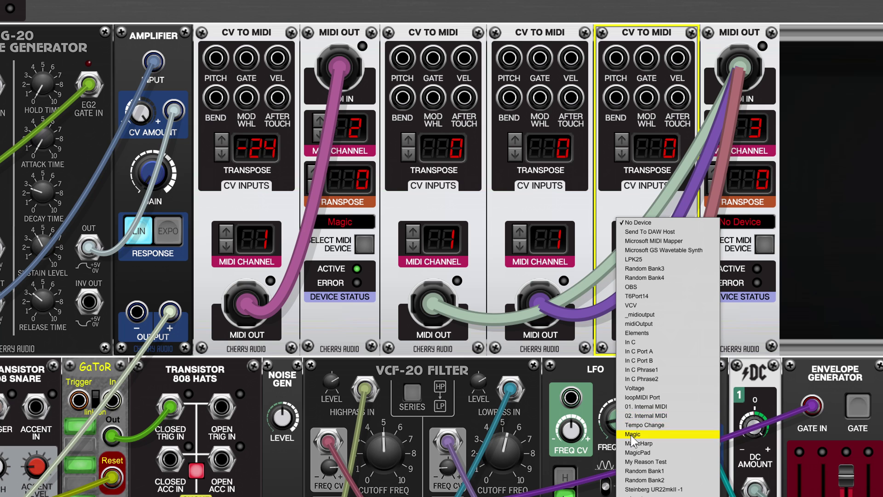
left_click(632, 435)
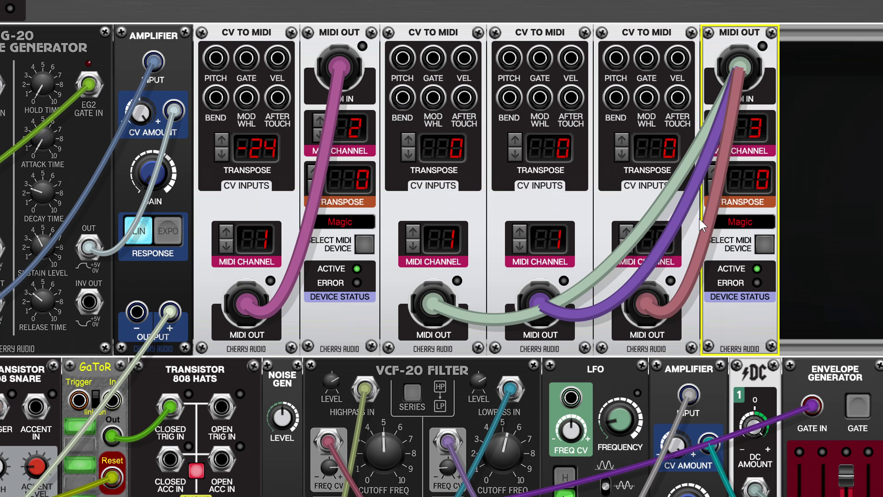
left_click_drag(703, 208, 670, 189)
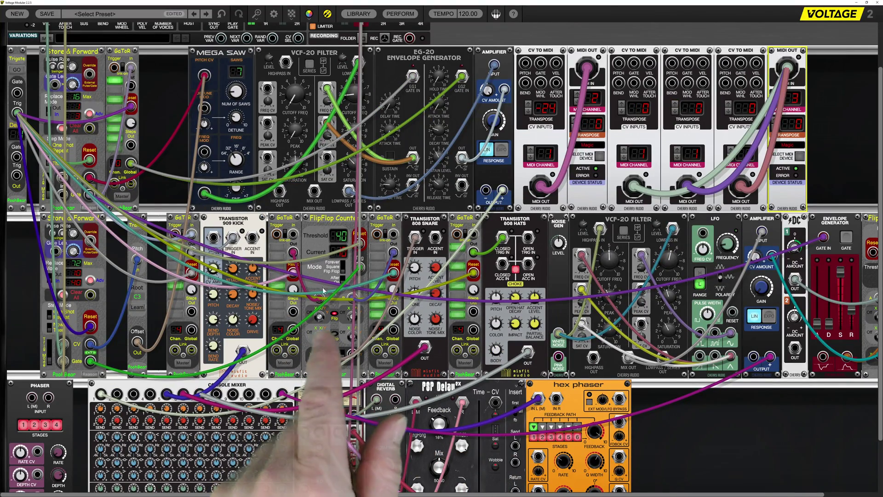
Patch the GaToR beside the kick, the FlipFlop Counter and the hats' GaToR into the Gate inputs of the second, third and fourth CV To MIDI modules
left_click(295, 254)
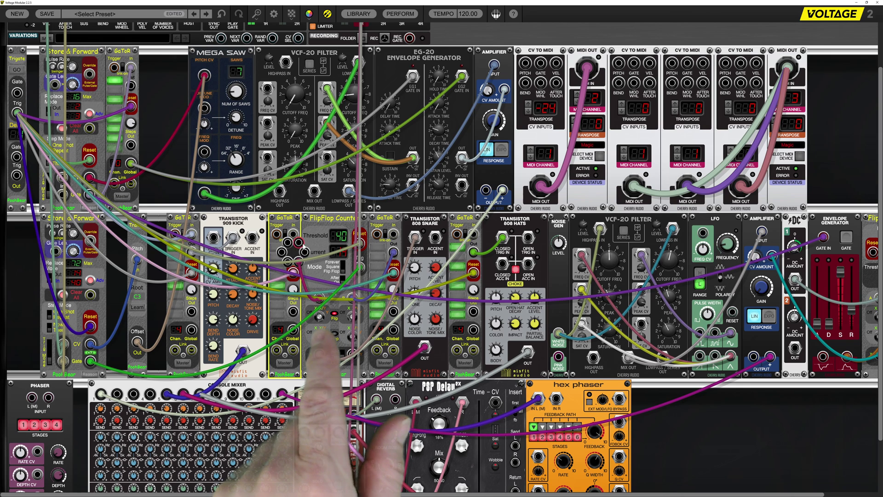
left_click_drag(304, 252, 463, 197)
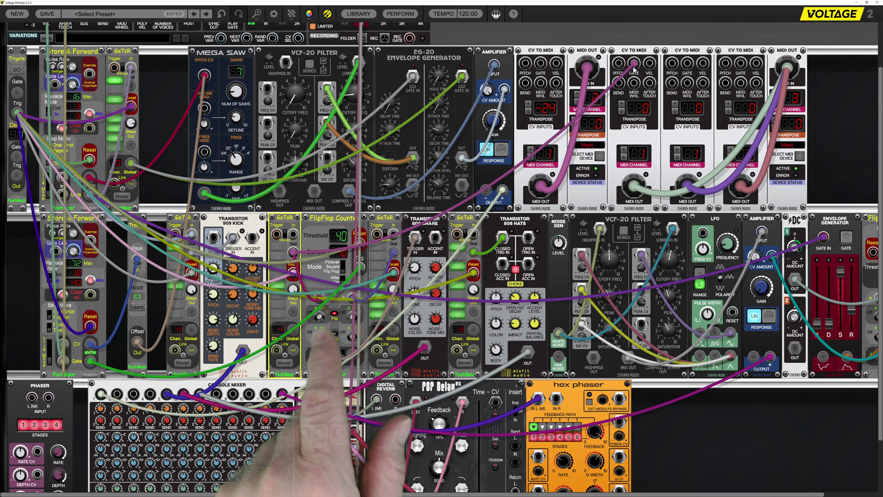
left_click_drag(633, 66, 634, 65)
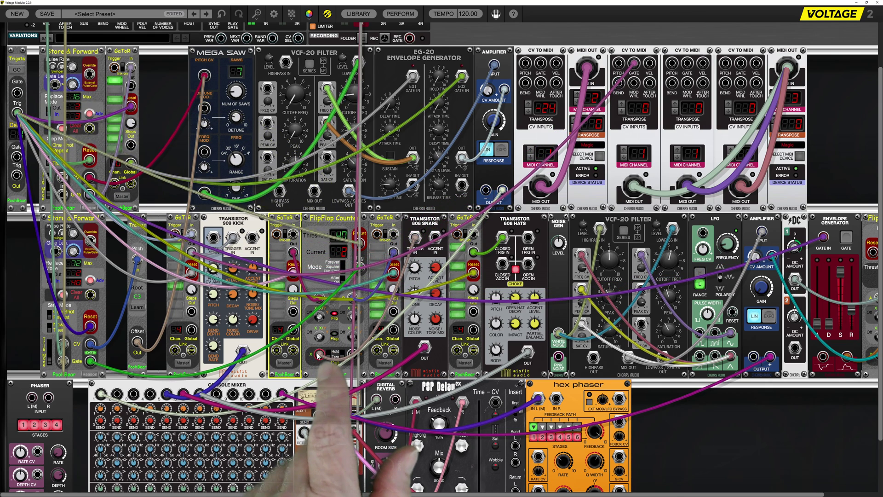
left_click_drag(323, 346, 370, 319)
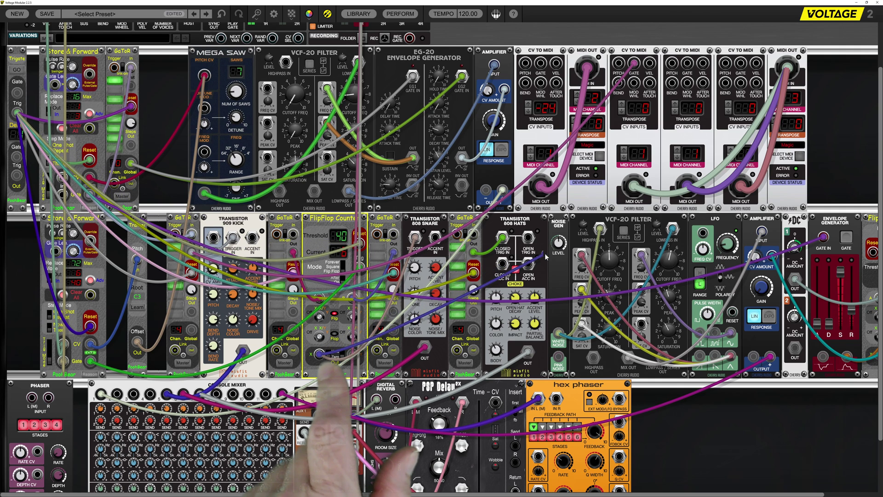
left_click_drag(612, 179, 687, 63)
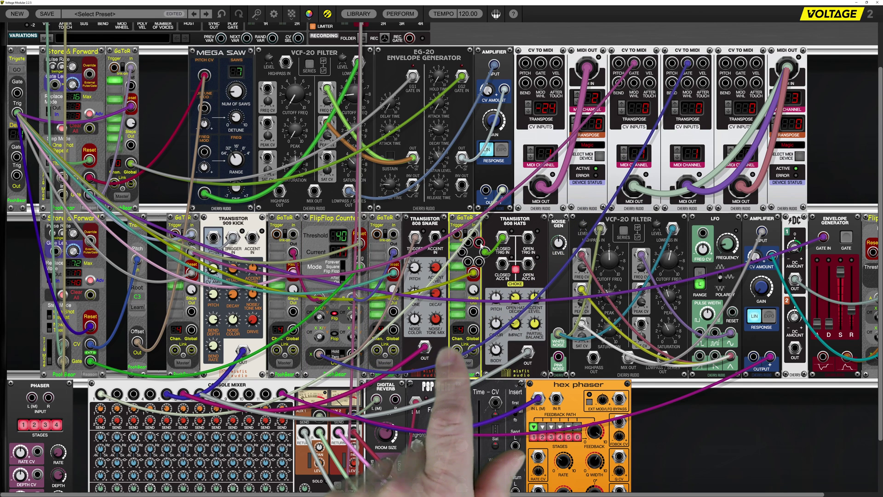
left_click_drag(483, 248, 574, 205)
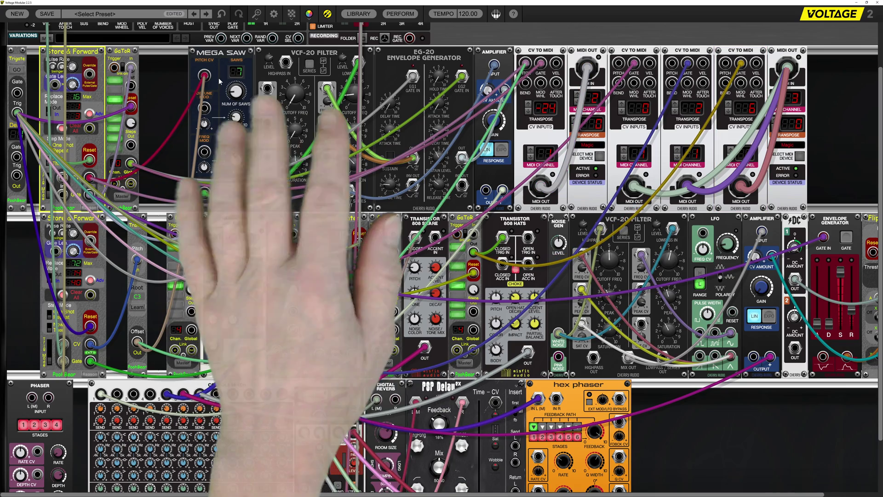
Move the Mega Saw against the GaToR module and add an LFO between it and the VCF-20 Filter
left_click_drag(231, 52, 181, 52)
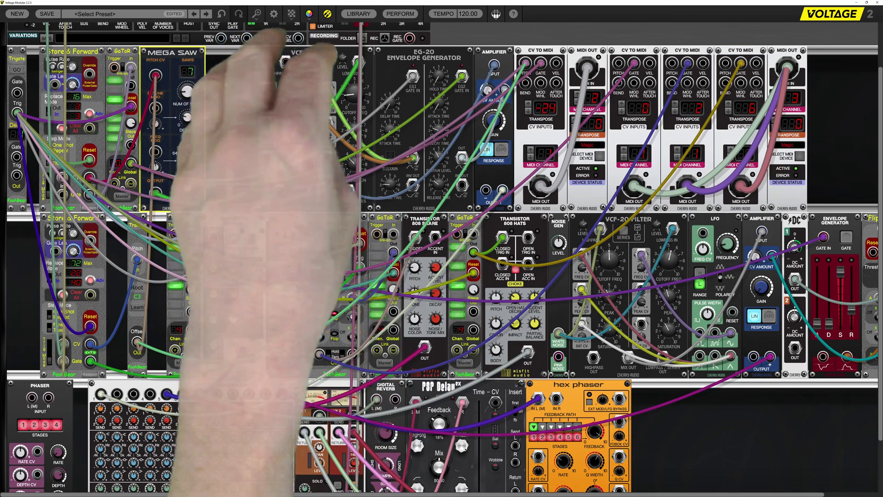
right_click(225, 82)
mouse_move(246, 85)
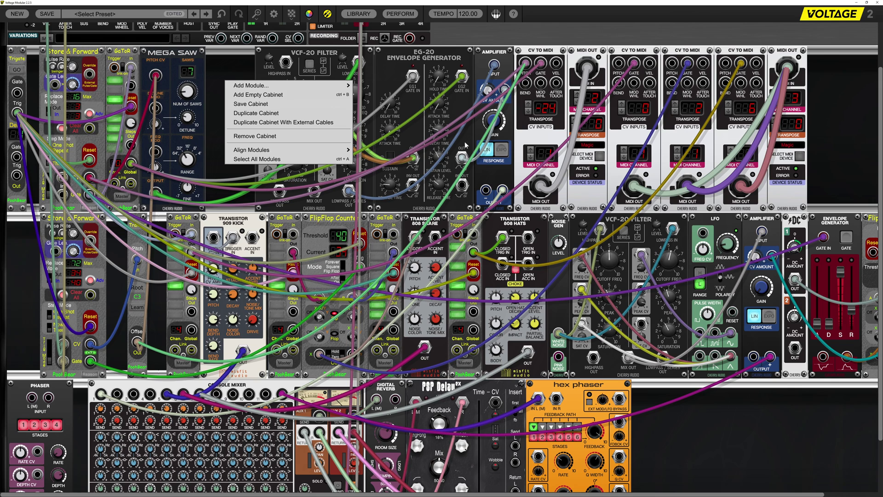
mouse_move(319, 87)
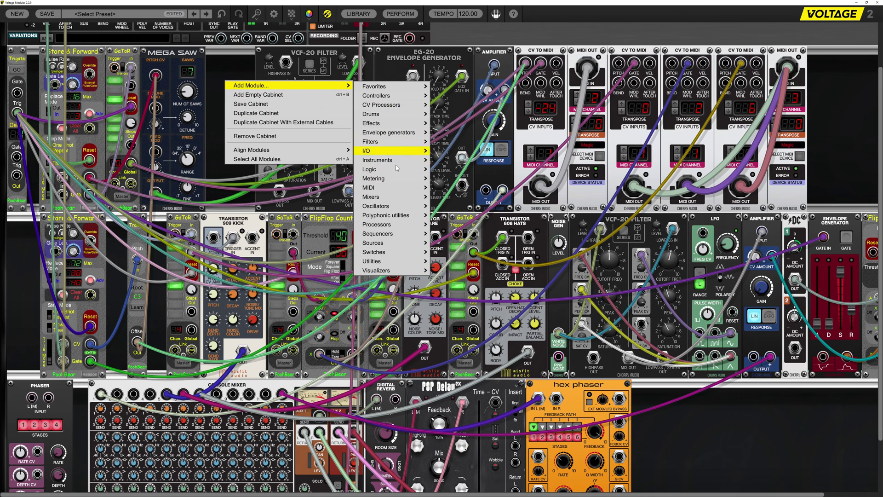
mouse_move(404, 207)
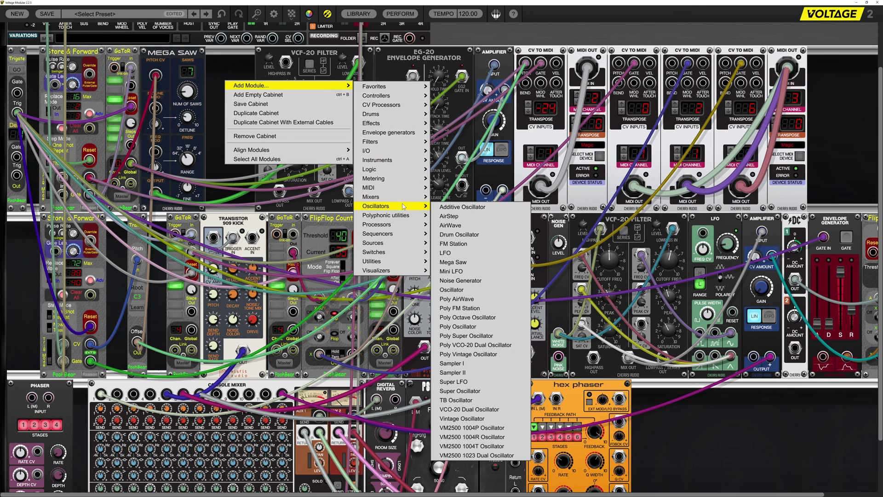
left_click(445, 253)
left_click_drag(822, 54, 223, 66)
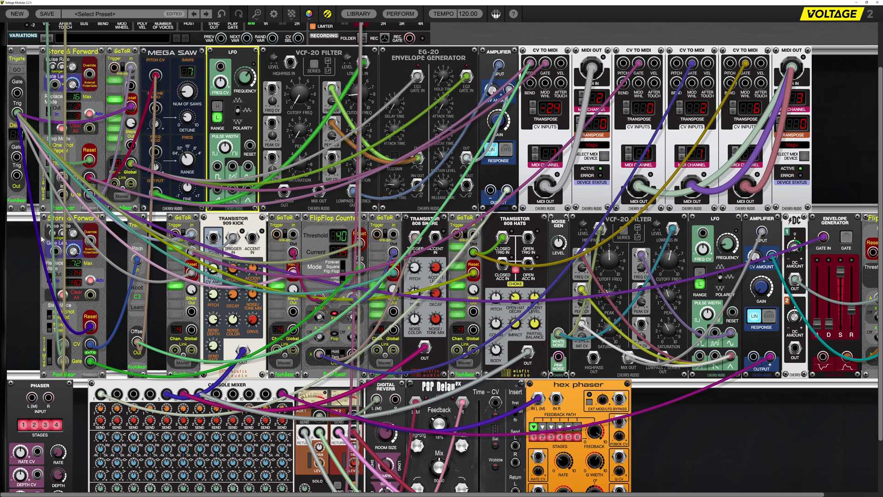
Add an Attenuverter between the new LFO and the VCF-20 Filter, and patch the LFO's output into its first input
right_click(672, 420)
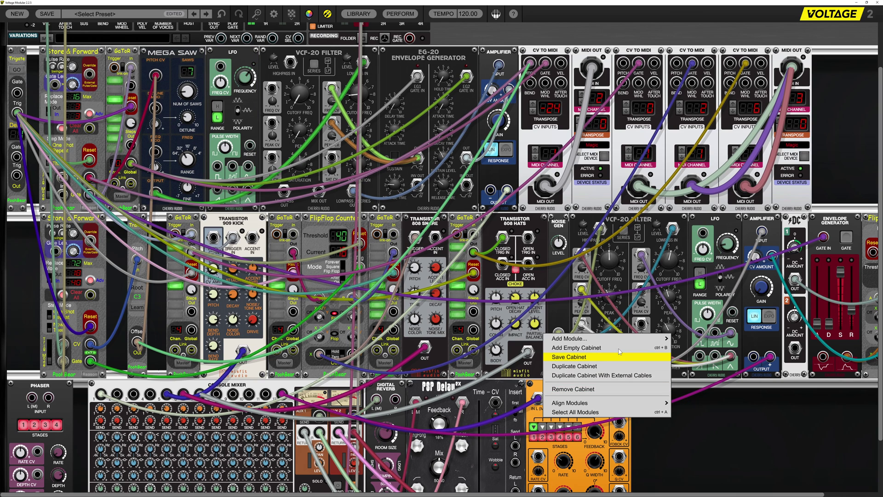
mouse_move(611, 340)
mouse_move(719, 152)
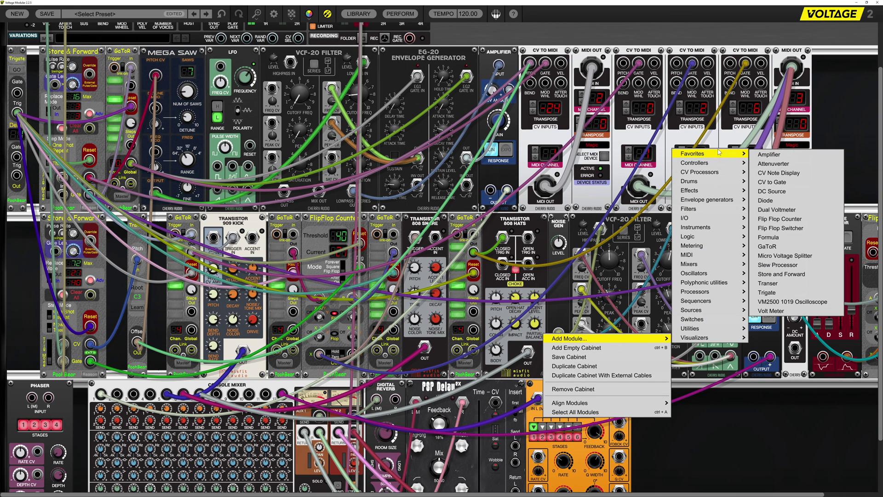
left_click(769, 164)
left_click_drag(592, 322, 197, 146)
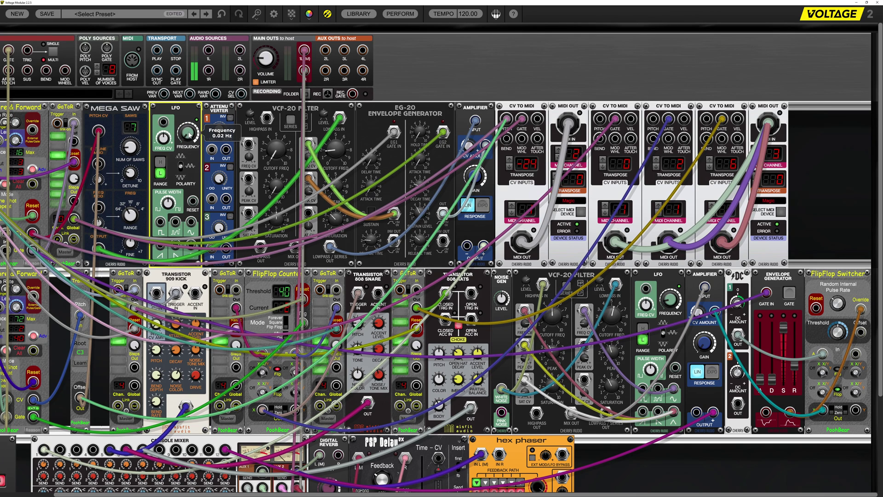
left_click_drag(191, 222, 212, 149)
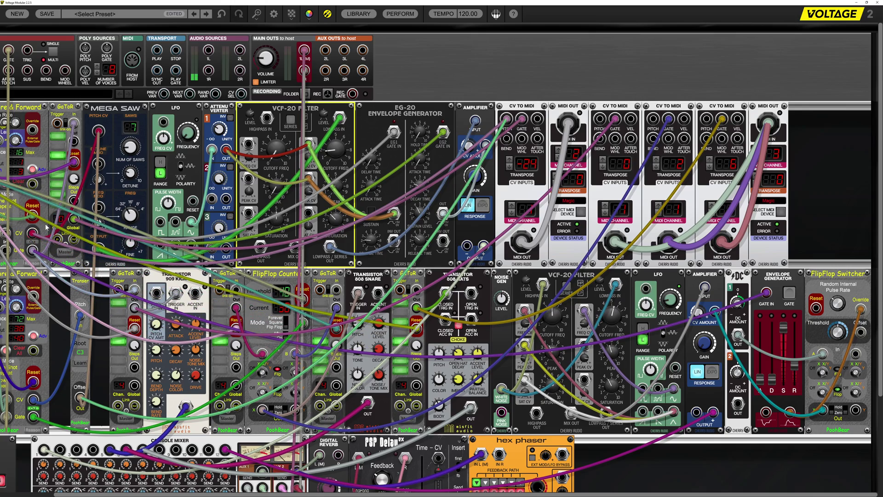
Start the patch with the Trigate's Go trigger and switch to the Magic visuals window
scroll(46, 225, "down", 5)
scroll(46, 224, "up", 5)
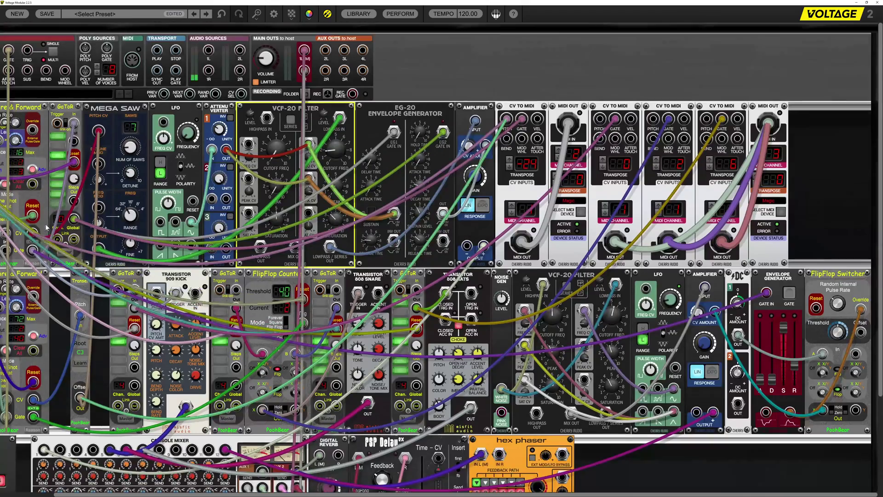
scroll(45, 223, "left", 3)
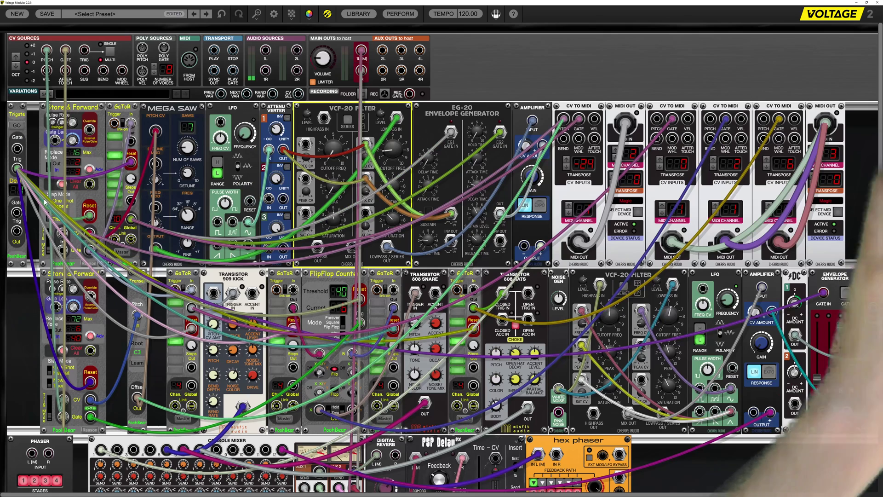
left_click(17, 126)
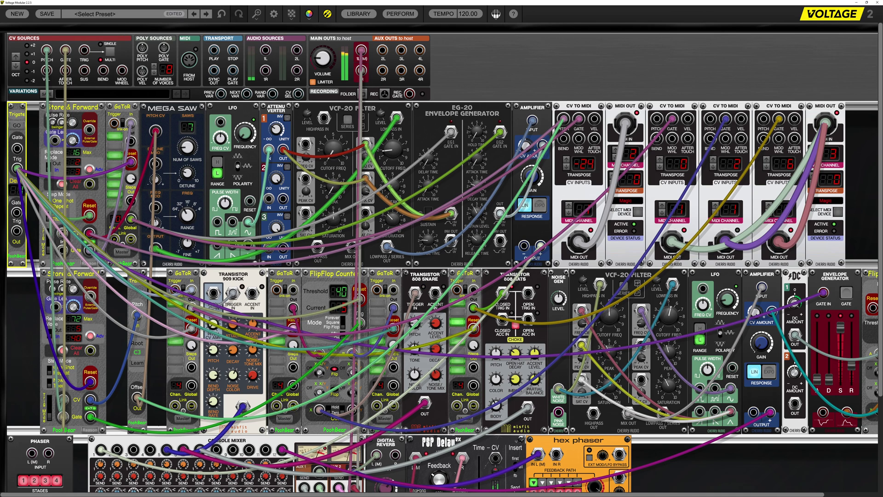
key("alt+Tab")
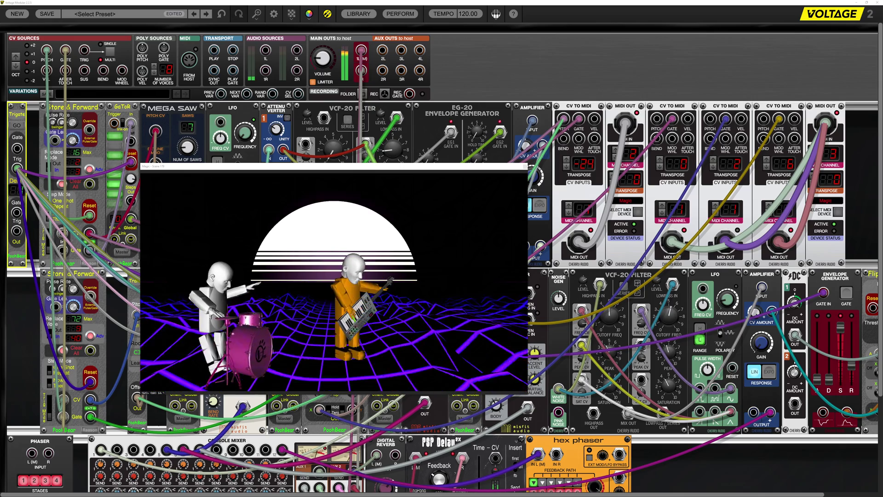